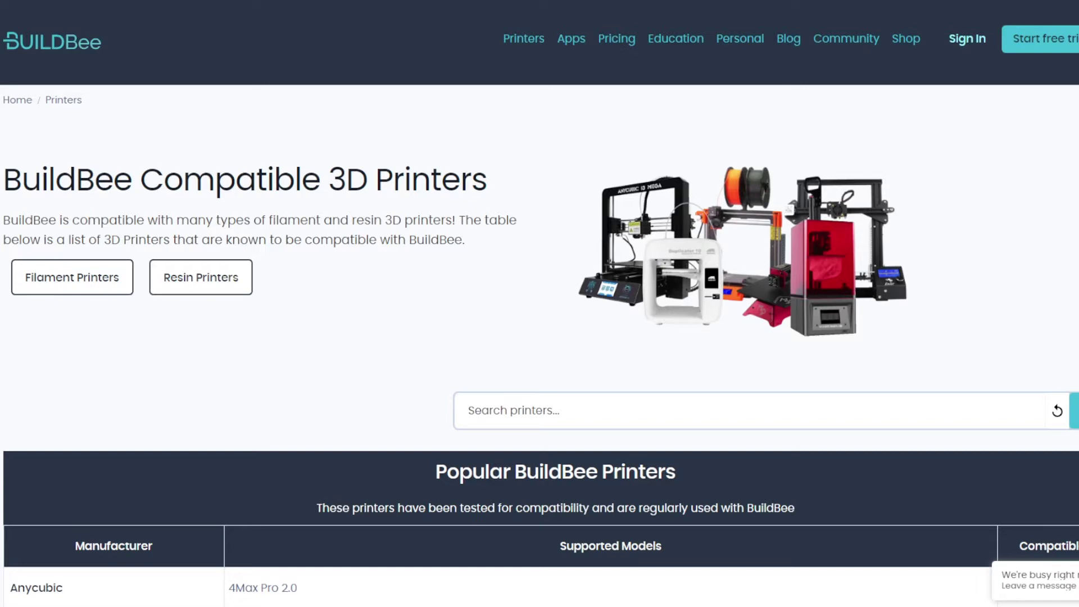
# - Scroll through the Popular BuildBee Printers and Works with BuildBee tables down to the footer
pyautogui.scroll(-3, 540, 303)
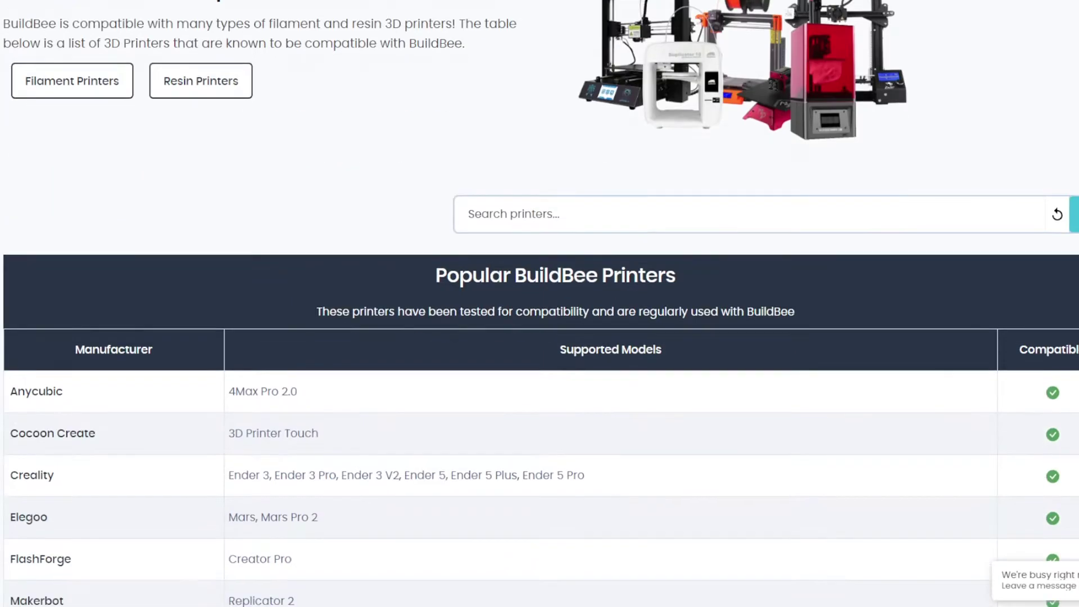
pyautogui.scroll(-2, 539, 303)
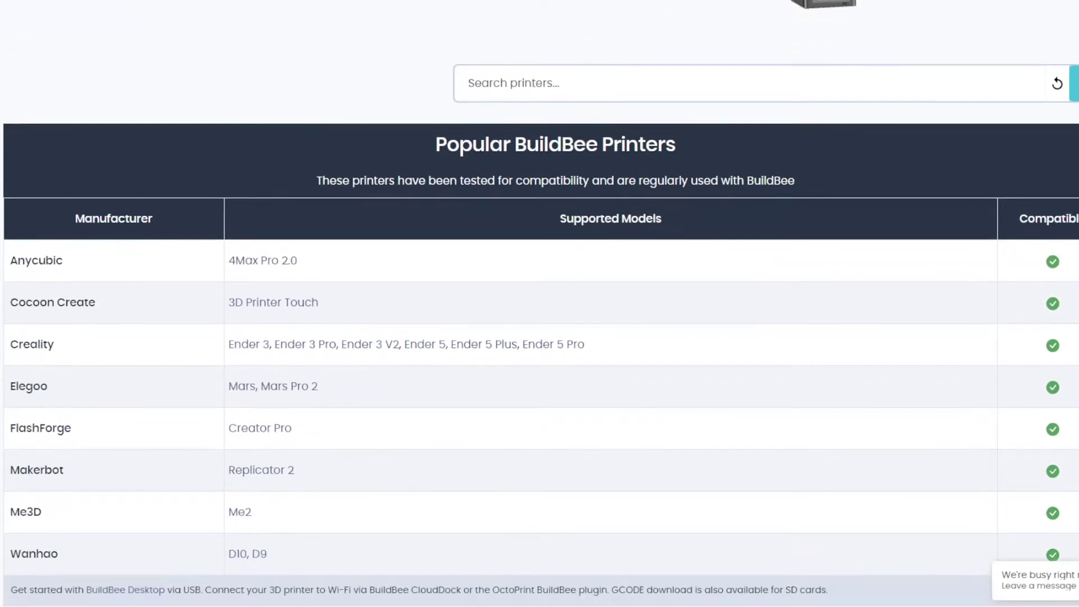
pyautogui.scroll(-1, 540, 304)
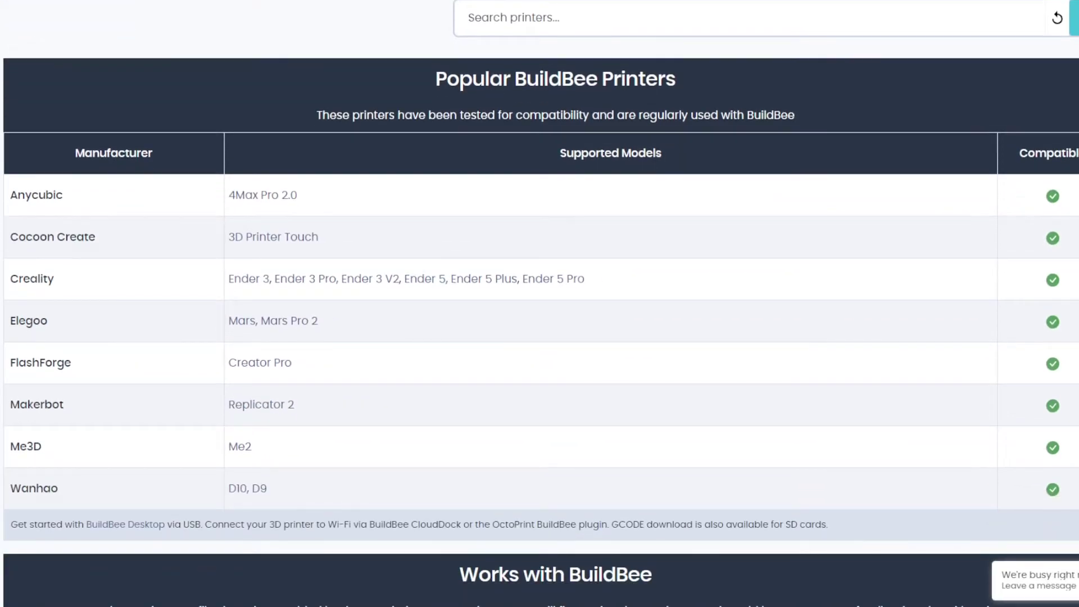
pyautogui.scroll(-4, 539, 303)
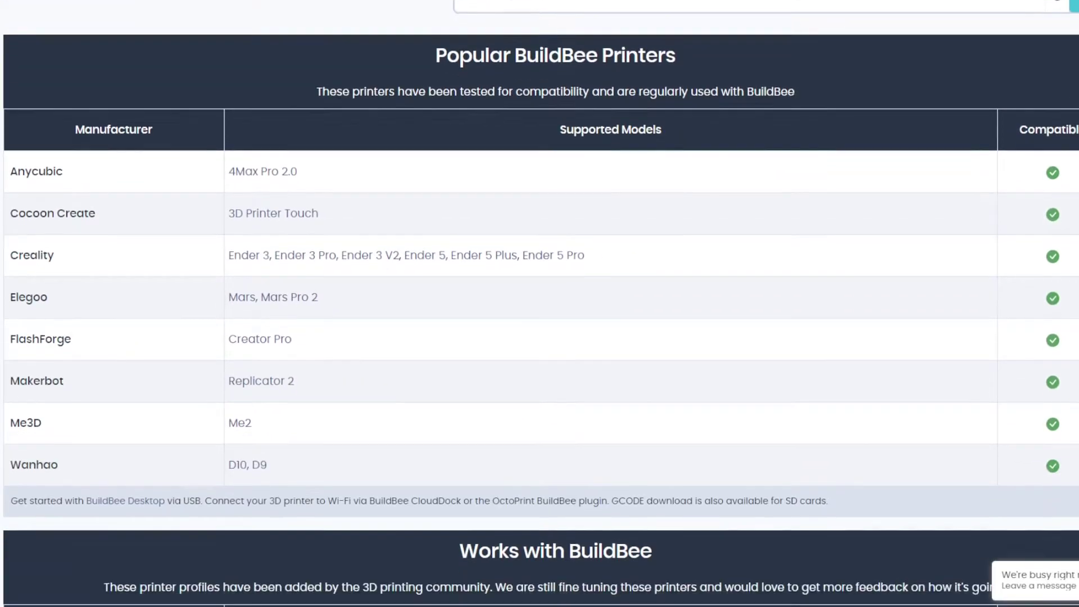
pyautogui.scroll(-2, 540, 303)
pyautogui.scroll(-2, 540, 304)
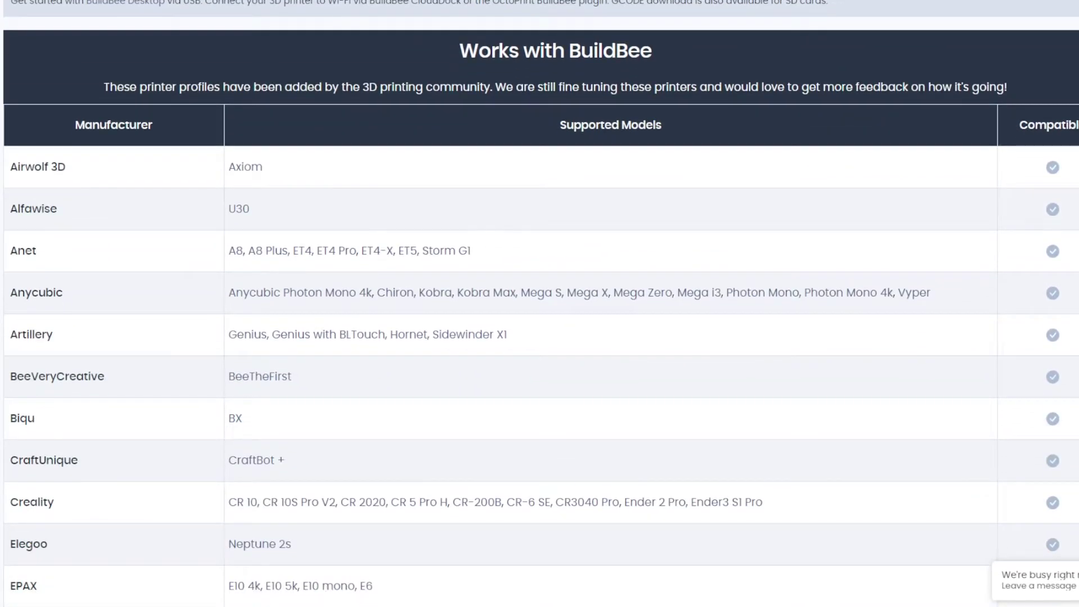
pyautogui.scroll(-1, 540, 304)
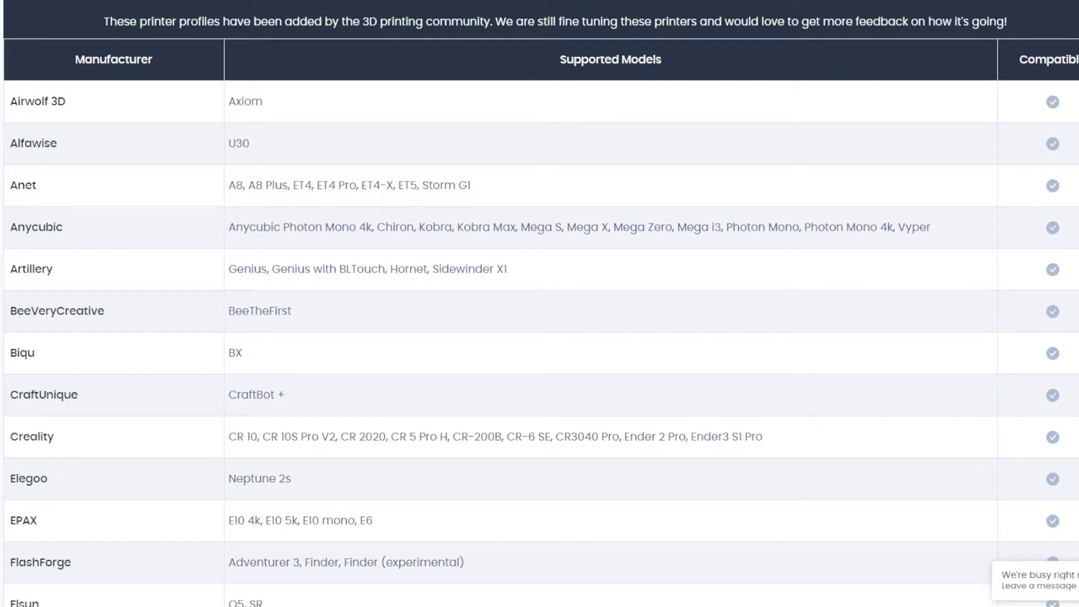
pyautogui.scroll(-2, 539, 304)
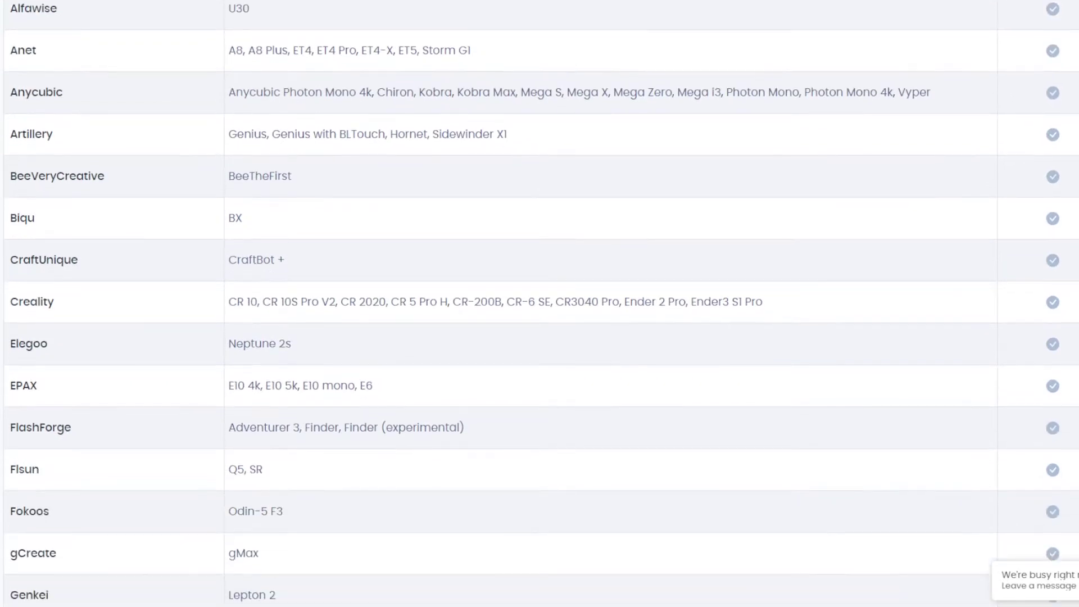
pyautogui.scroll(-3, 539, 304)
pyautogui.scroll(-5, 539, 304)
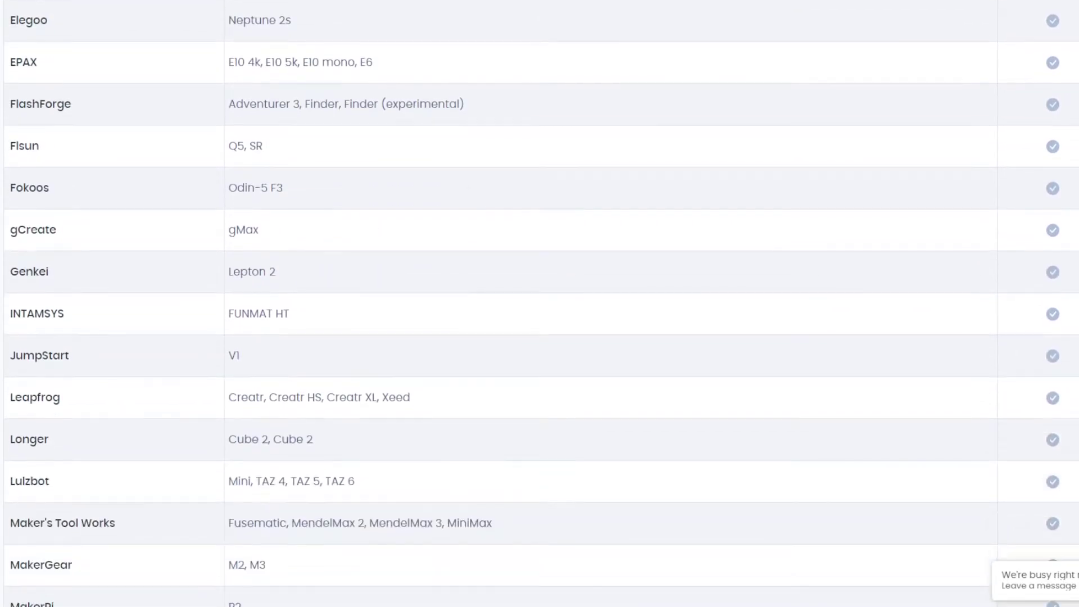
pyautogui.scroll(-6, 540, 304)
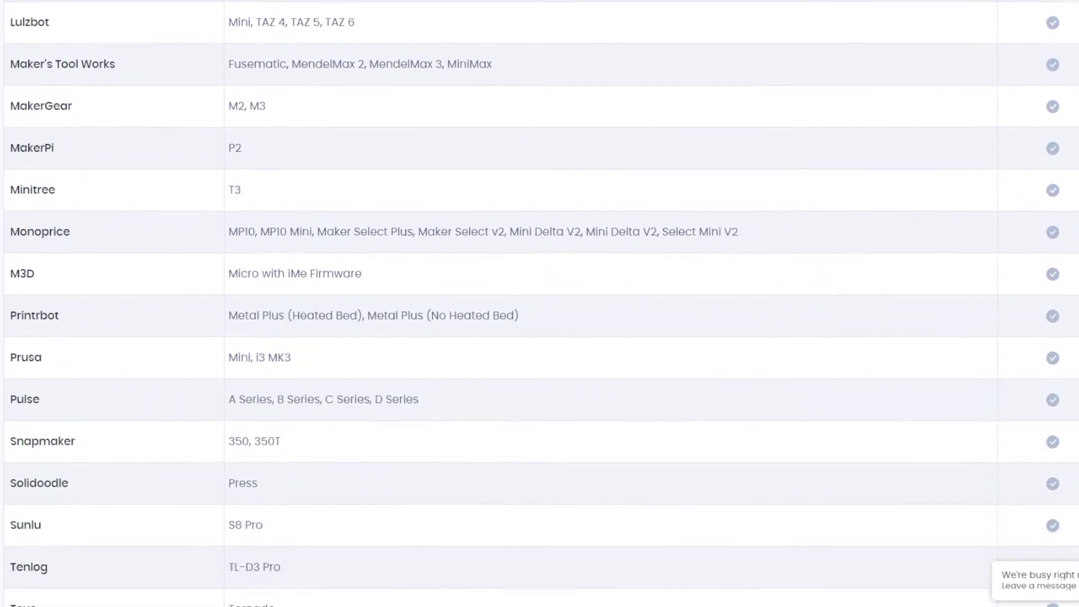
pyautogui.scroll(-7, 540, 303)
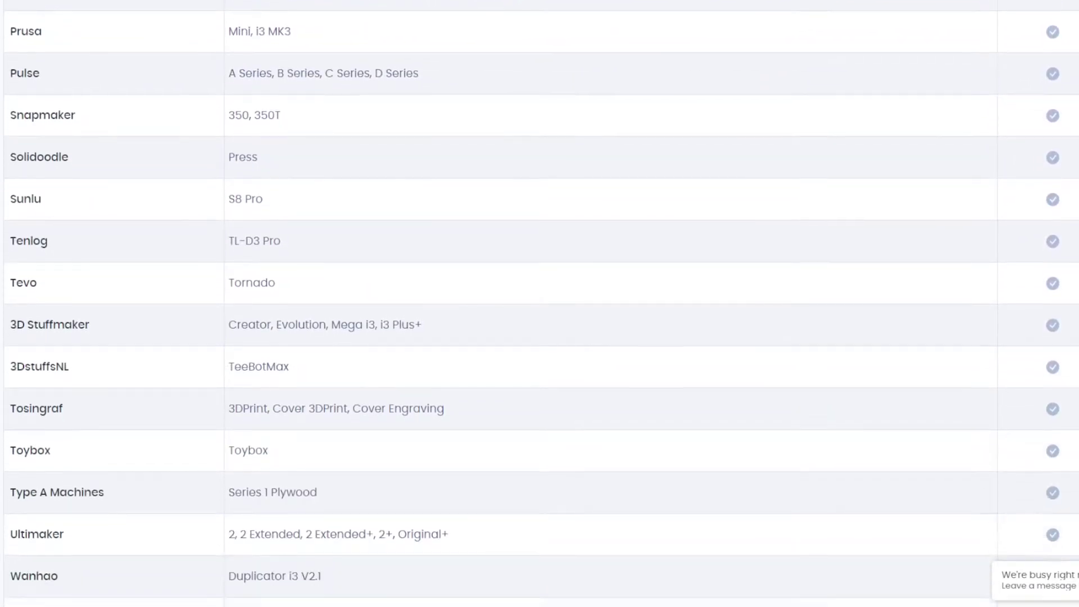
pyautogui.scroll(-3, 540, 303)
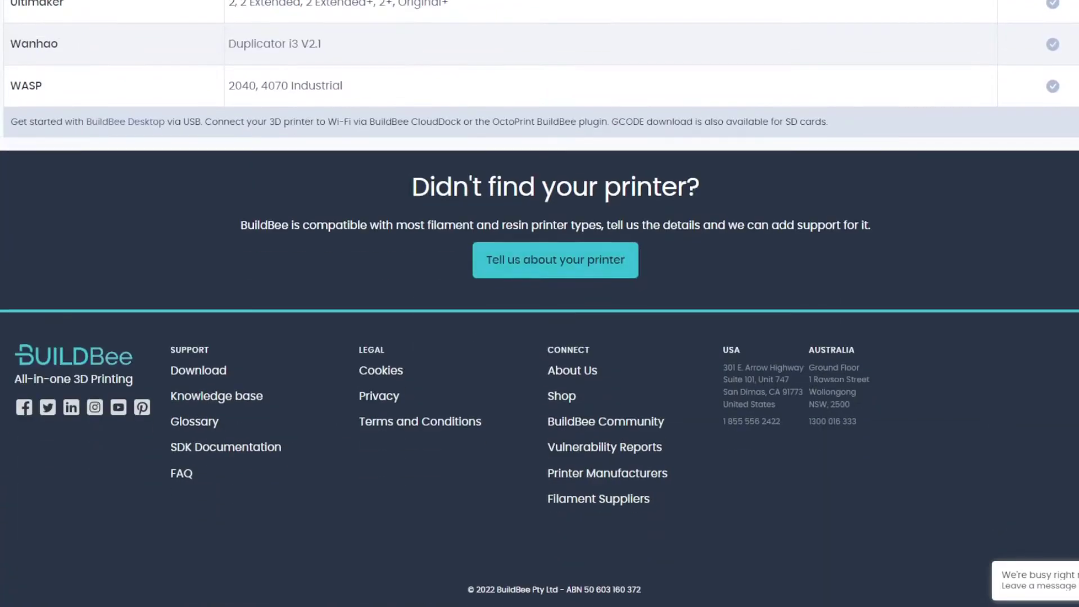
pyautogui.scroll(2, 539, 303)
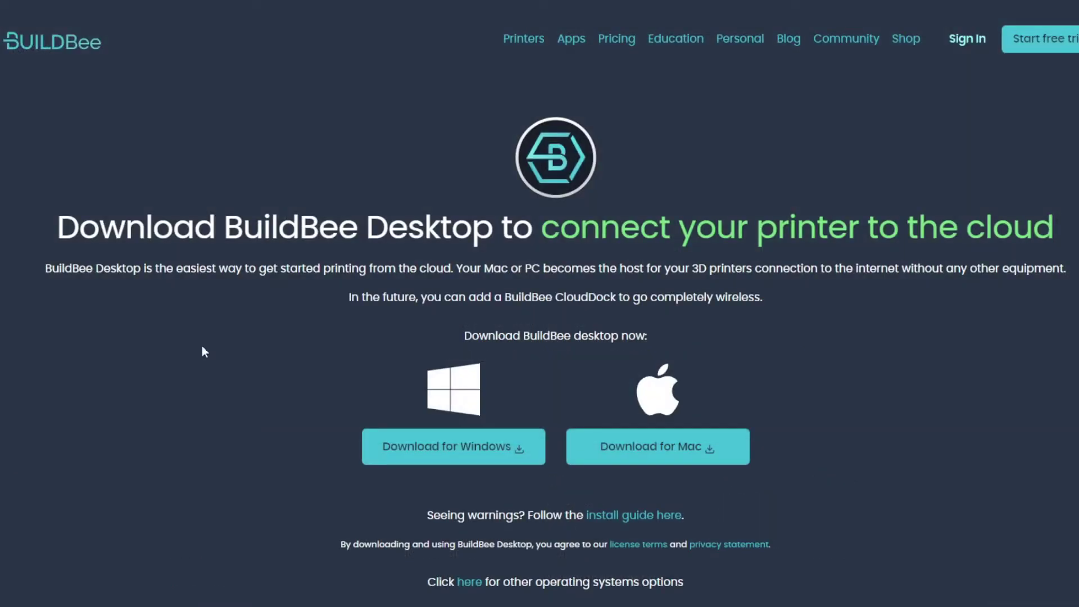
# - Open the BuildBee Desktop installation guide article from the printer setup article and skim it
pyautogui.scroll(-5, 380, 330)
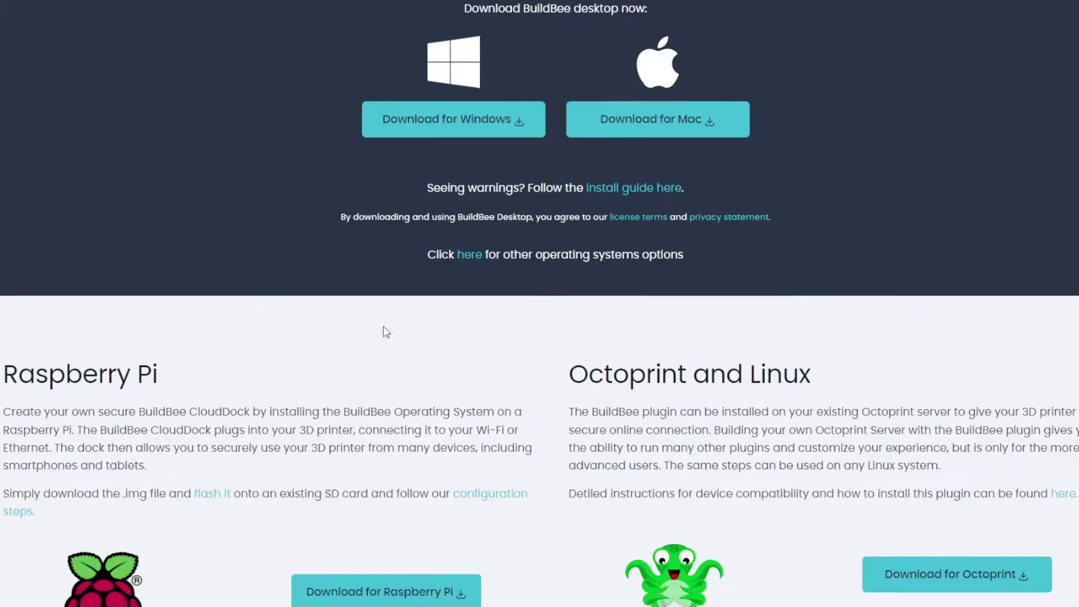
pyautogui.click(645, 197)
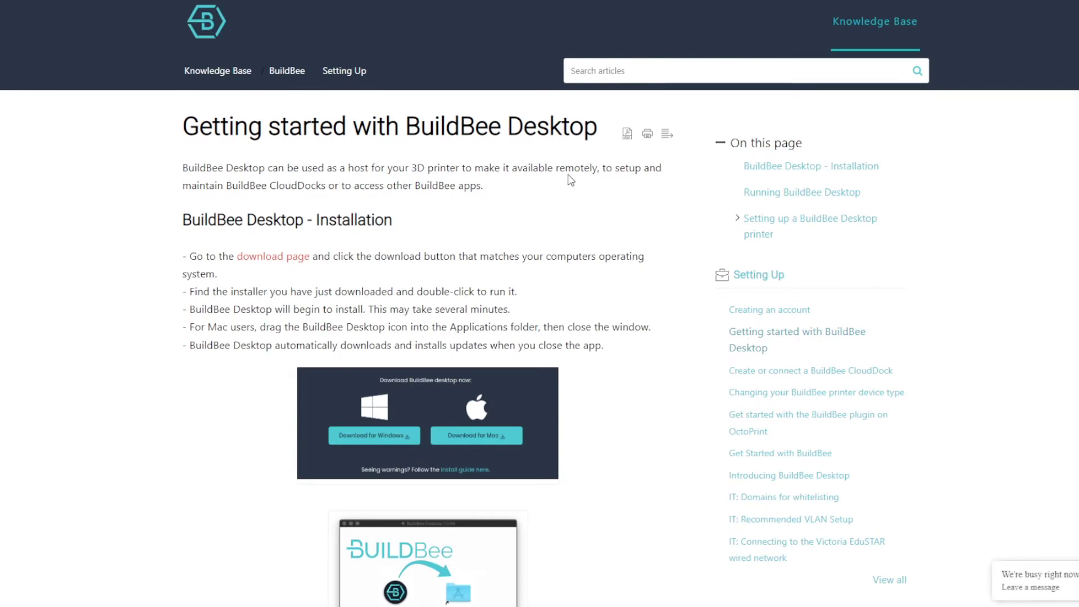
pyautogui.scroll(-4, 570, 180)
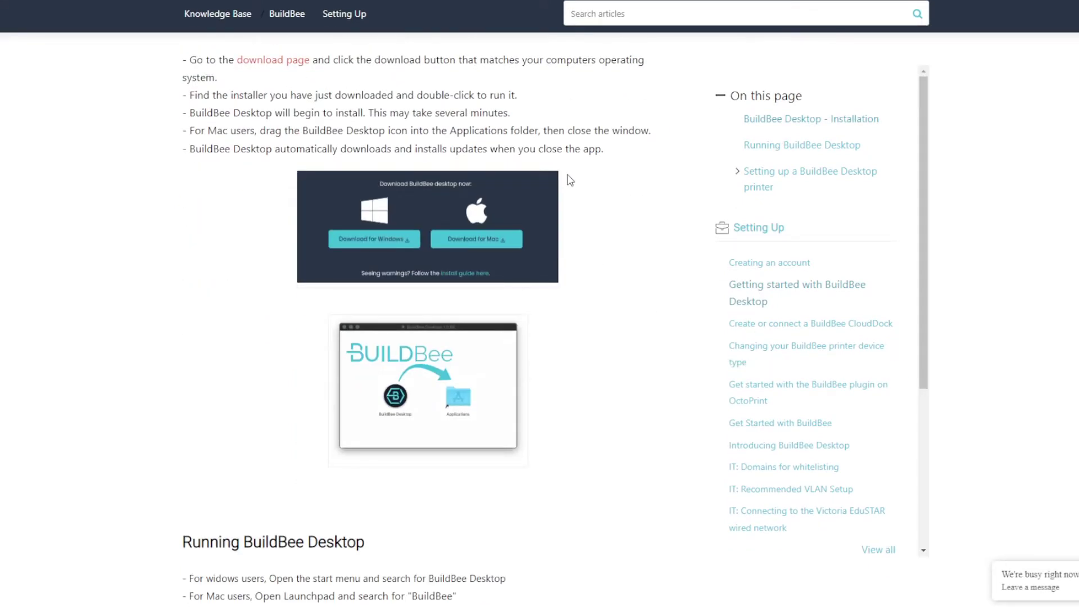
pyautogui.scroll(-6, 571, 180)
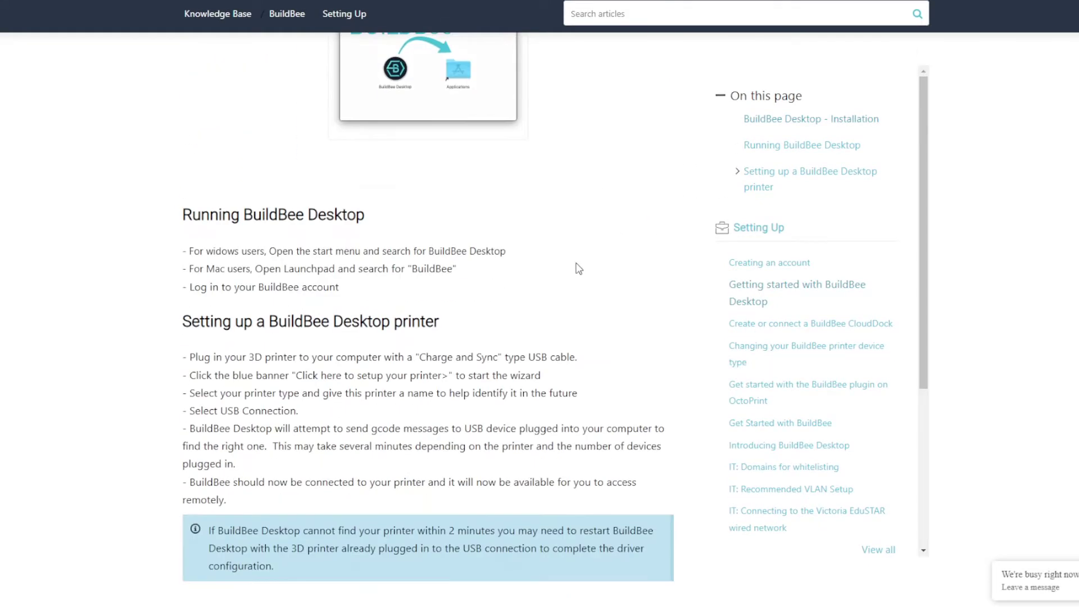
pyautogui.scroll(-16, 643, 245)
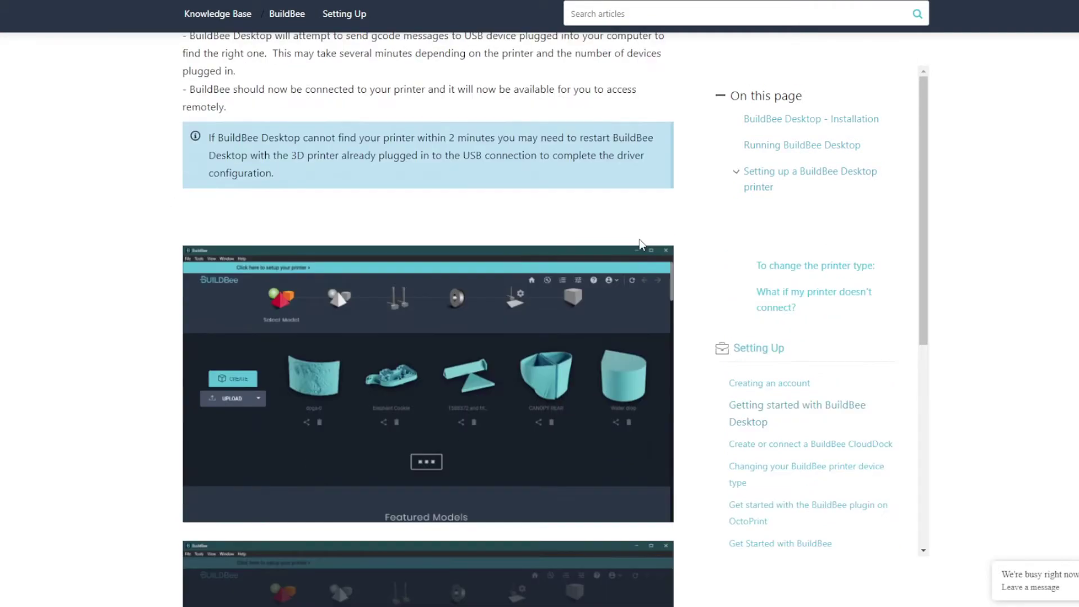
pyautogui.scroll(-2, 642, 245)
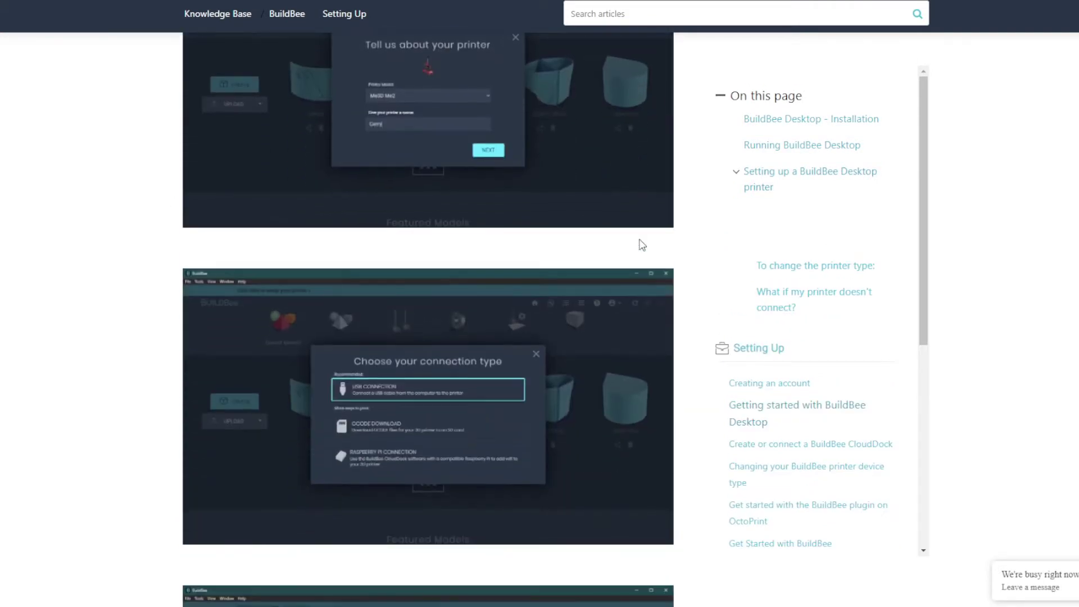
pyautogui.scroll(-7, 642, 245)
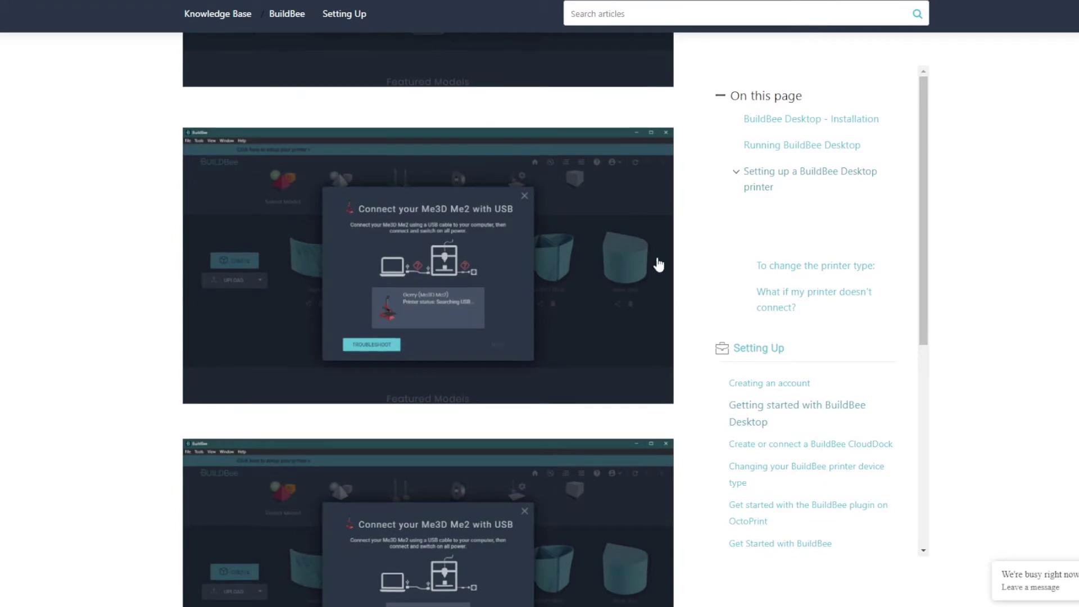
pyautogui.scroll(20, 730, 301)
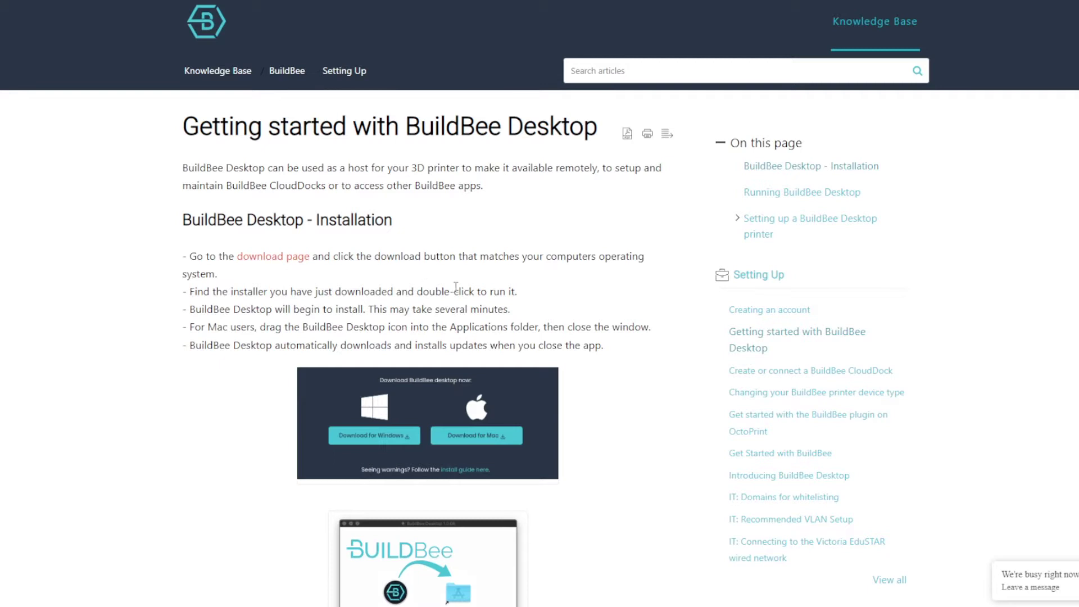
# - Scroll through the 'Create or connect a BuildBee CloudDock' article's hardware list and setup steps
pyautogui.scroll(-1, 456, 287)
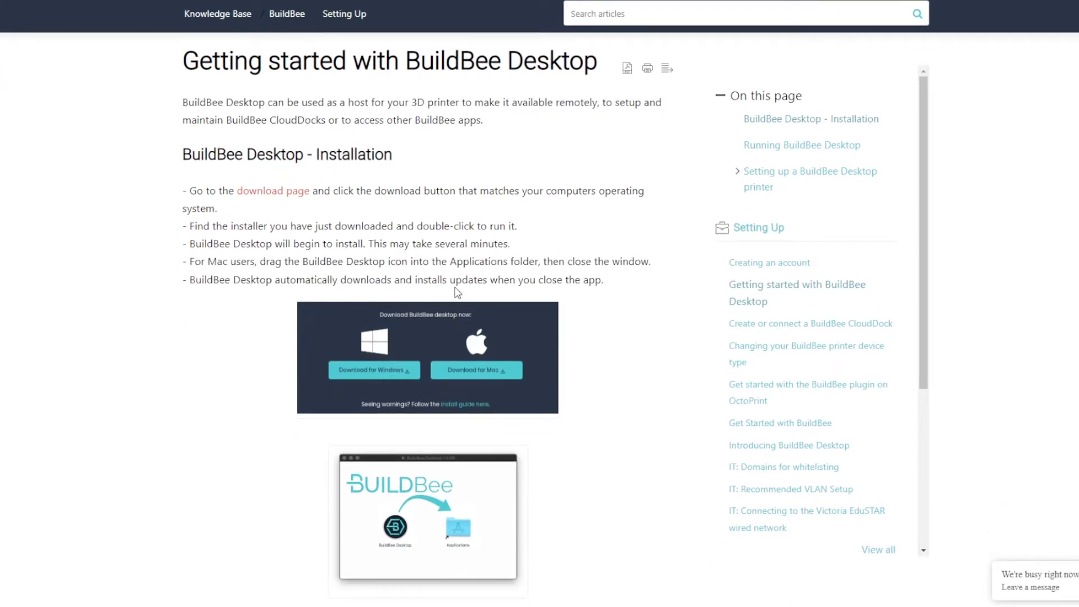
pyautogui.scroll(-3, 457, 292)
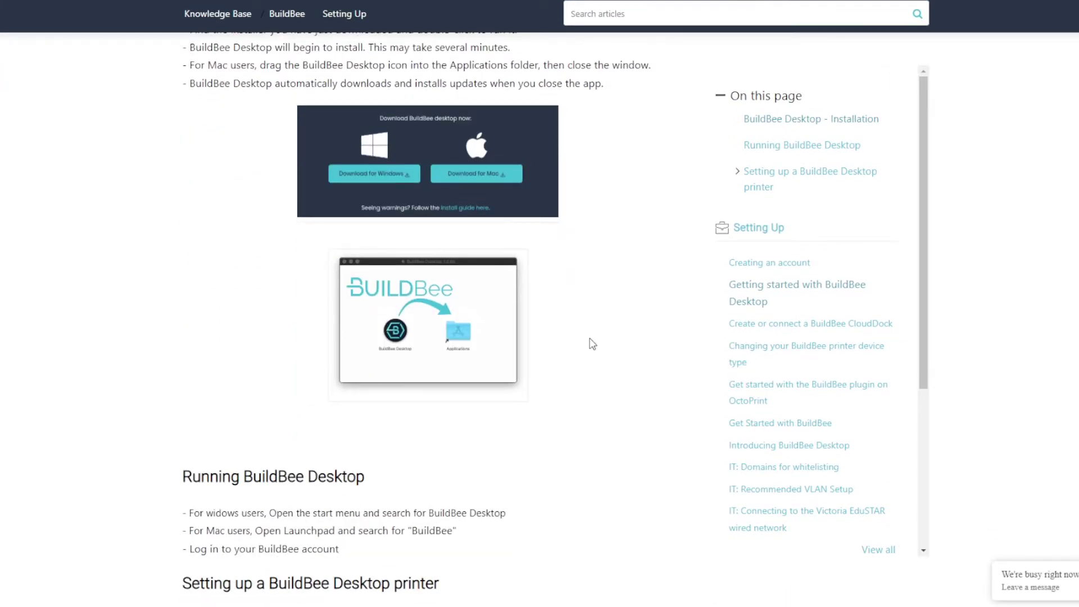
pyautogui.scroll(-6, 593, 344)
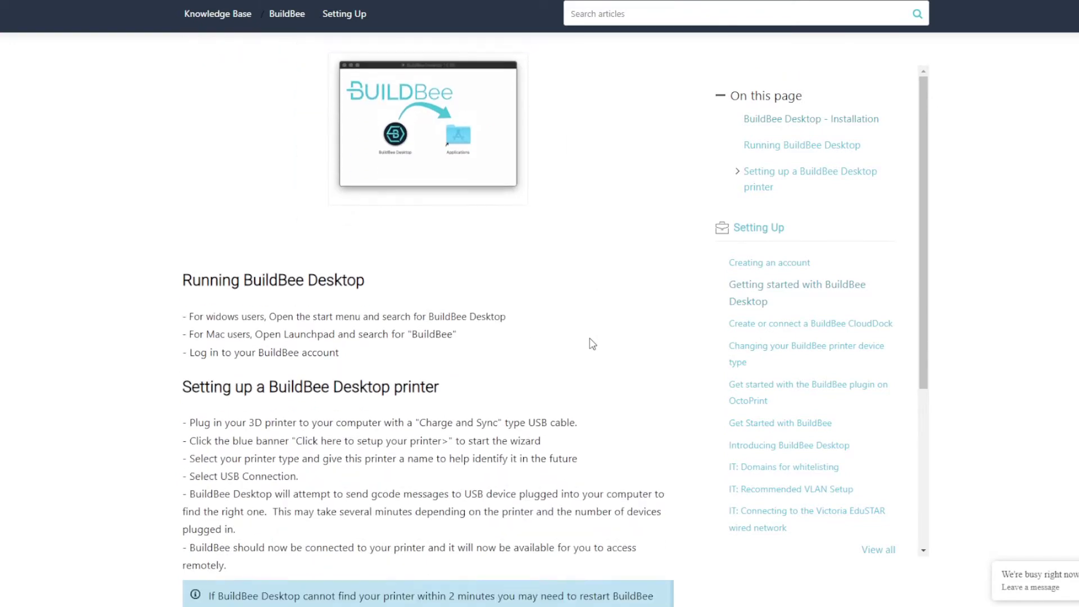
pyautogui.scroll(-7, 593, 344)
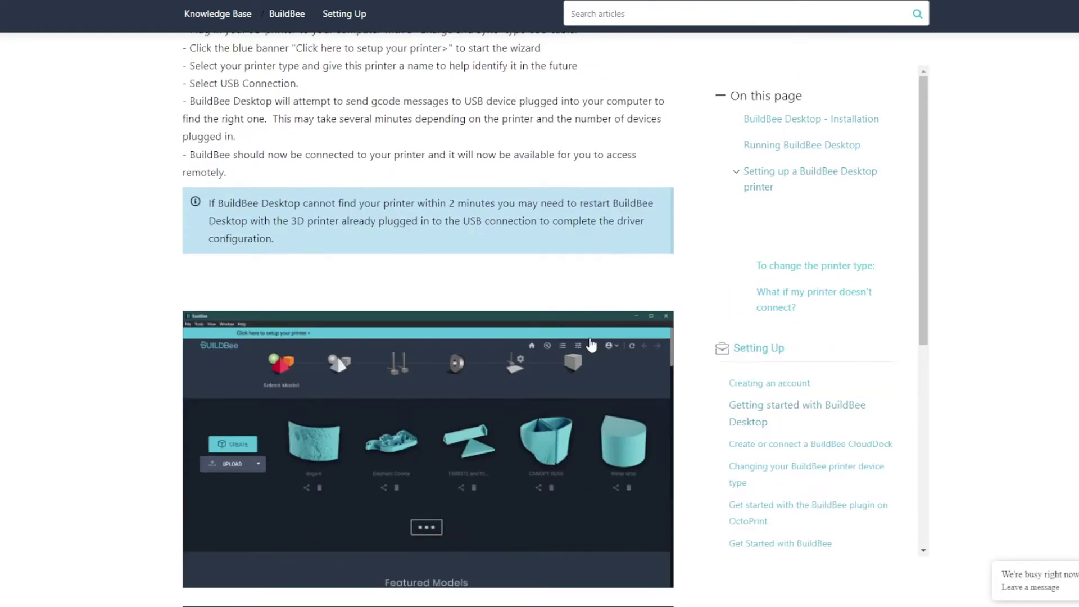
pyautogui.scroll(-3, 591, 345)
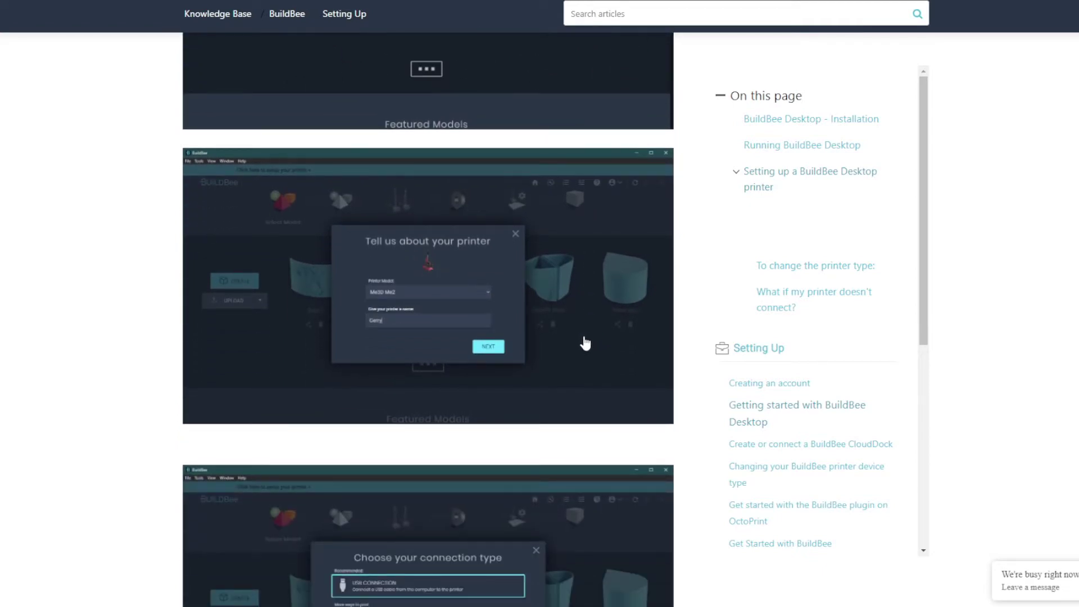
pyautogui.scroll(-6, 583, 337)
pyautogui.scroll(-2, 547, 296)
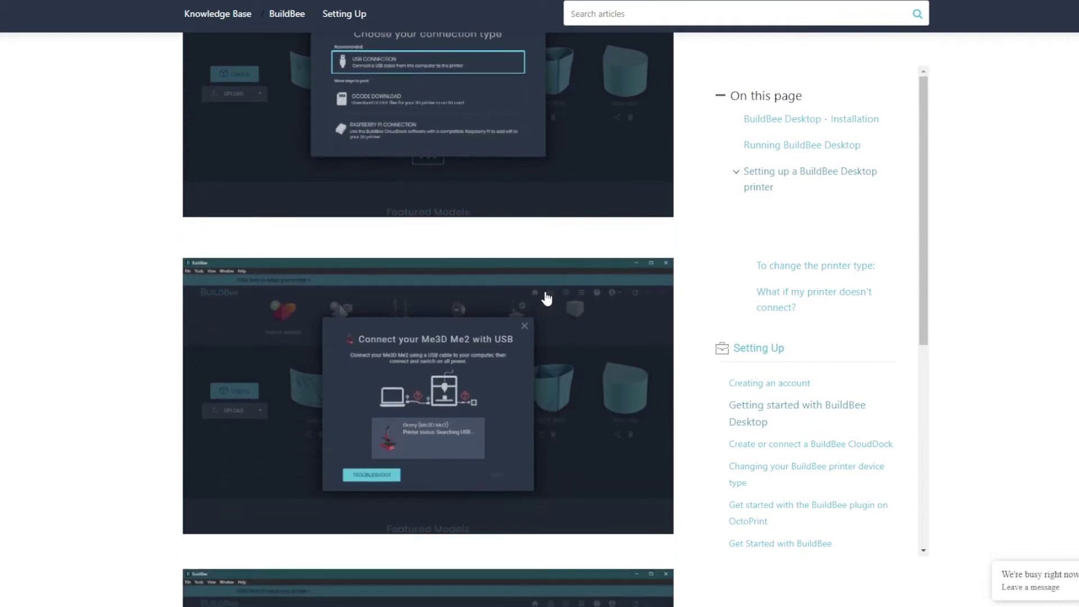
pyautogui.scroll(-1, 713, 343)
pyautogui.scroll(-3, 622, 349)
pyautogui.scroll(-7, 392, 394)
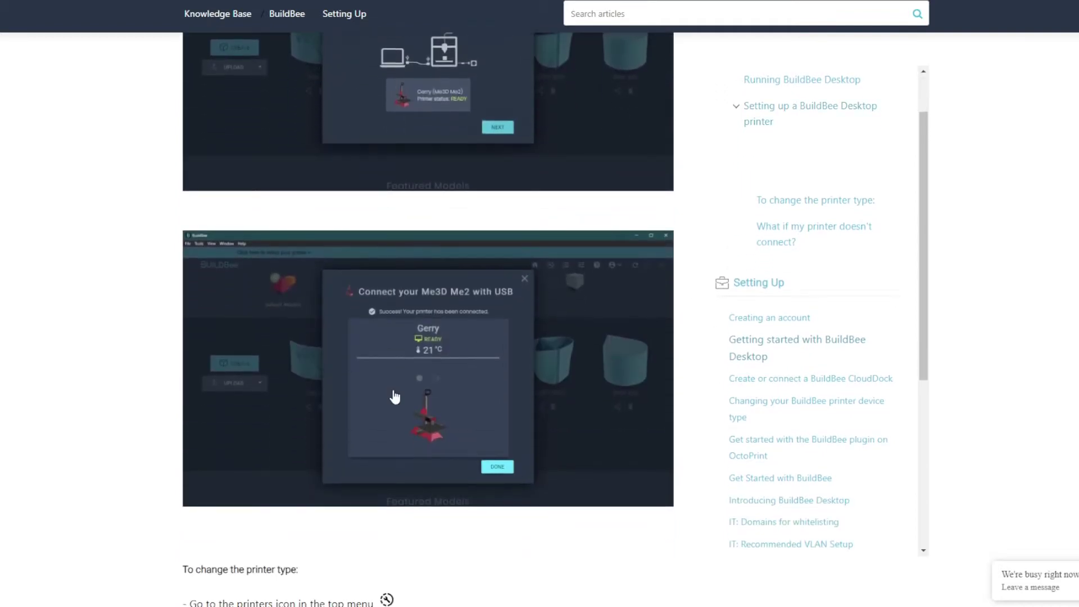
pyautogui.scroll(-9, 395, 397)
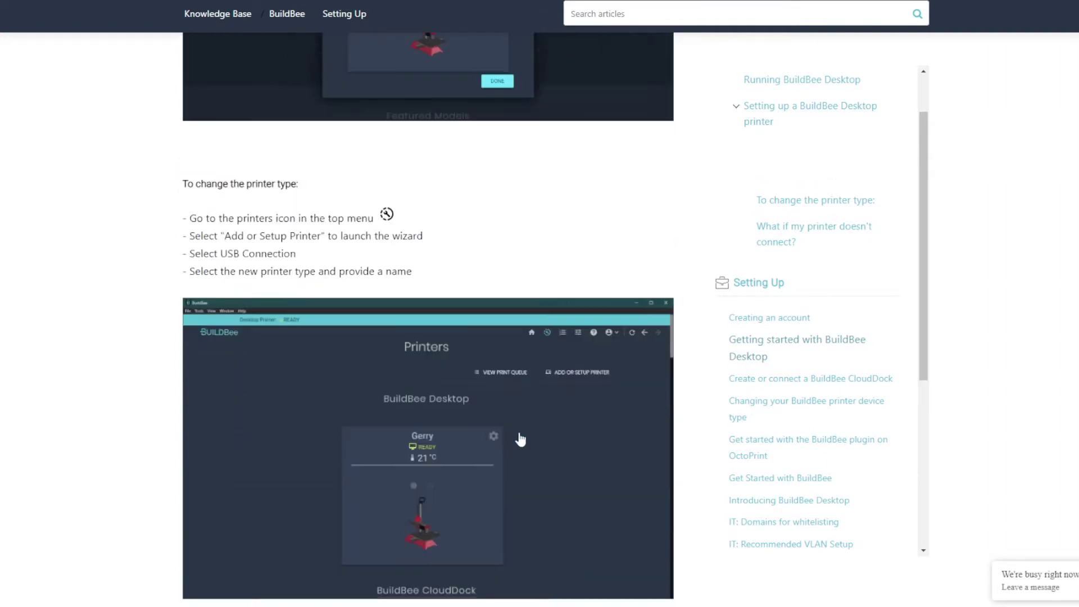
pyautogui.scroll(-6, 395, 398)
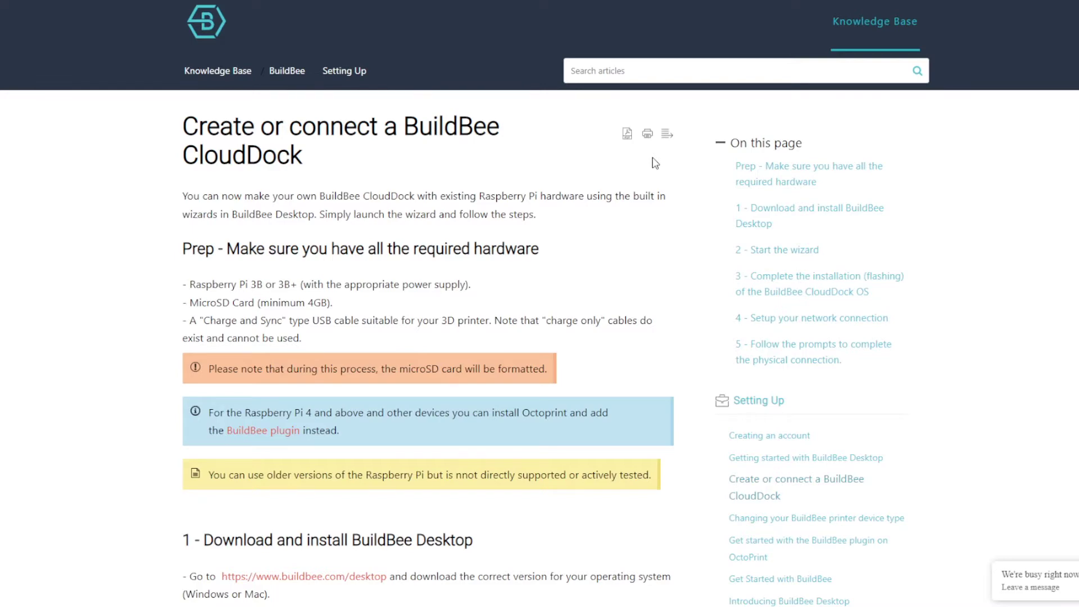
# - Scroll past the CloudDock wizard screenshots down to '4 - Setup your network connection'
pyautogui.scroll(-4, 561, 233)
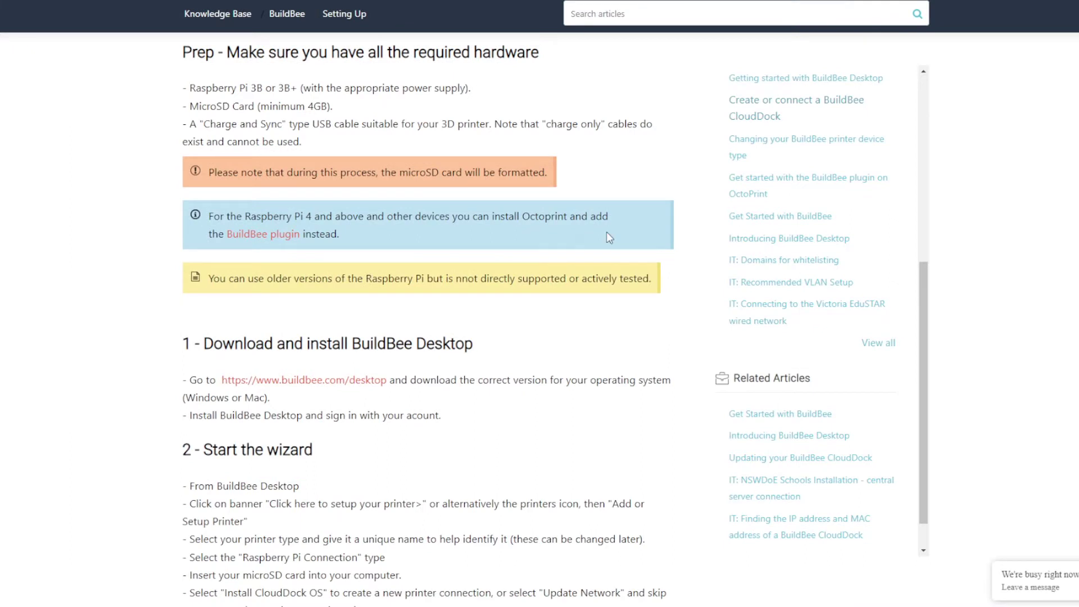
pyautogui.scroll(-3, 607, 233)
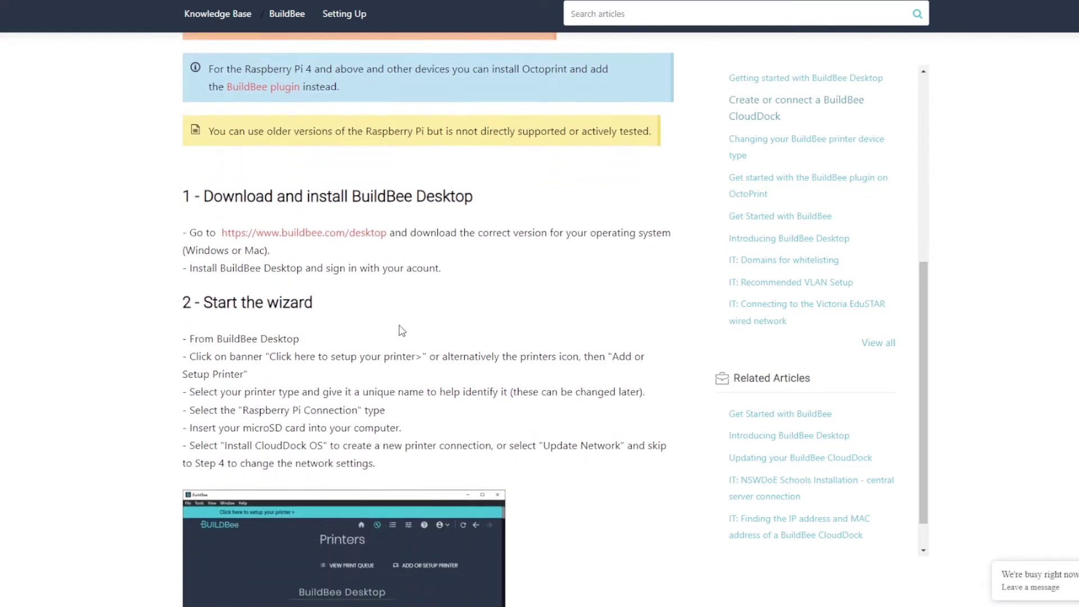
pyautogui.scroll(-8, 402, 331)
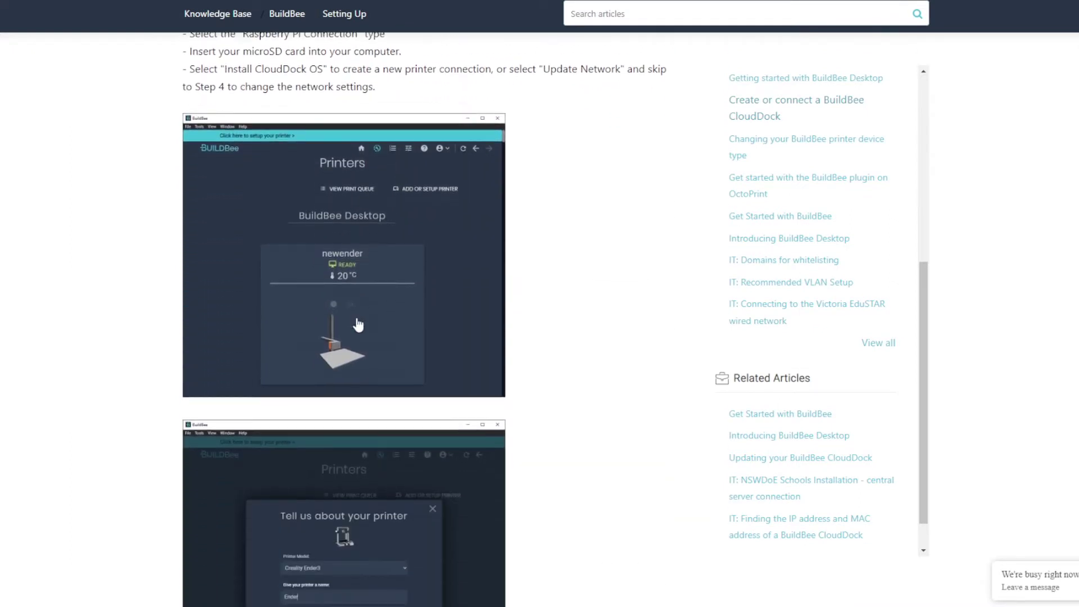
pyautogui.scroll(-11, 358, 324)
pyautogui.scroll(-1, 770, 357)
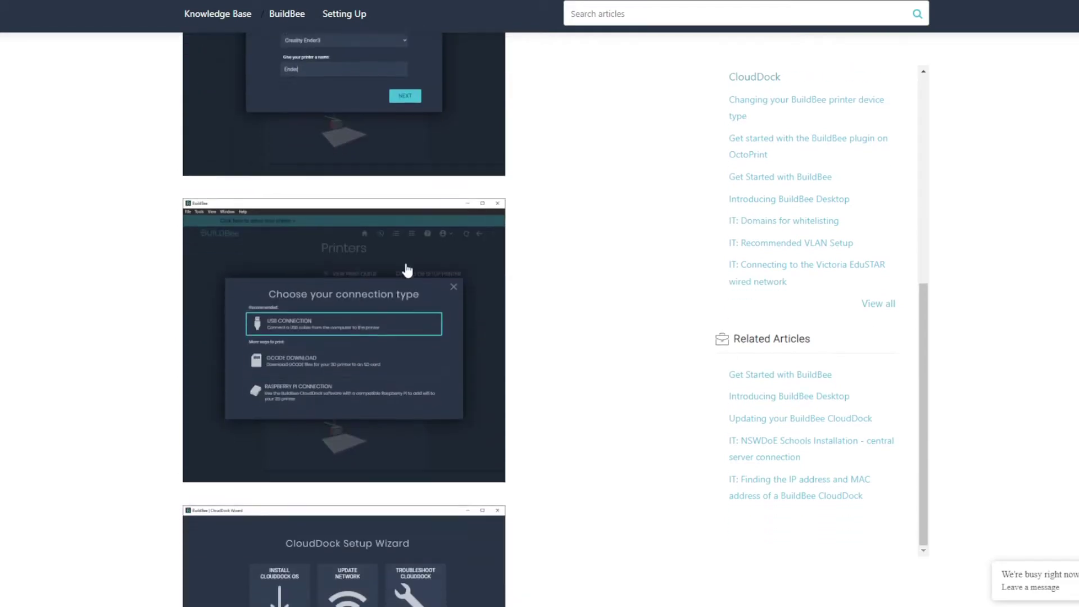
pyautogui.scroll(-19, 407, 270)
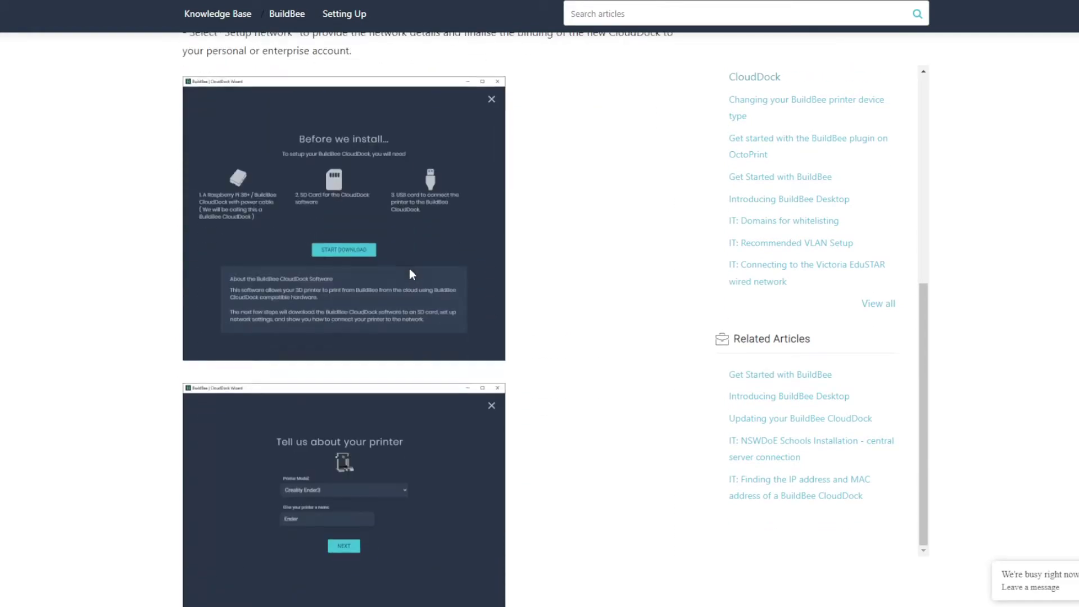
pyautogui.scroll(-20, 410, 272)
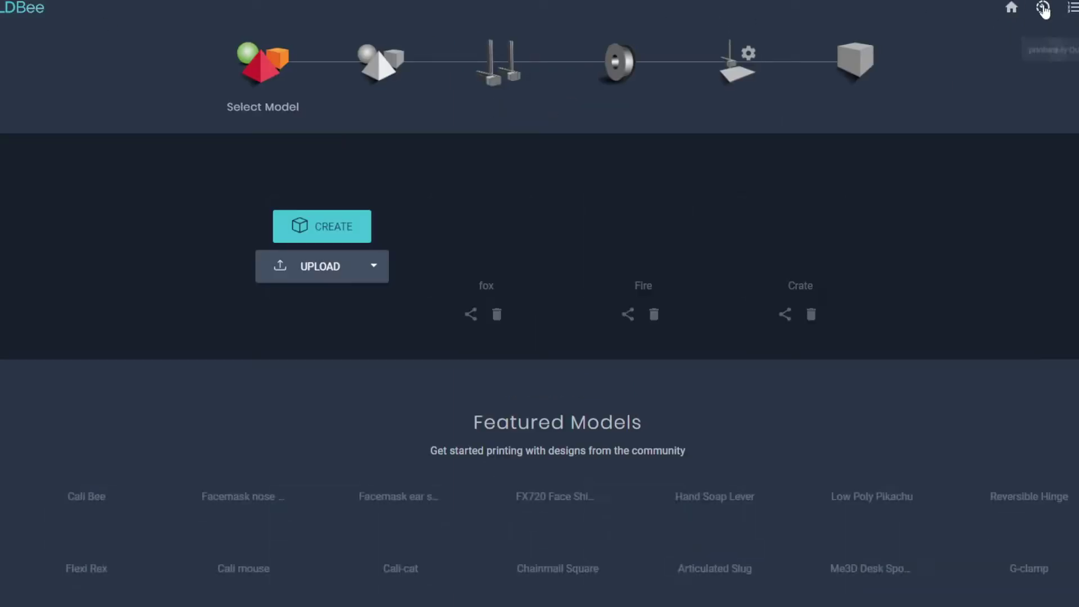
# - Add a new Creality Ender3 printer named 'Printer mc printface' and proceed to connection type
pyautogui.click(1044, 9)
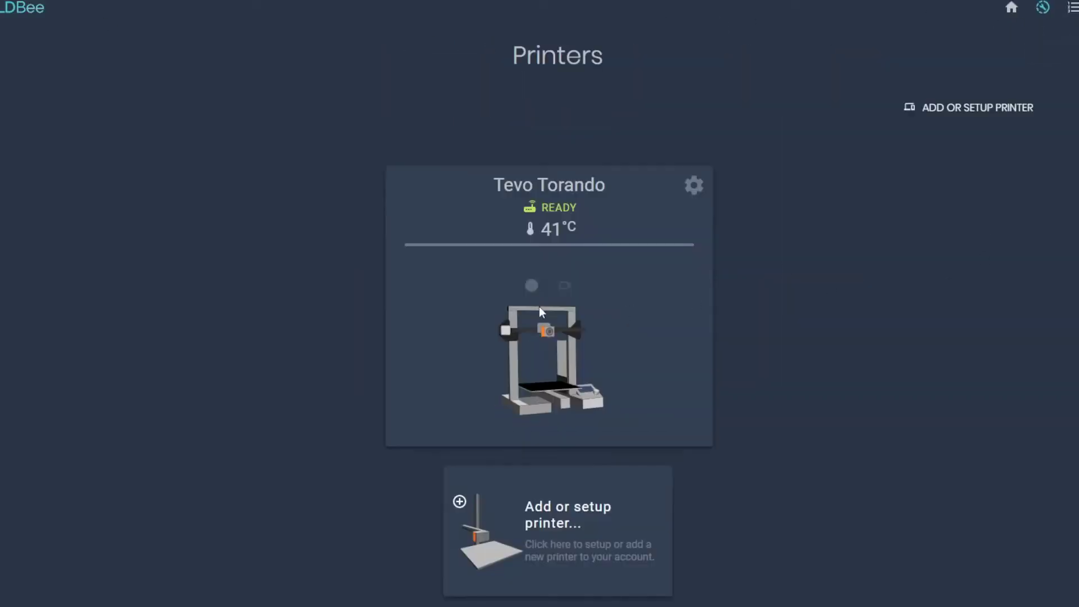
pyautogui.scroll(-1, 572, 451)
pyautogui.click(571, 451)
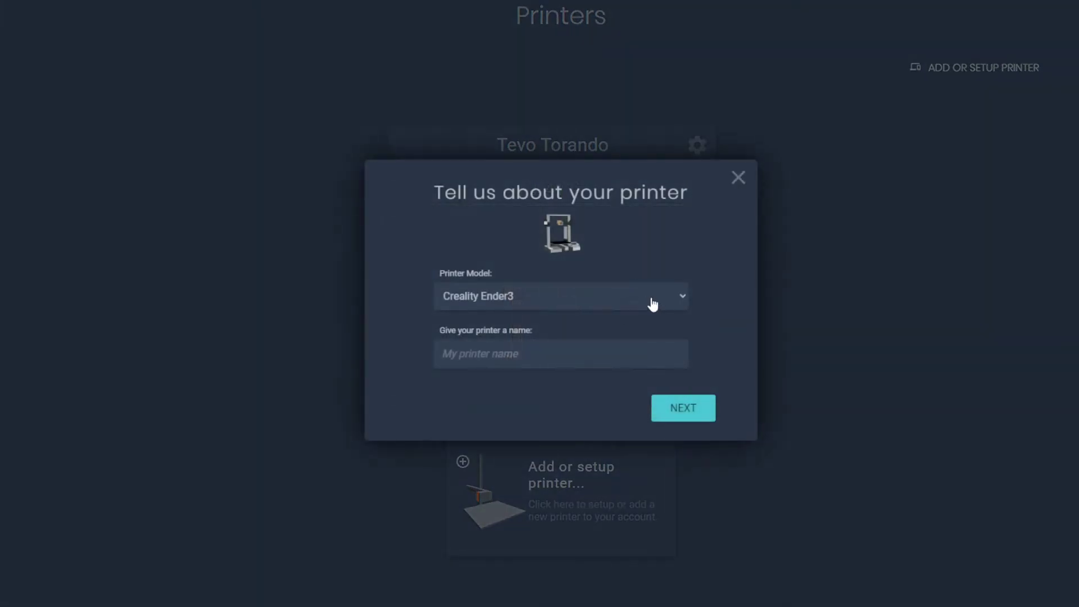
pyautogui.click(661, 366)
pyautogui.write('Priner')
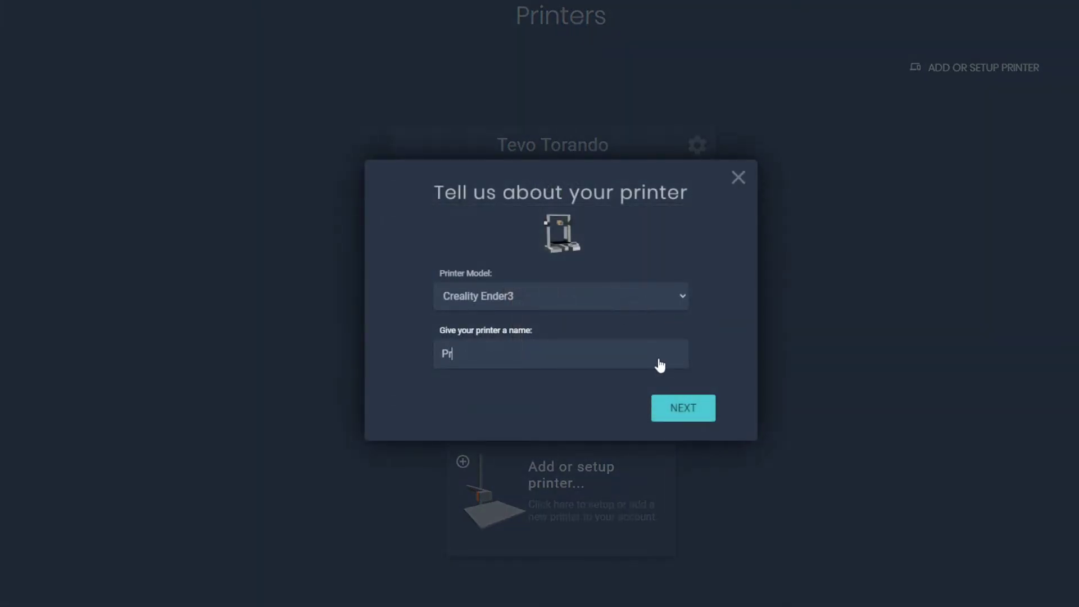
pyautogui.press('BackSpace')
pyautogui.press('BackSpace')
pyautogui.write('ter mc M')
pyautogui.press('BackSpace')
pyautogui.write('printface')
pyautogui.click(689, 406)
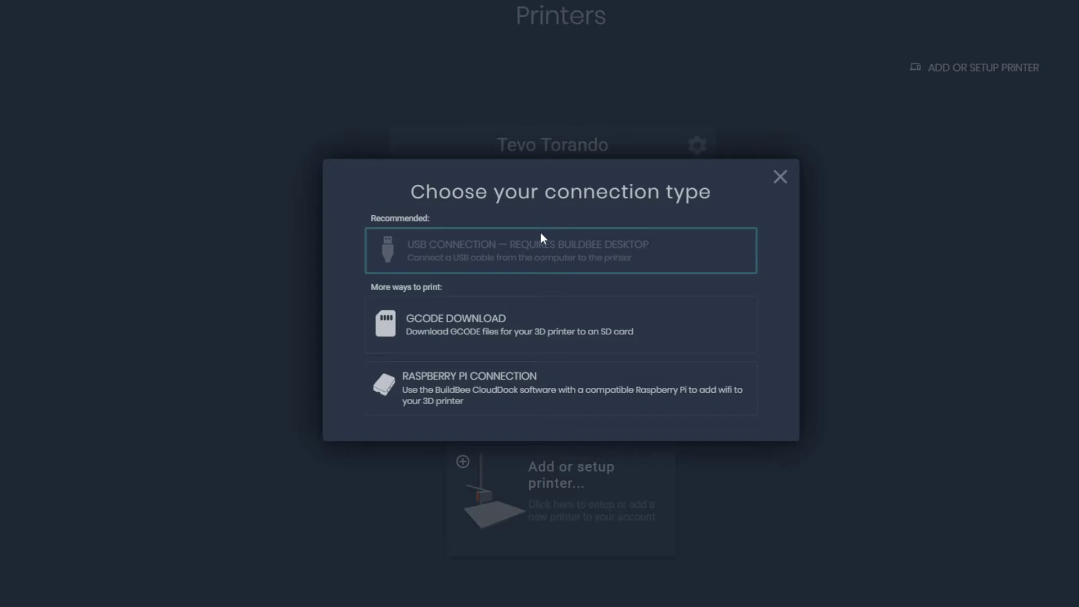
# - Pick Raspberry Pi Connection, review the CloudDock network connection types, then close the setup
pyautogui.click(512, 375)
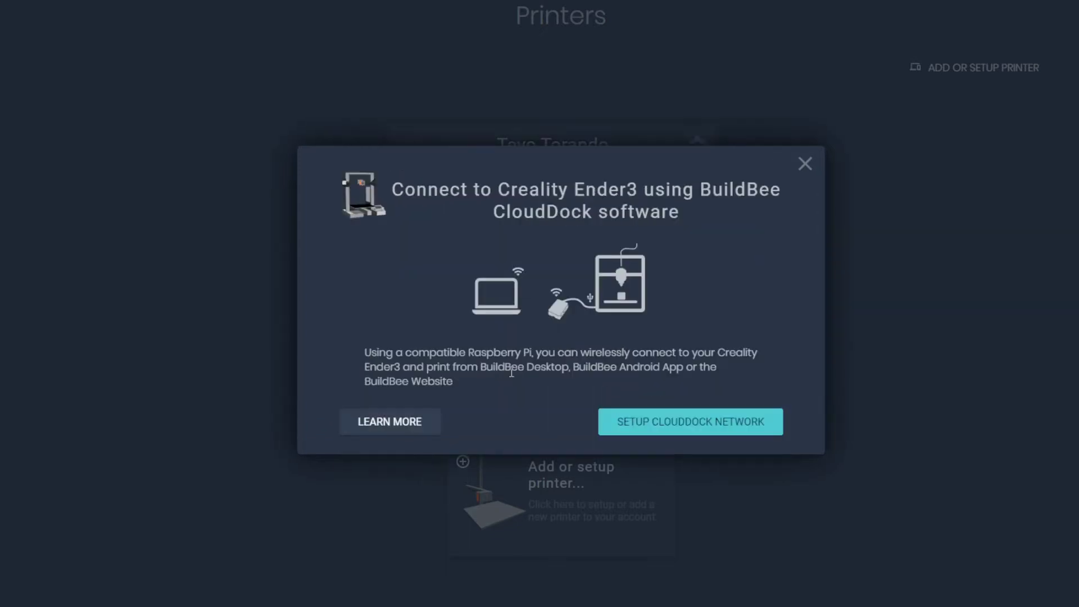
pyautogui.click(718, 425)
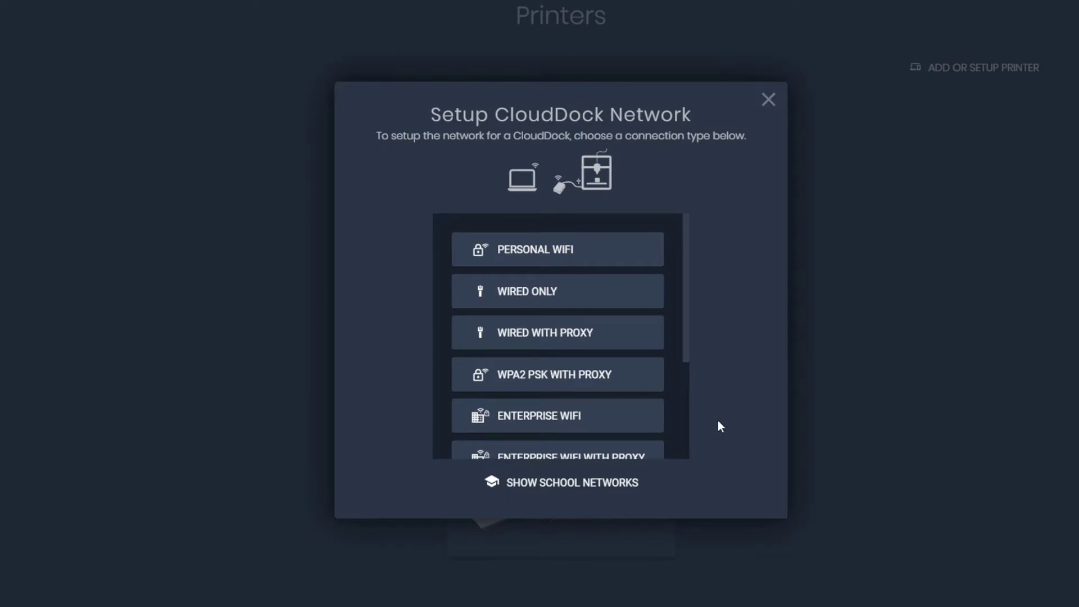
pyautogui.scroll(-3, 557, 394)
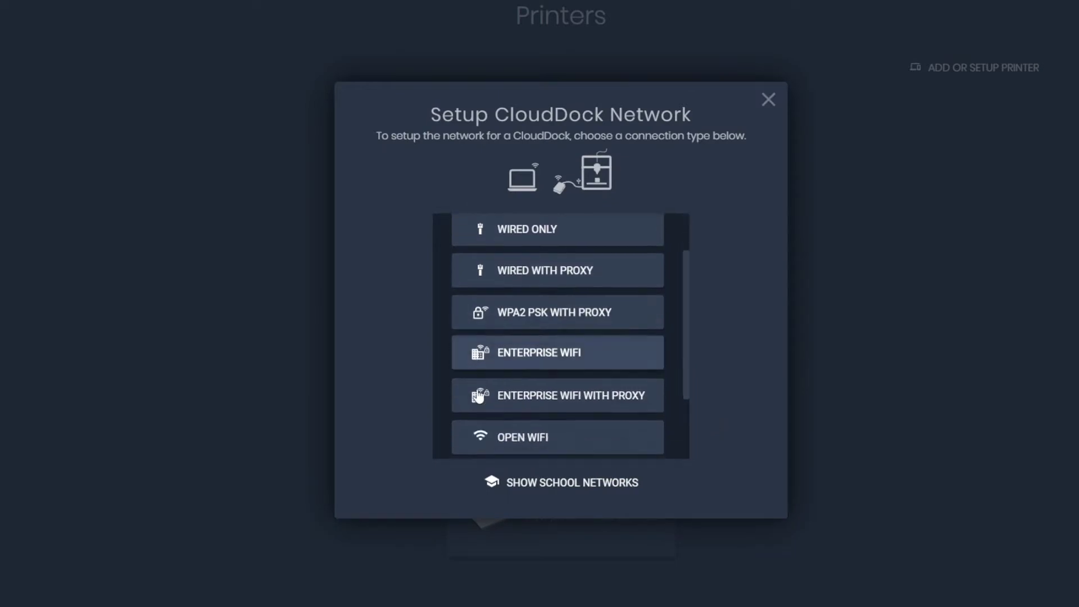
pyautogui.scroll(3, 630, 359)
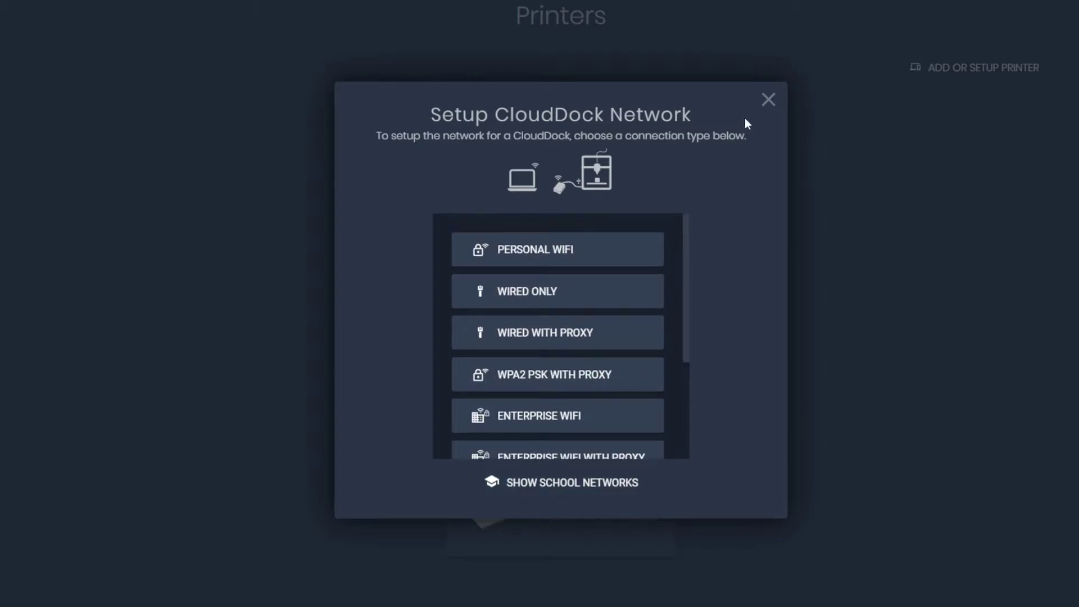
pyautogui.click(767, 102)
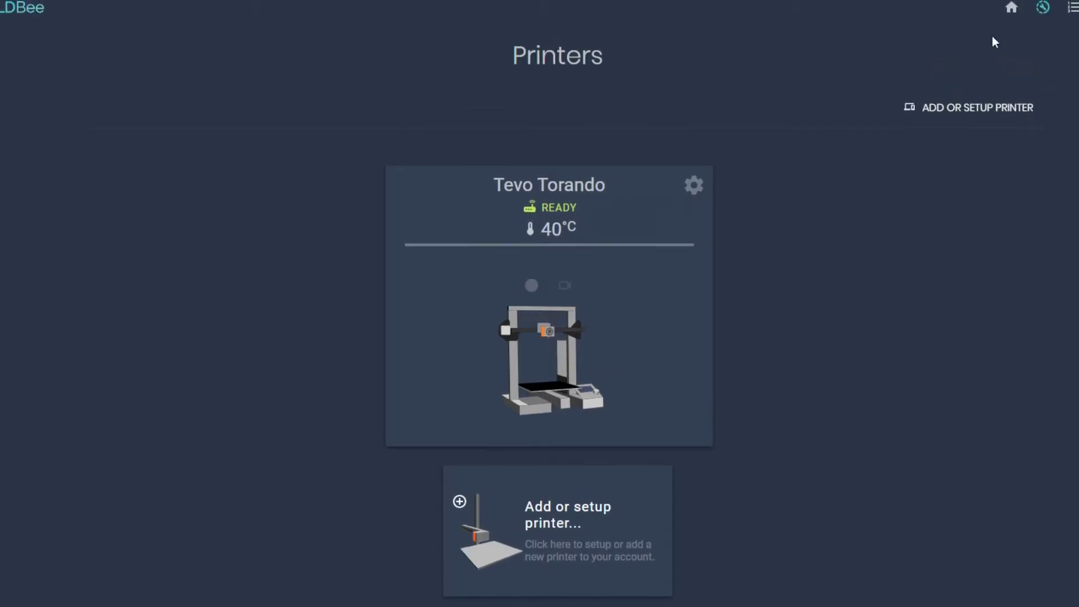
# - Go to Select Model and browse the Featured Models for ways to add a model
pyautogui.click(1013, 17)
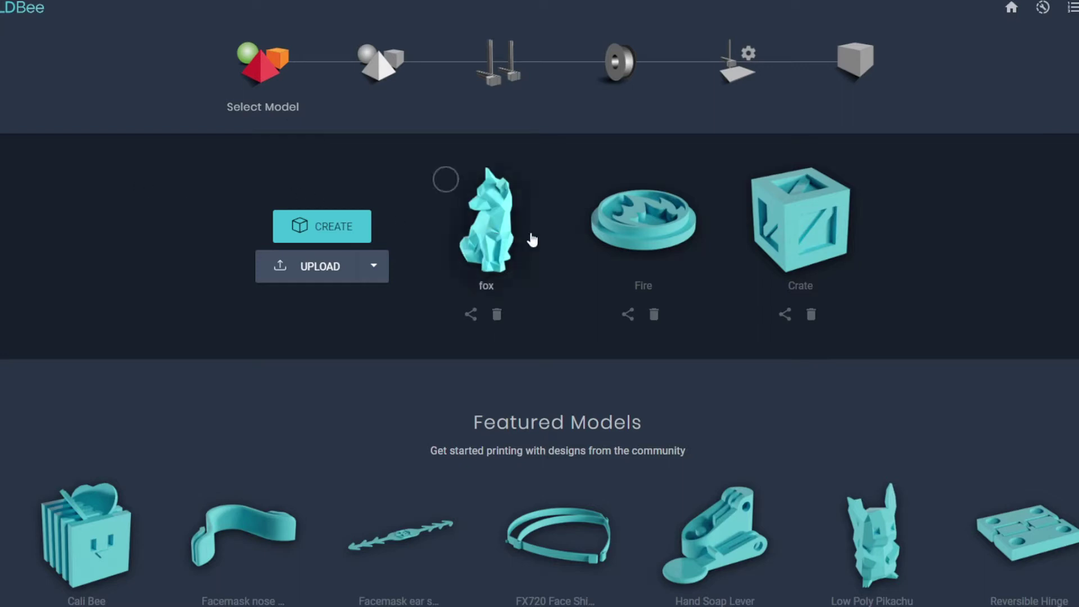
pyautogui.scroll(-6, 681, 267)
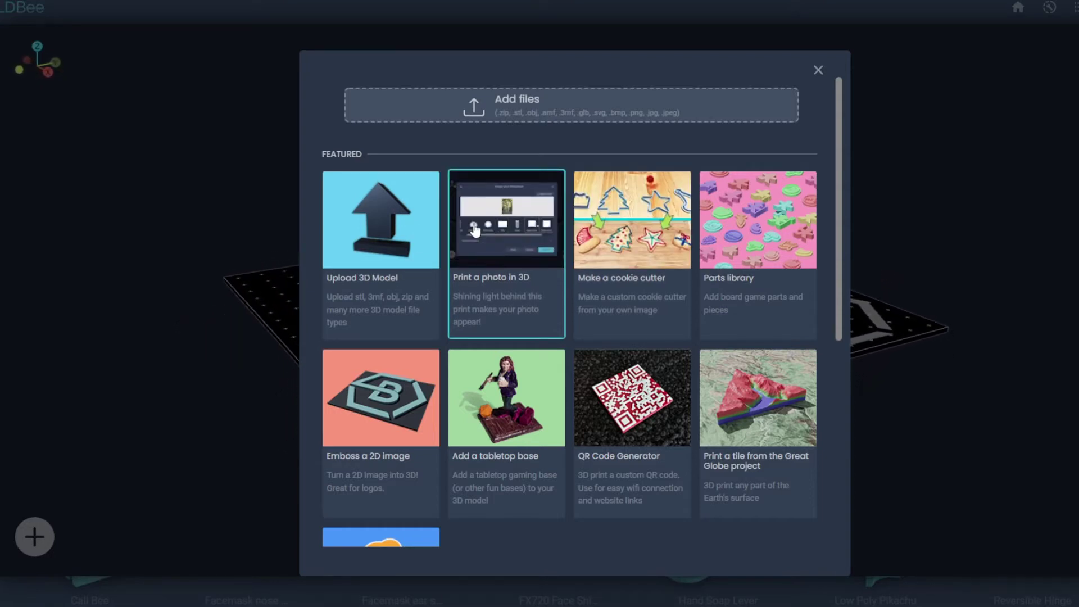
# - Create an Outer Curve lithophane from a photo via 'Print a photo in 3D'
pyautogui.click(523, 224)
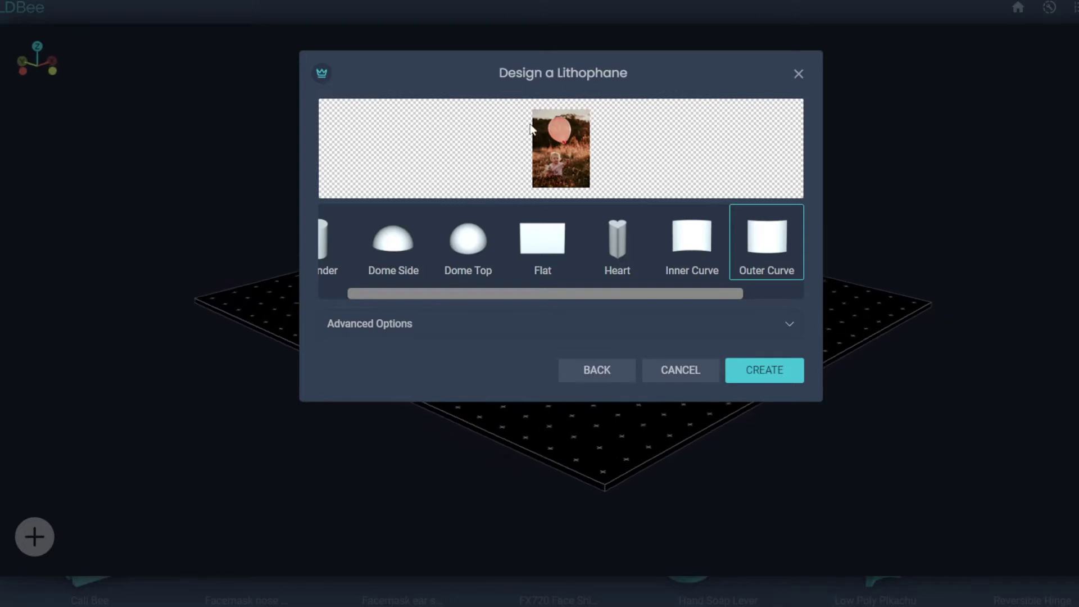
pyautogui.moveTo(414, 297); pyautogui.dragTo(284, 290)
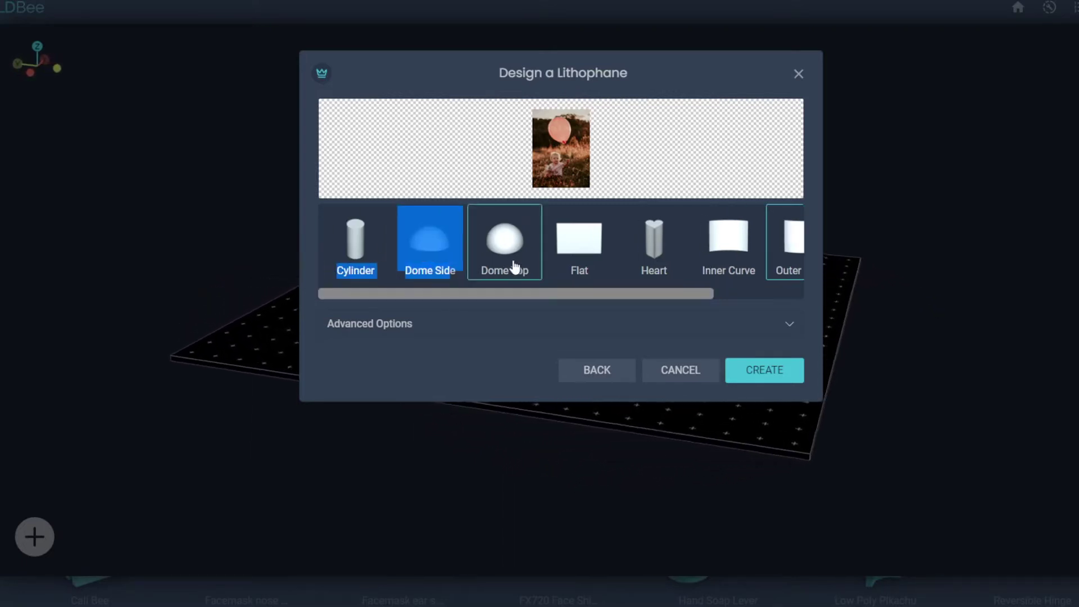
pyautogui.moveTo(592, 296); pyautogui.dragTo(735, 264)
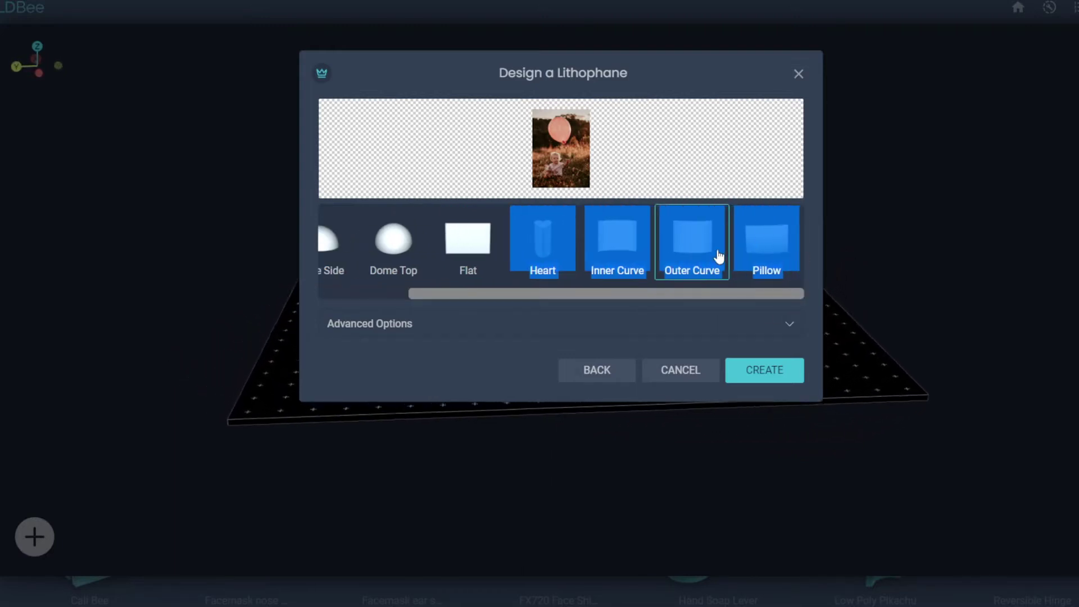
pyautogui.click(756, 370)
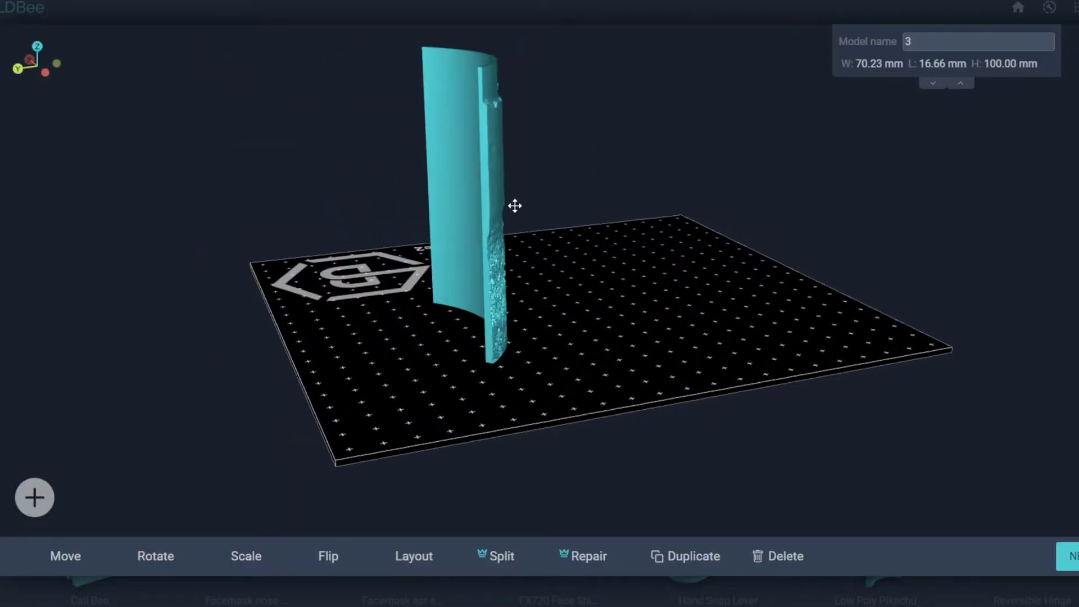
# - Rescale the lithophane to 69.00 mm long (69.00 × 16.37 × 98.25 mm), then delete it
pyautogui.moveTo(834, 243); pyautogui.dragTo(517, 391)
pyautogui.scroll(3, 547, 296)
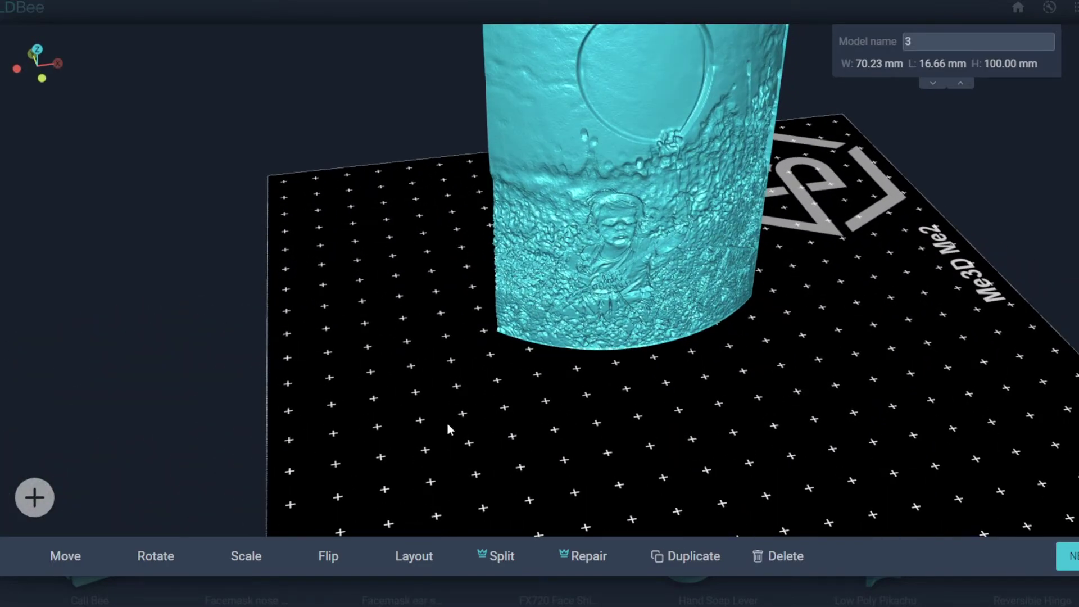
pyautogui.moveTo(642, 329); pyautogui.dragTo(774, 335)
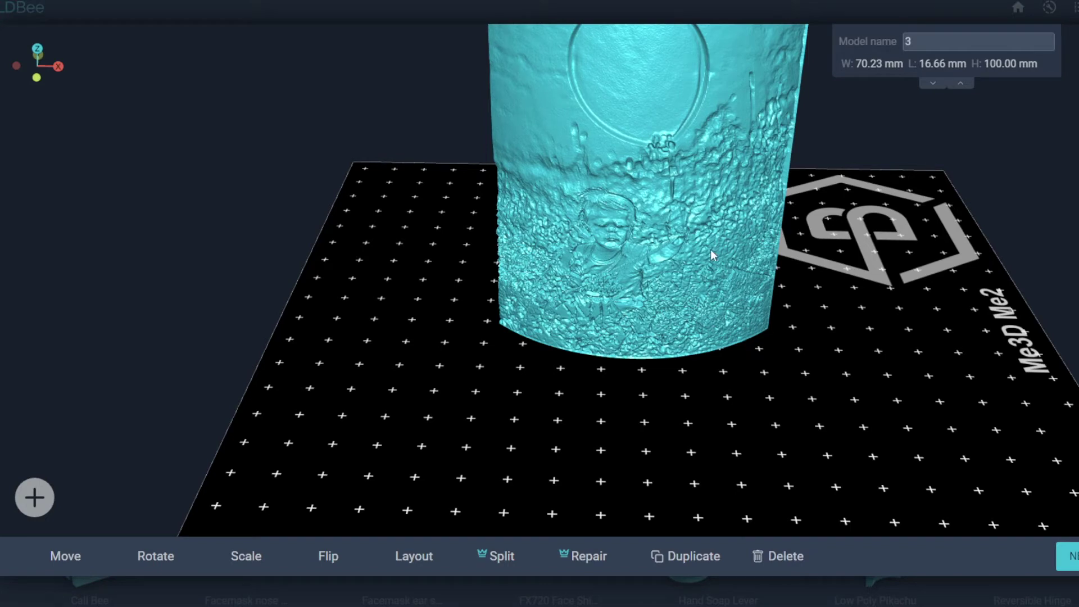
pyautogui.click(243, 557)
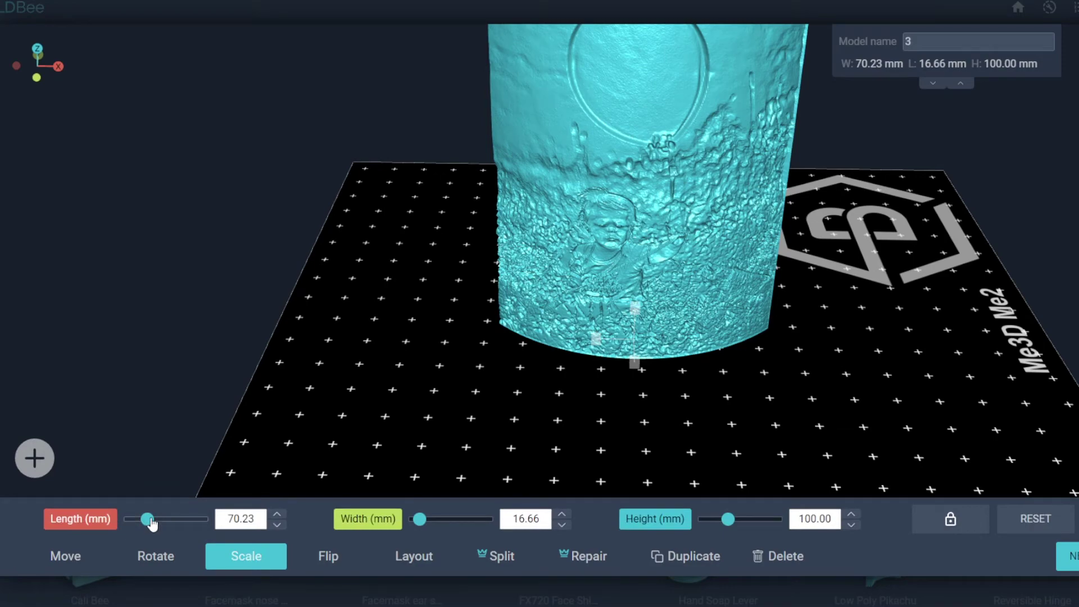
pyautogui.moveTo(150, 523)
pyautogui.mouseDown()
pyautogui.moveTo(162, 520)
pyautogui.moveTo(131, 518)
pyautogui.moveTo(147, 519)
pyautogui.mouseUp()
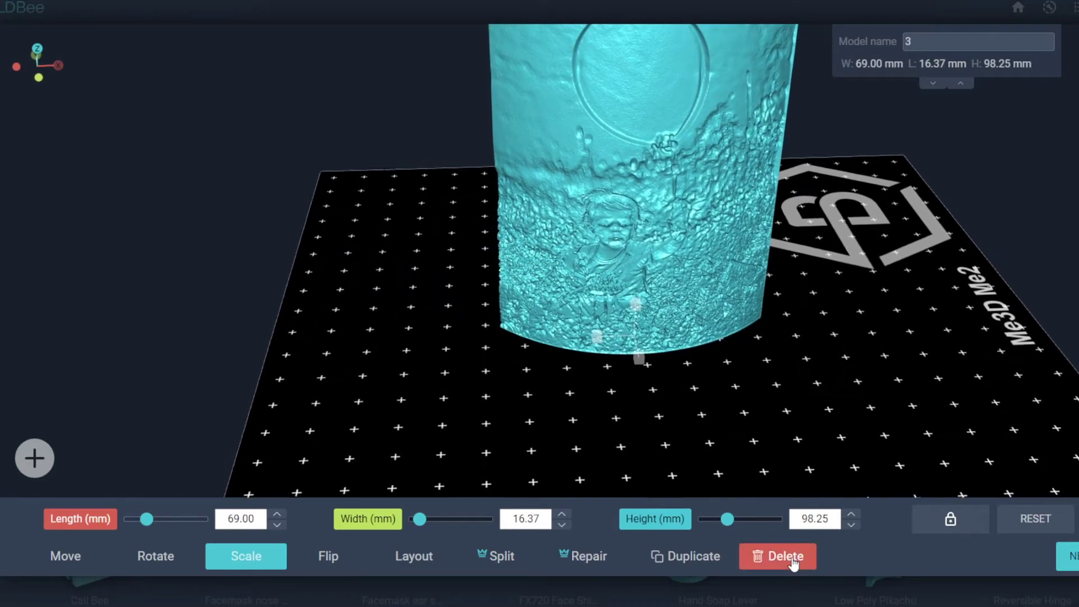
pyautogui.click(794, 557)
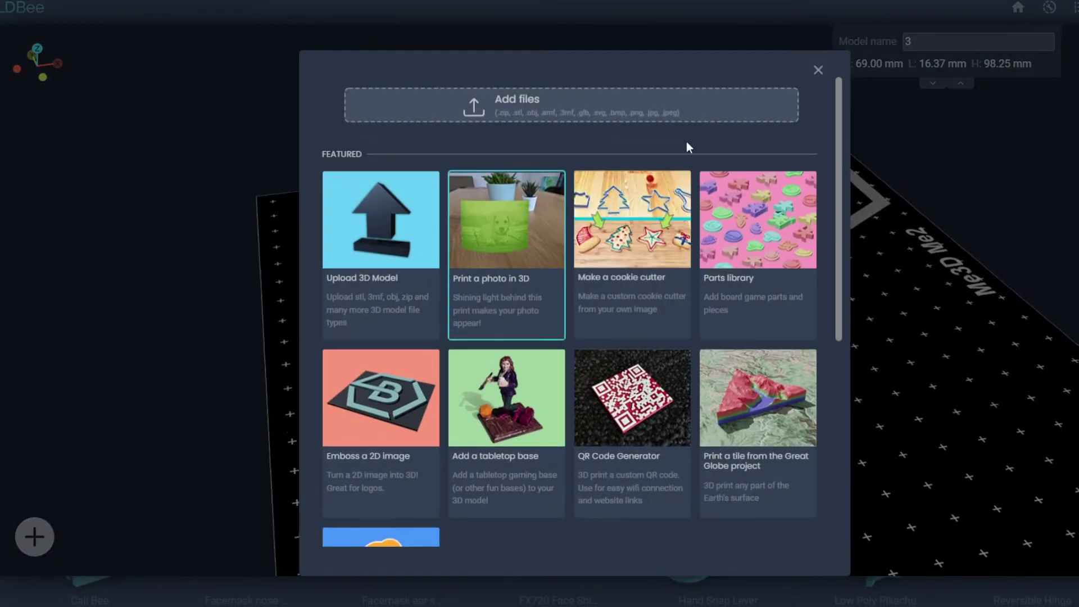
# - In a new cookie cutter design, replace the test text with the library's frog icon
pyautogui.click(631, 225)
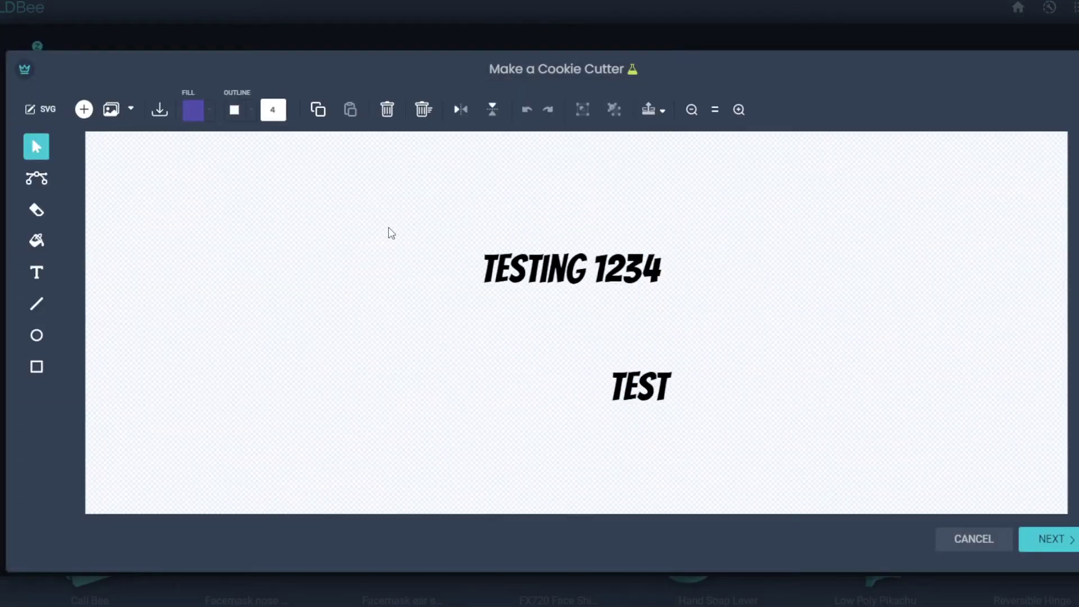
pyautogui.hotkey('ctrl', 'a')
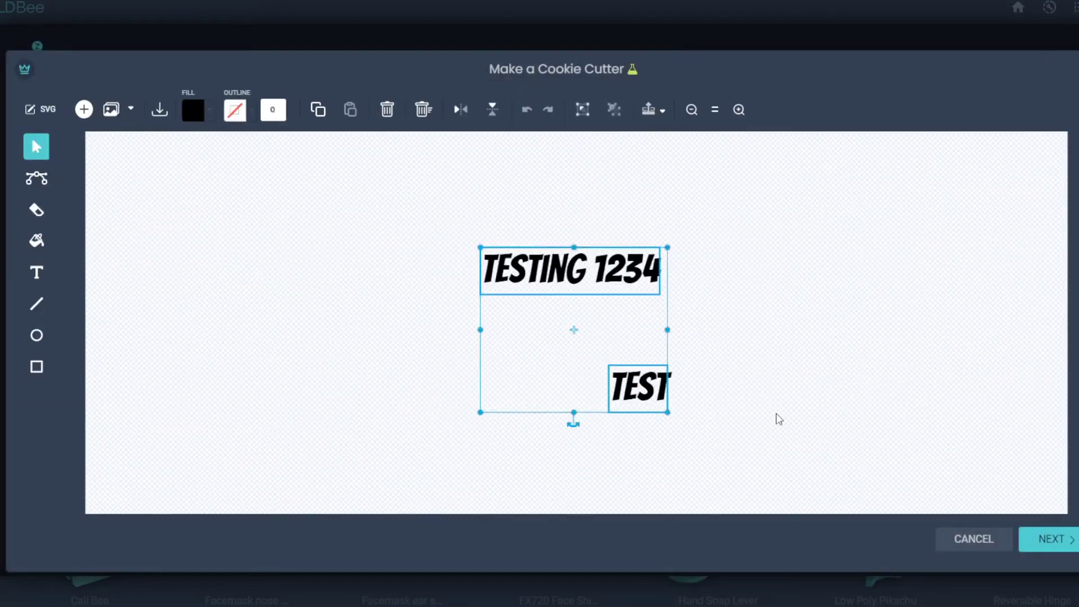
pyautogui.click(386, 109)
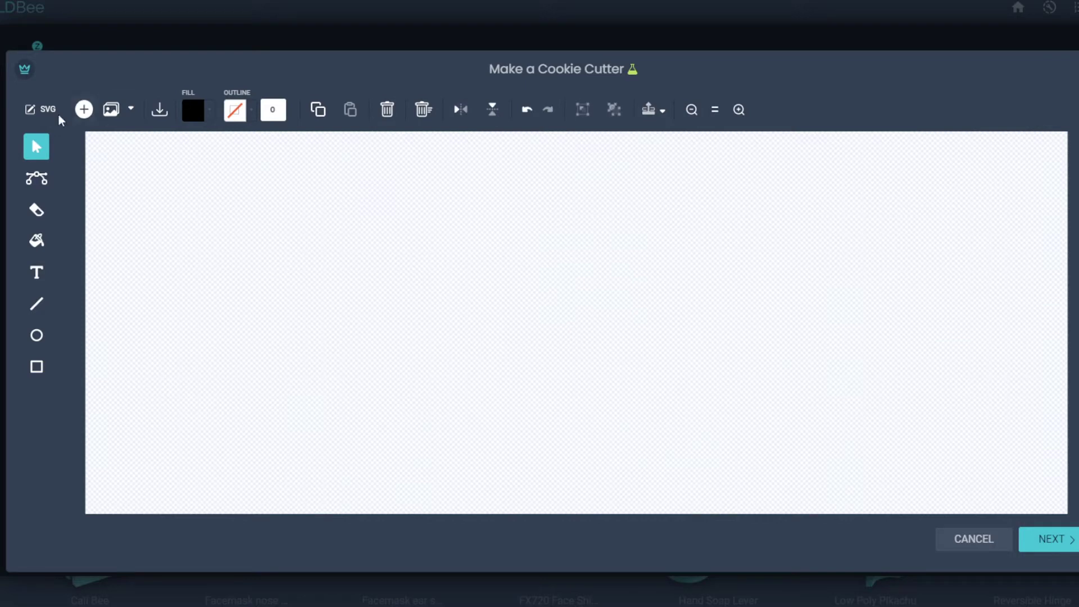
pyautogui.click(118, 110)
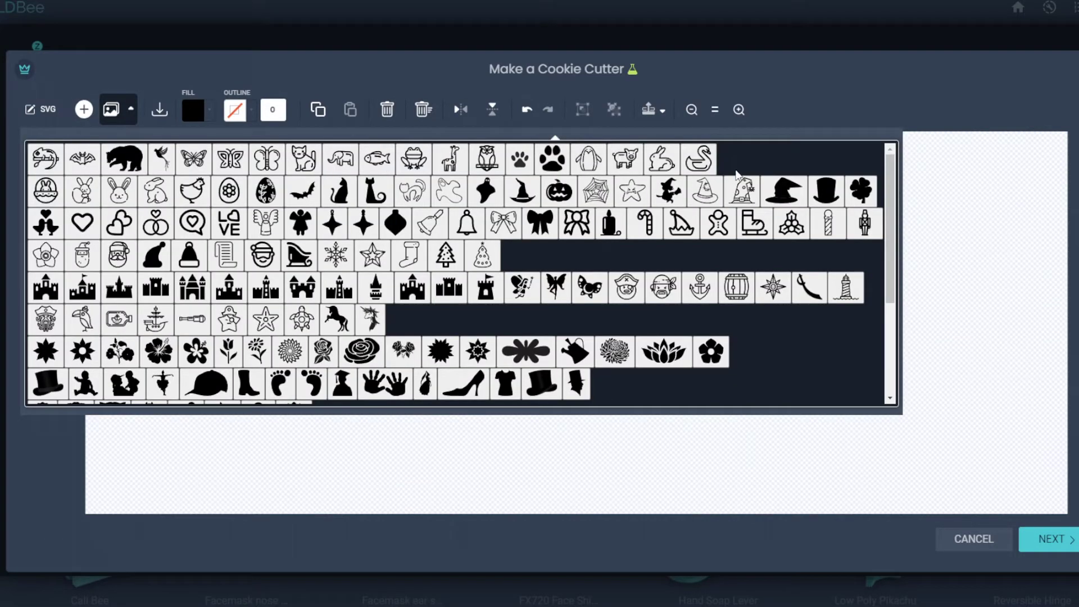
pyautogui.scroll(-3, 394, 256)
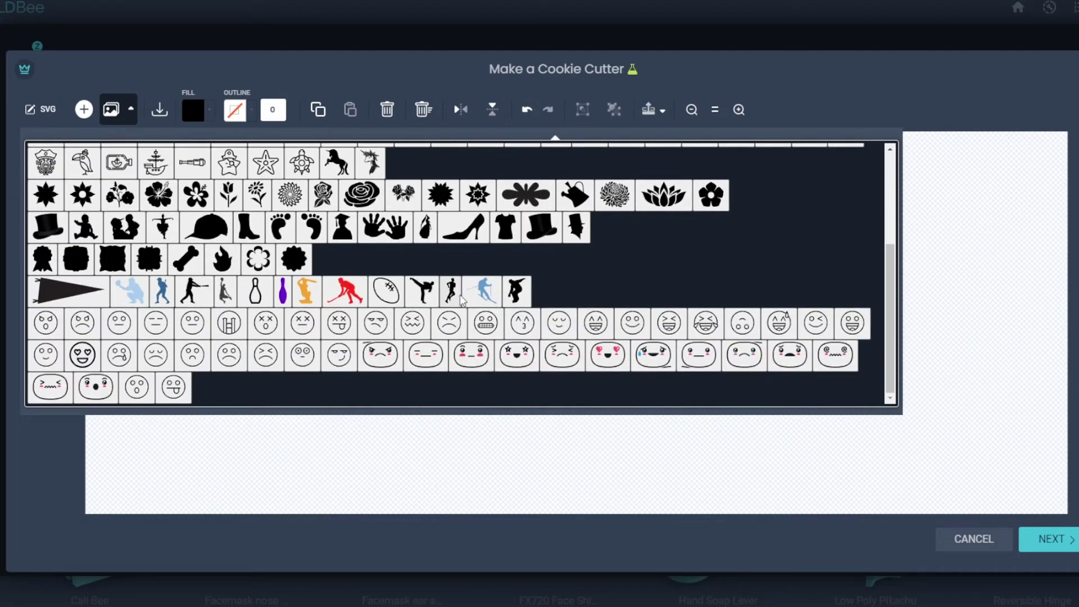
pyautogui.scroll(3, 467, 300)
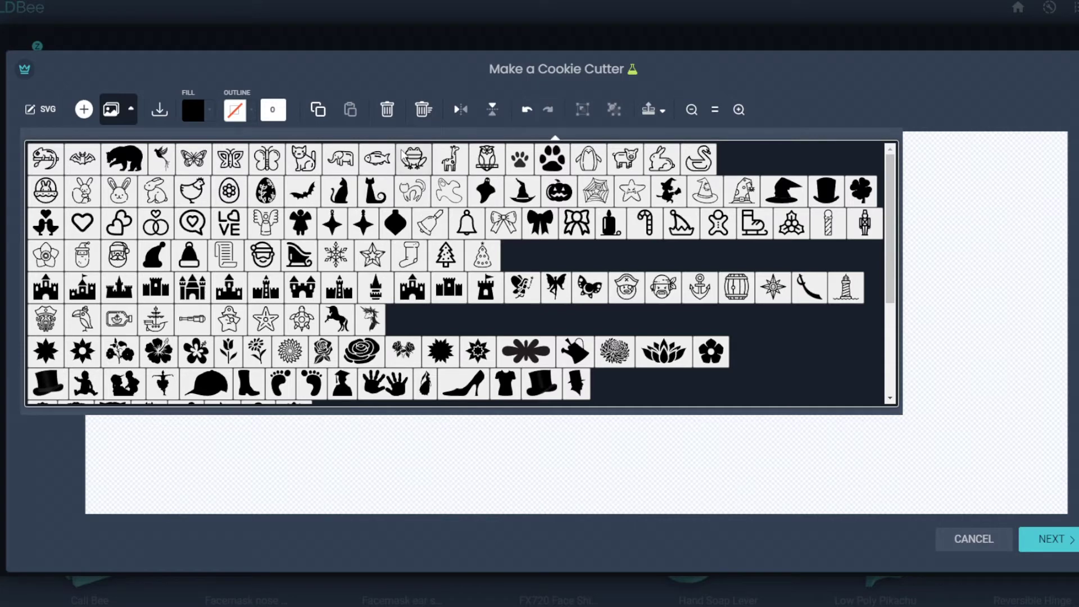
pyautogui.click(414, 158)
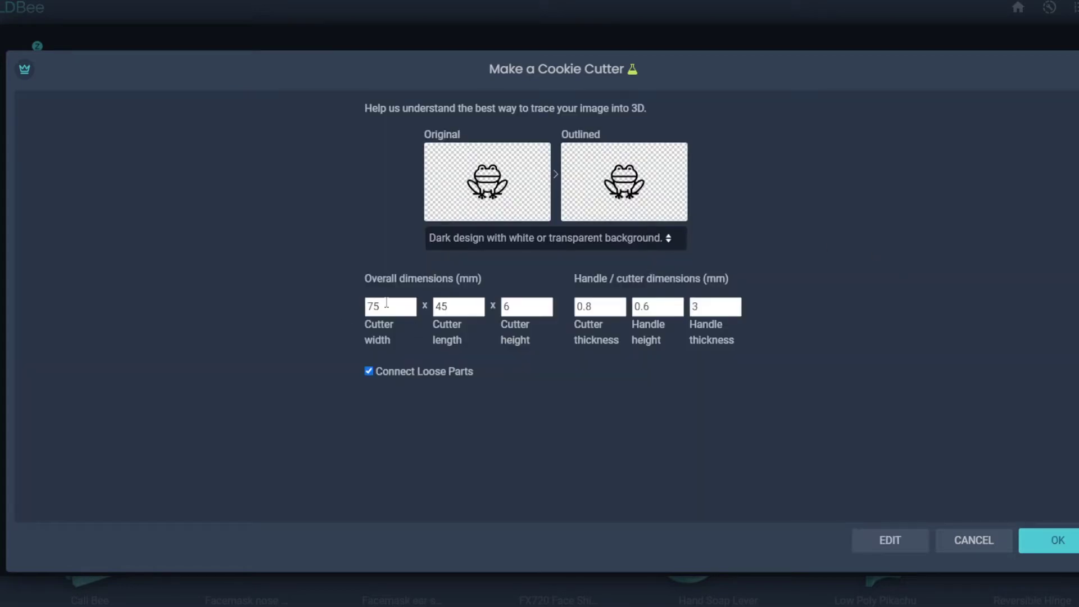
# - Generate the frog cookie cutter CutterDesign (28.63 × 26.32 × 6.00 mm) and view it on the plate
pyautogui.click(1057, 541)
pyautogui.moveTo(713, 354); pyautogui.dragTo(488, 448)
pyautogui.scroll(8, 488, 447)
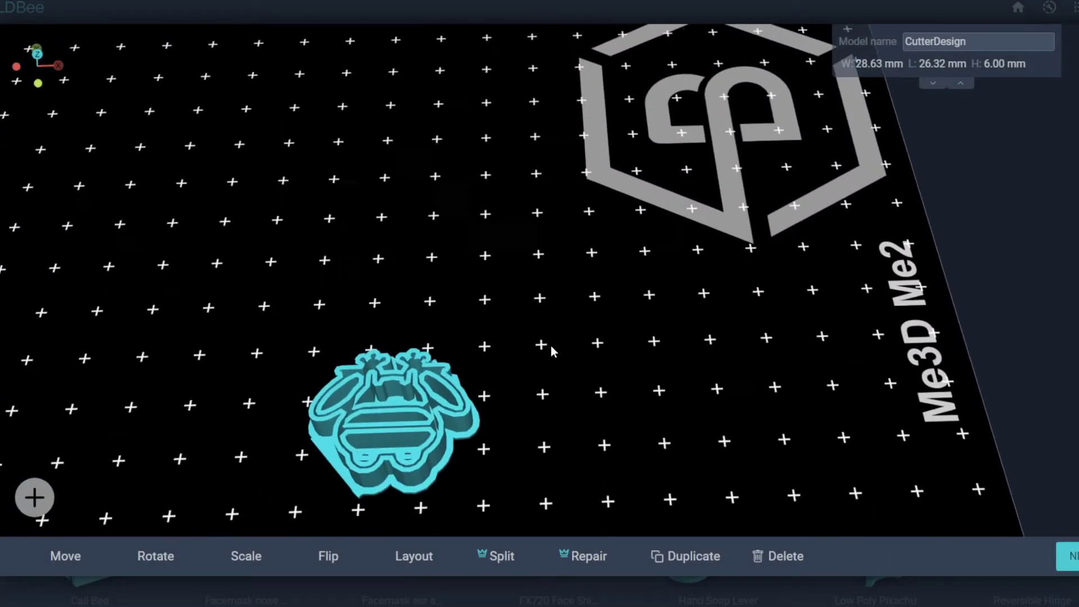
pyautogui.scroll(-3, 543, 421)
pyautogui.moveTo(417, 463); pyautogui.dragTo(677, 474)
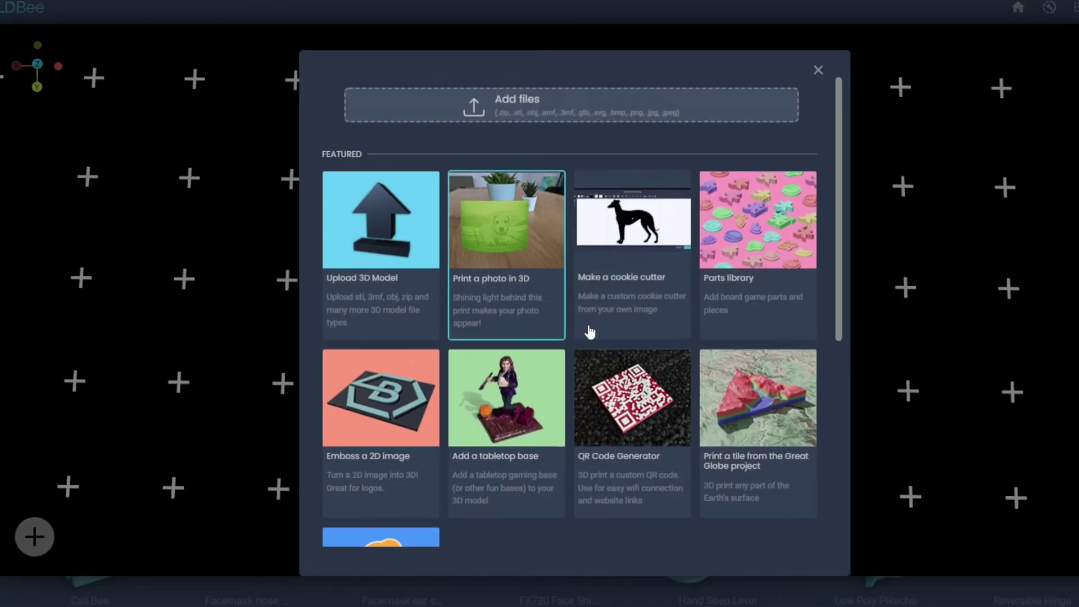
# - Make a new cookie cutter pairing the frog with 'FROG' text and generate it in 3D
pyautogui.click(593, 234)
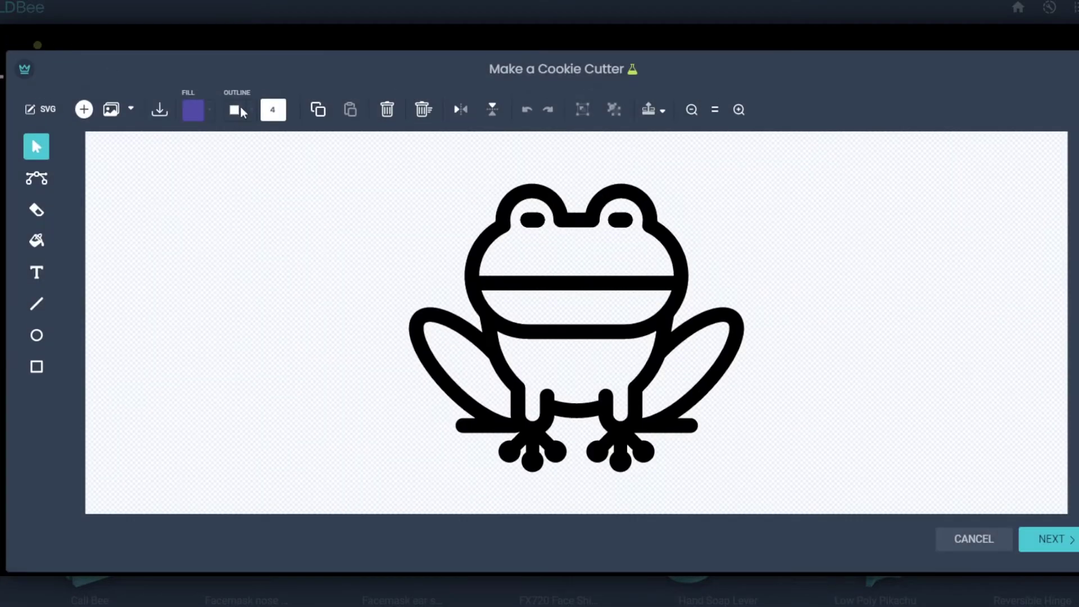
pyautogui.click(45, 281)
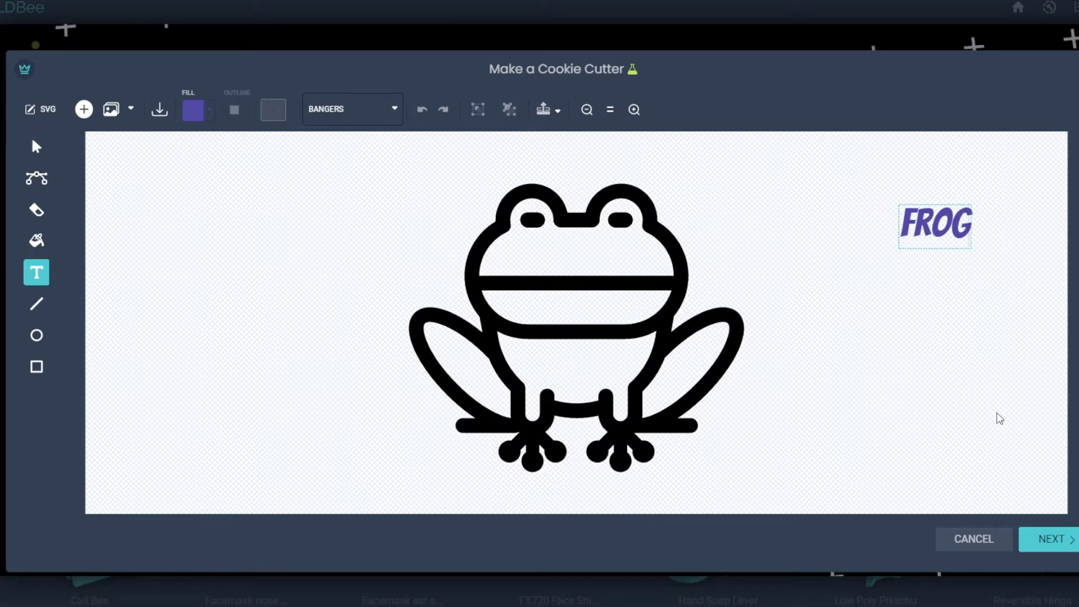
pyautogui.click(1055, 540)
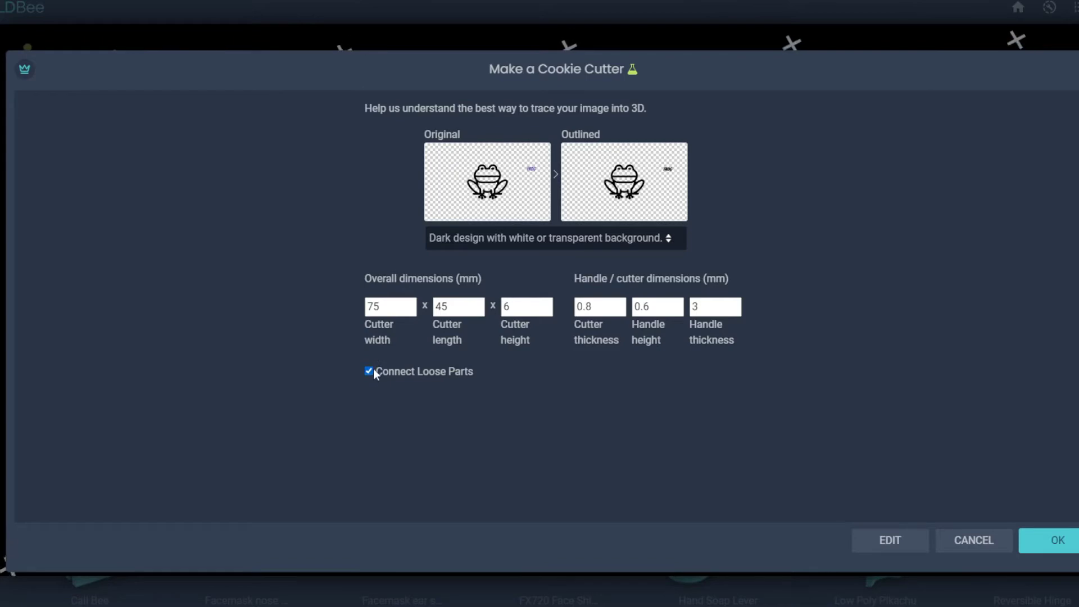
pyautogui.click(1068, 544)
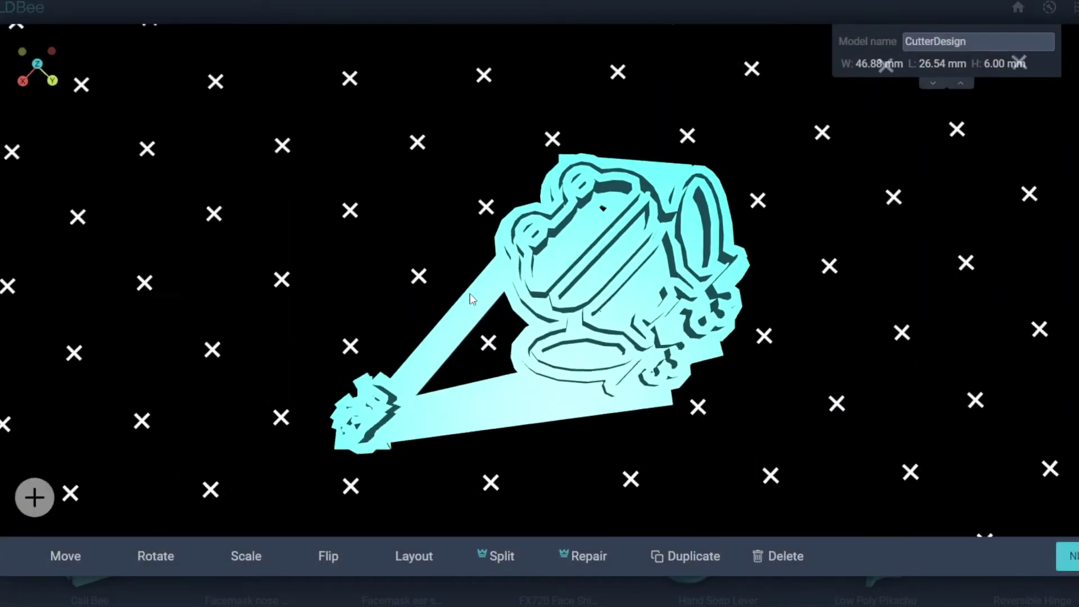
pyautogui.moveTo(471, 300); pyautogui.dragTo(165, 217)
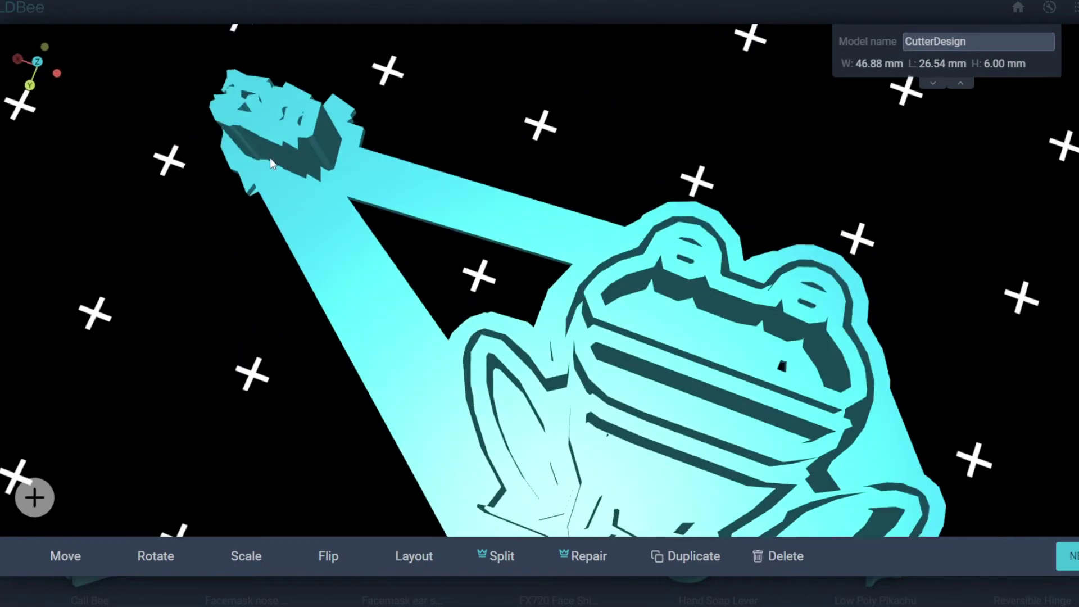
pyautogui.moveTo(270, 163); pyautogui.dragTo(511, 330, button='right')
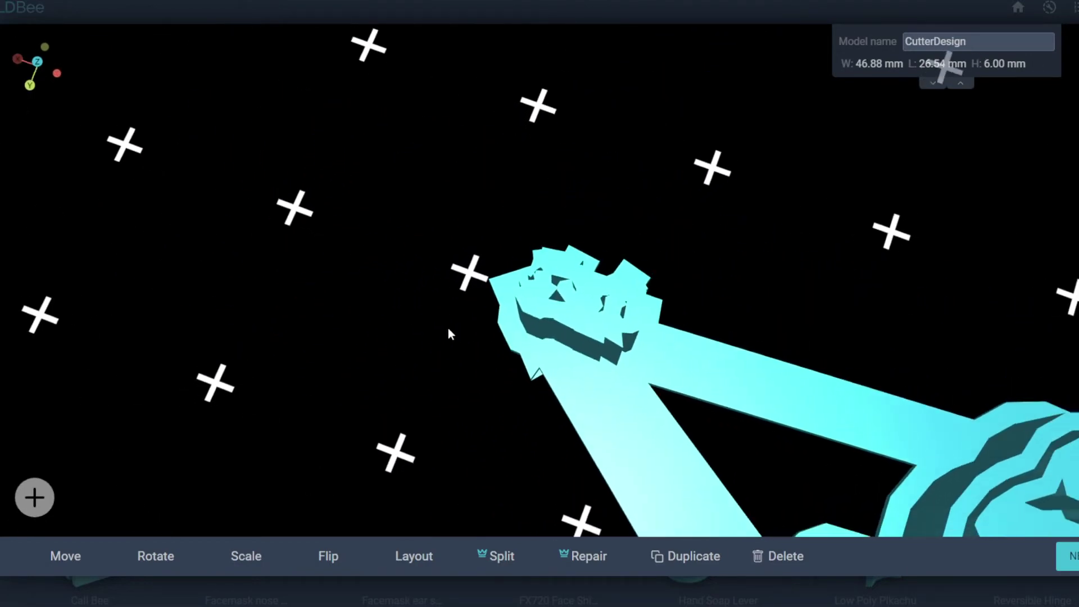
pyautogui.scroll(-1, 594, 312)
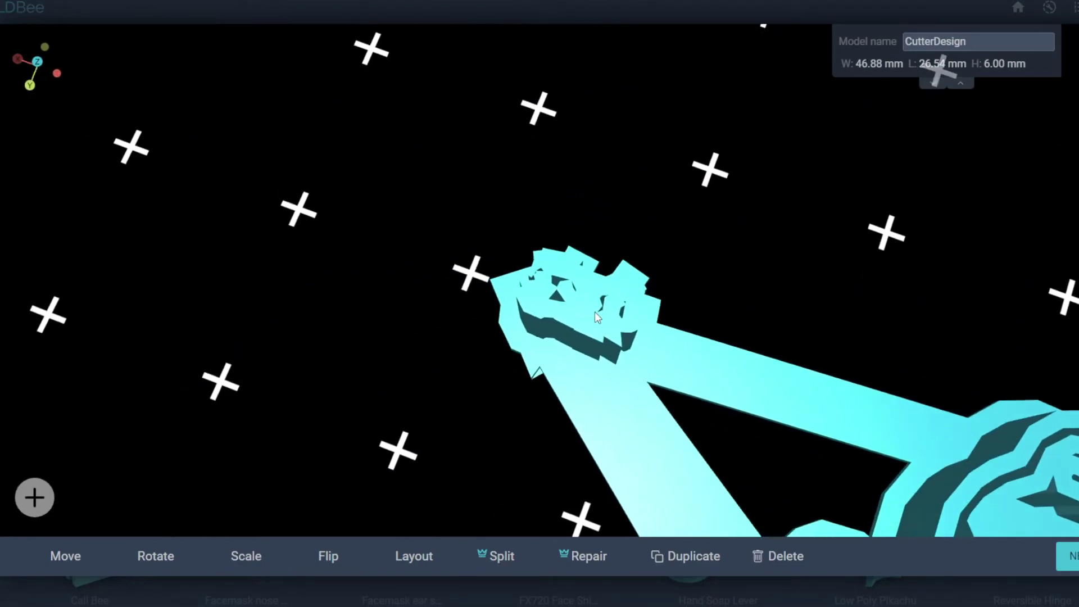
pyautogui.scroll(-3, 595, 311)
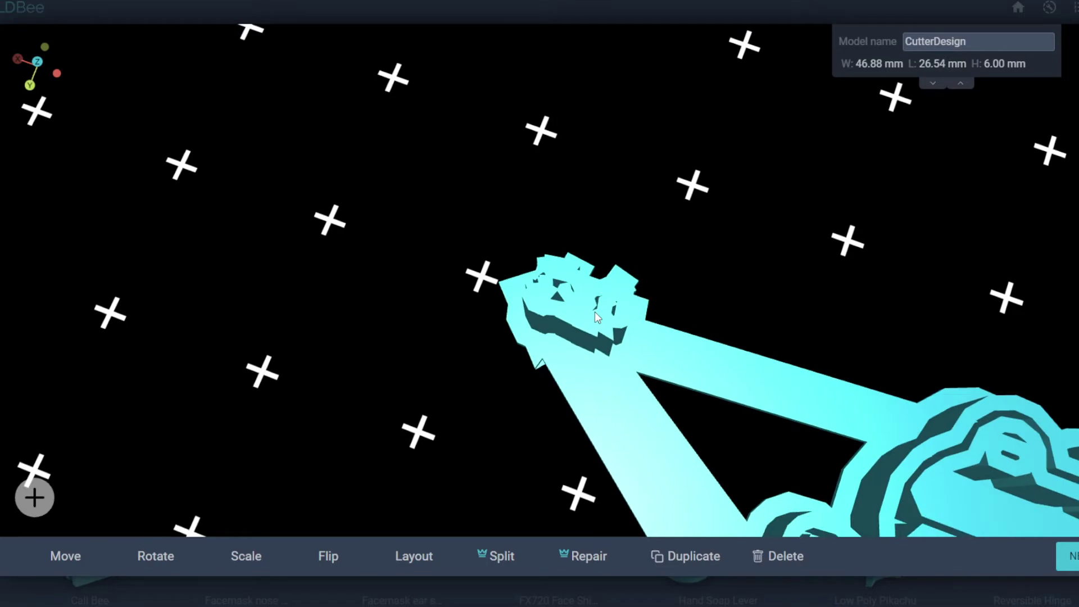
# - Stretch the cutter to 119 mm long, then return to editing its design
pyautogui.click(245, 555)
pyautogui.moveTo(145, 518); pyautogui.dragTo(159, 519)
pyautogui.scroll(-4, 513, 458)
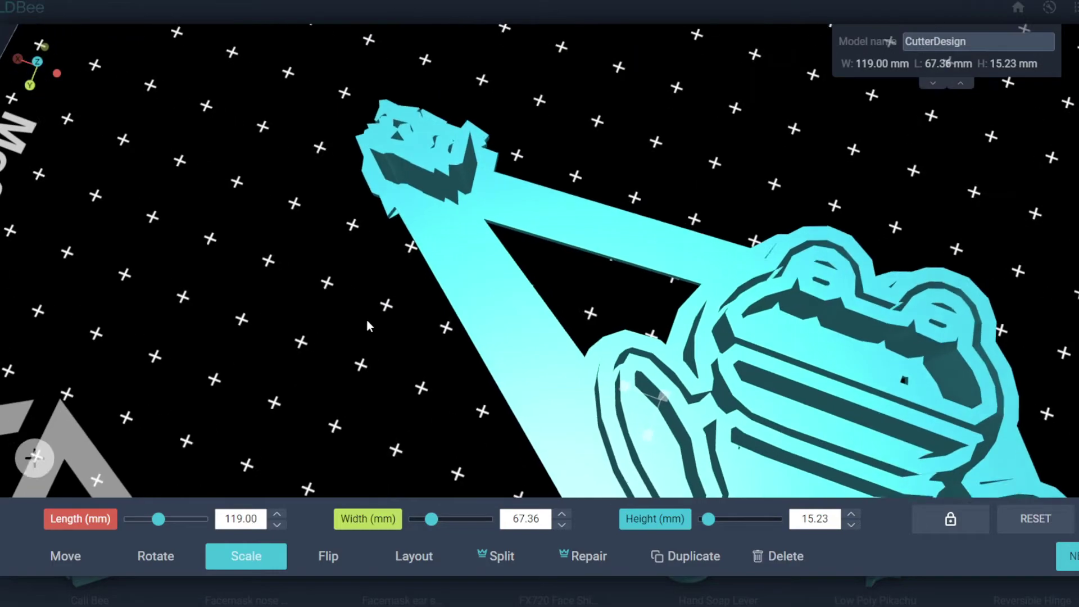
pyautogui.scroll(2, 545, 255)
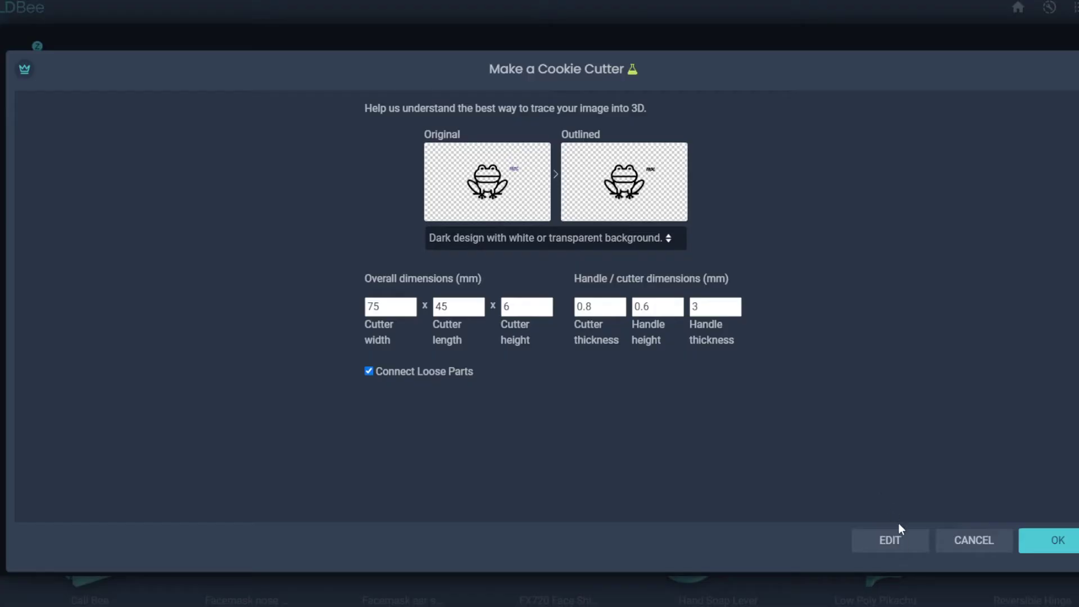
pyautogui.click(894, 534)
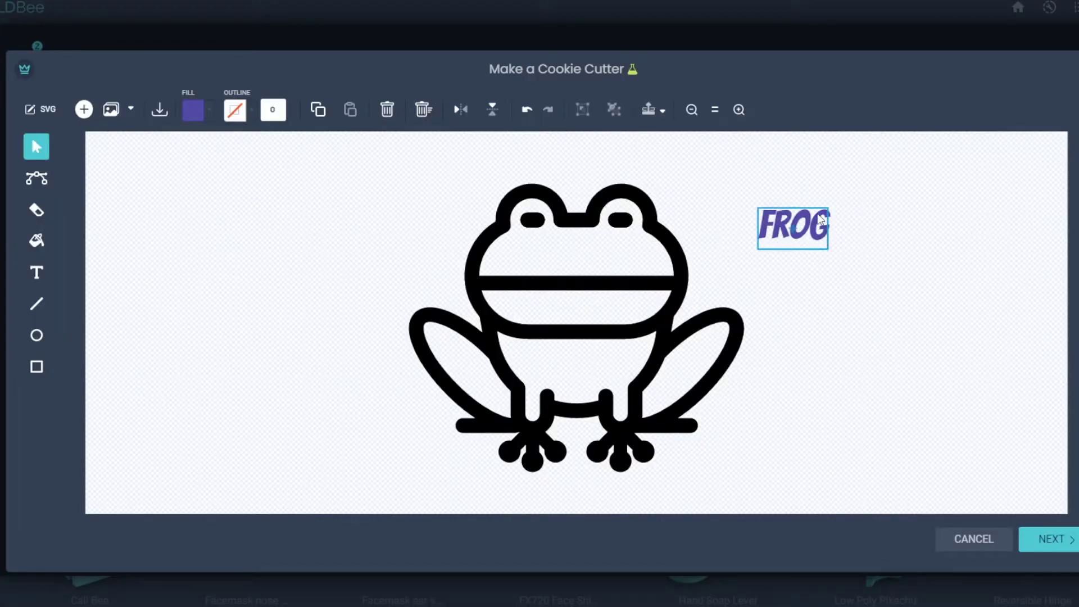
# - Enlarge the FROG lettering and regenerate the frog cookie cutter at 45.87 × 26.45 × 6.00 mm
pyautogui.moveTo(828, 247); pyautogui.dragTo(962, 335)
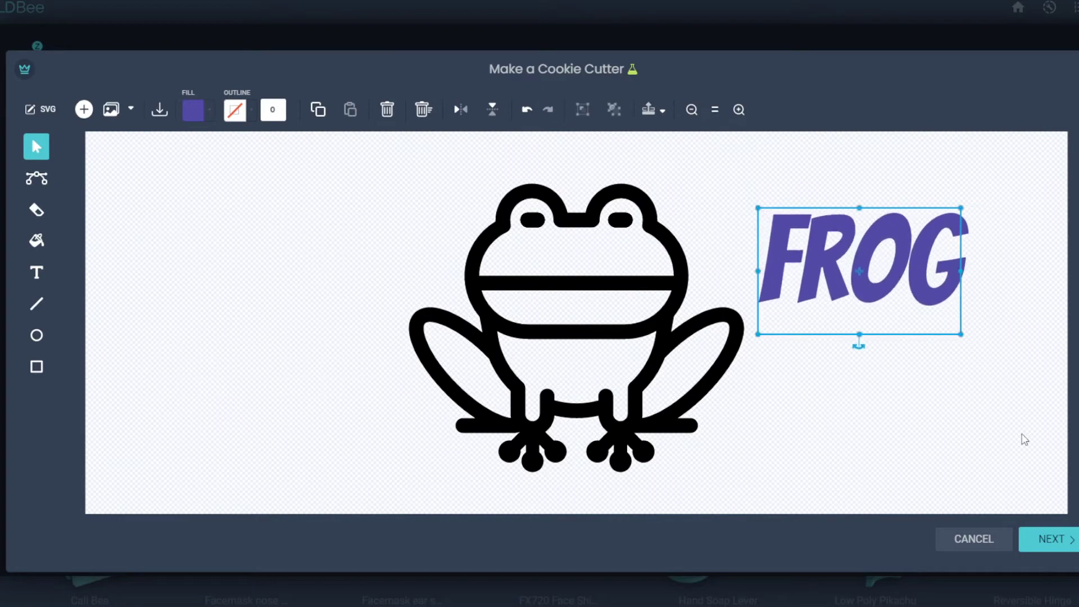
pyautogui.click(1067, 542)
pyautogui.click(1048, 542)
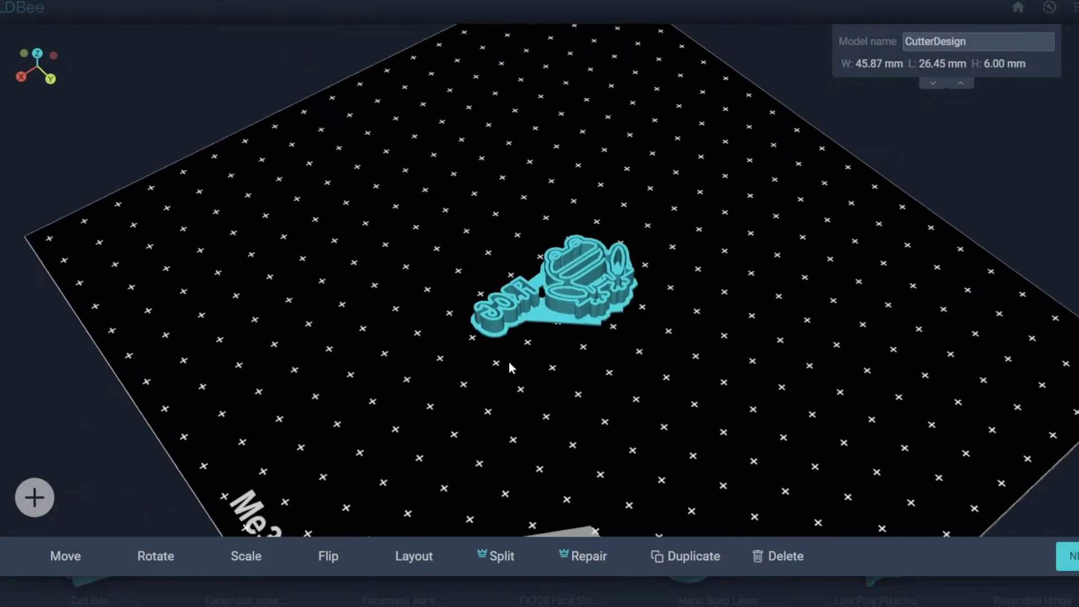
# - Reposition the frog cutter on the build plate and view it from a more top-down angle
pyautogui.moveTo(340, 428); pyautogui.dragTo(247, 436)
pyautogui.moveTo(551, 366); pyautogui.dragTo(591, 370)
pyautogui.moveTo(519, 346); pyautogui.dragTo(824, 212)
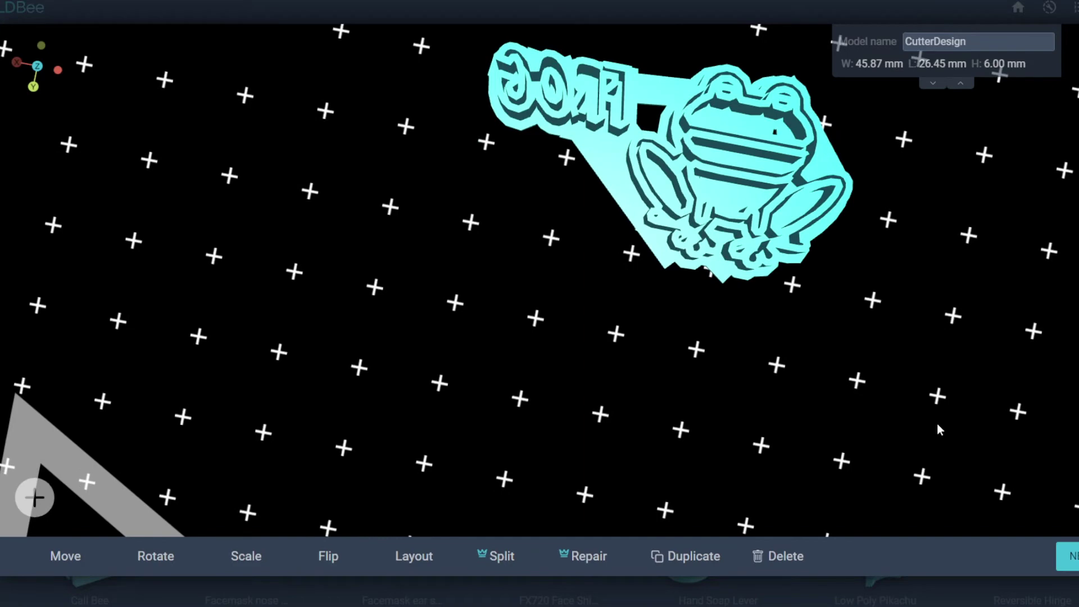
pyautogui.moveTo(725, 291); pyautogui.dragTo(419, 289)
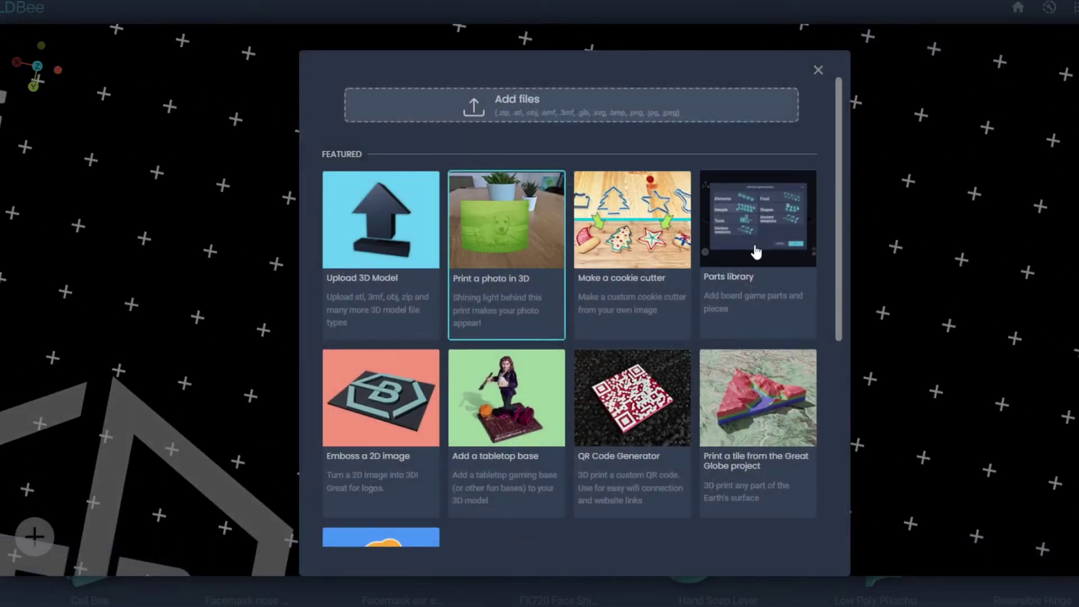
# - Add the Crate piece from the Tools parts set, then start the Emboss a 2D image editor
pyautogui.click(756, 248)
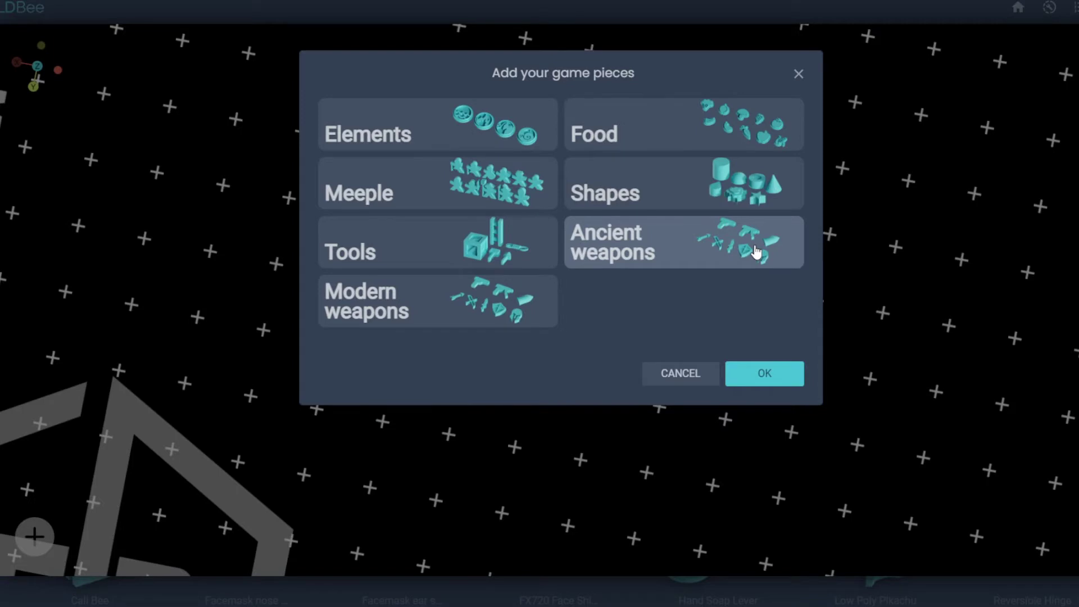
pyautogui.click(463, 248)
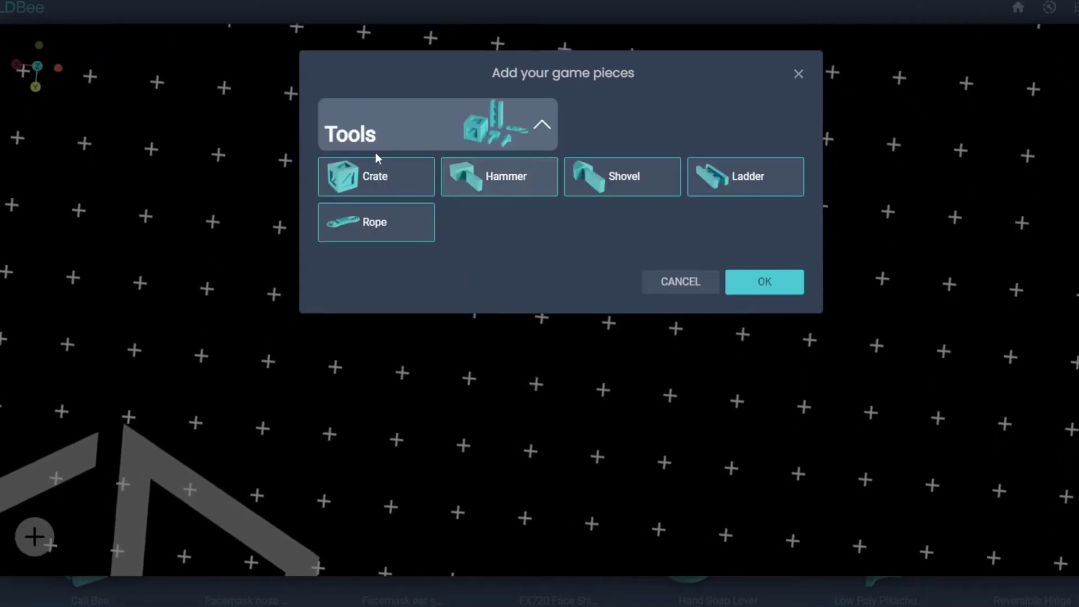
pyautogui.click(362, 185)
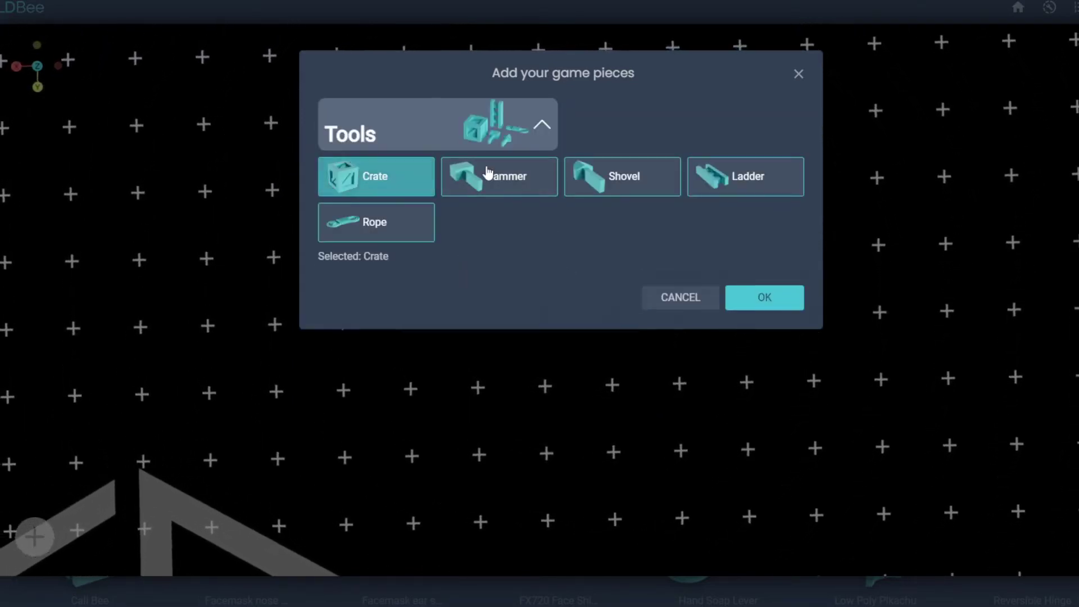
pyautogui.click(765, 298)
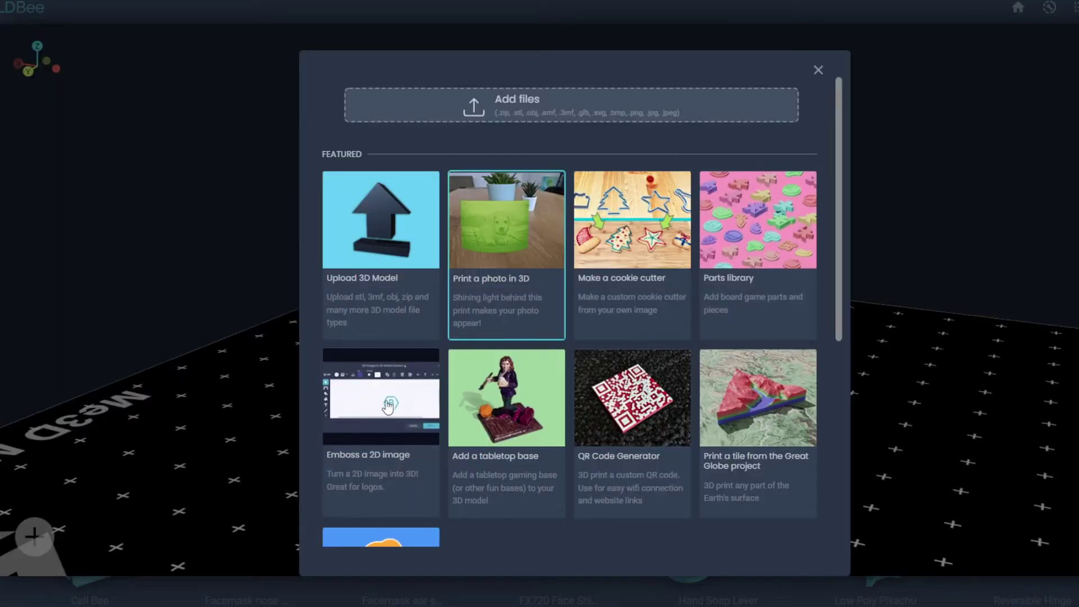
pyautogui.scroll(-5, 383, 170)
pyautogui.click(383, 171)
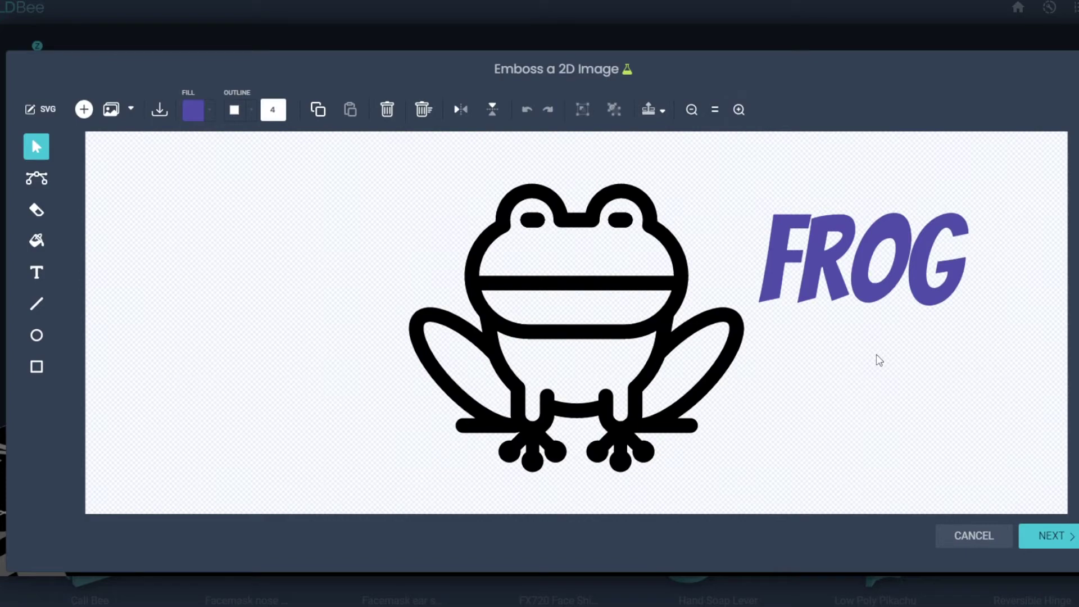
# - Emboss the frog and FROG drawing into a 100 × 52 × 3 mm model, inspect it, then delete it
pyautogui.click(1049, 534)
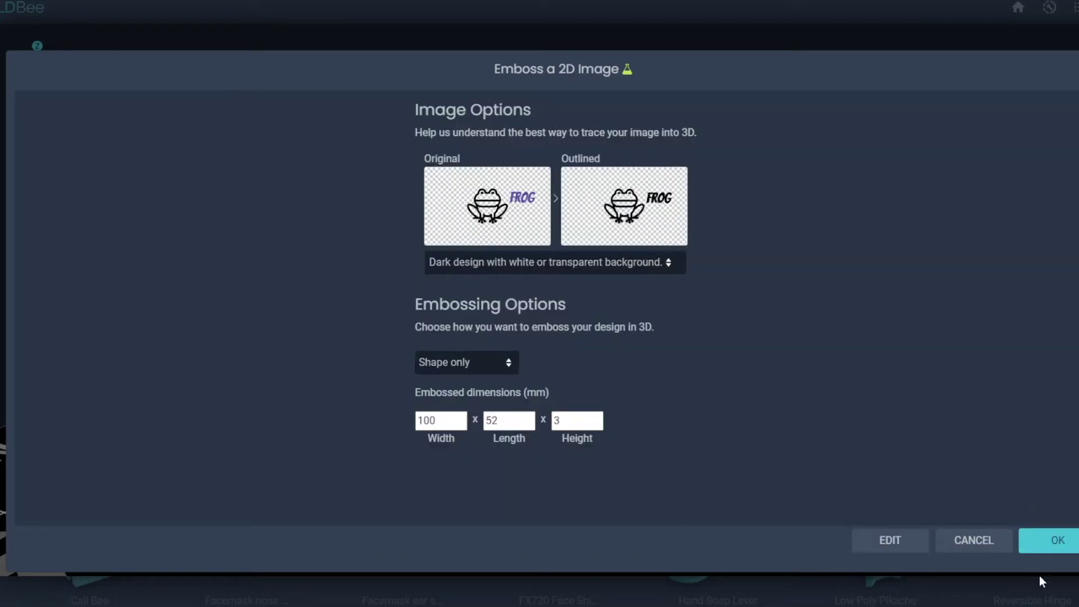
pyautogui.click(1075, 548)
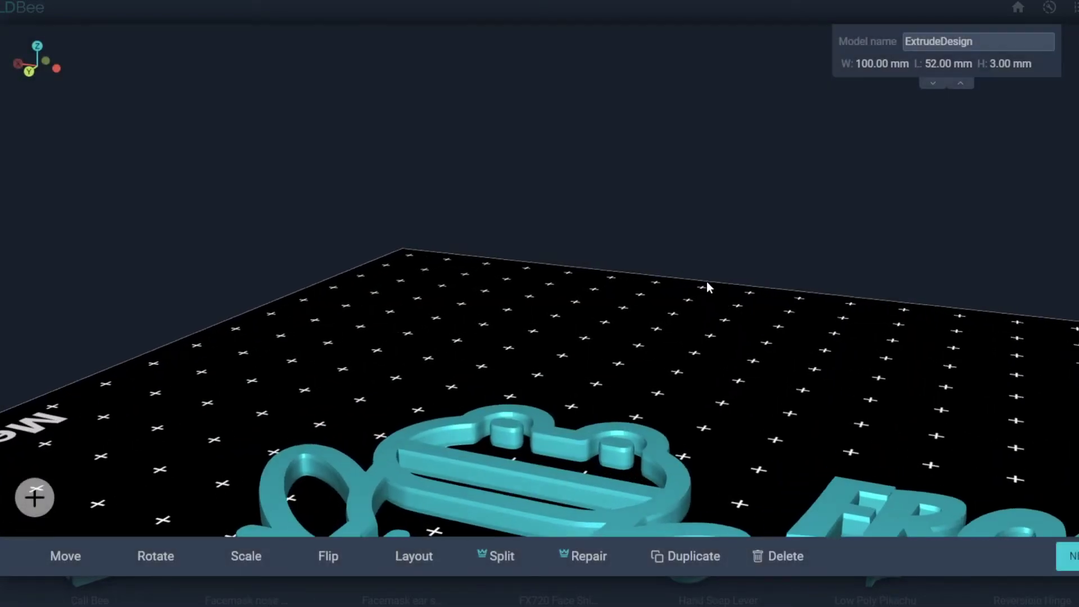
pyautogui.moveTo(761, 392); pyautogui.dragTo(539, 281)
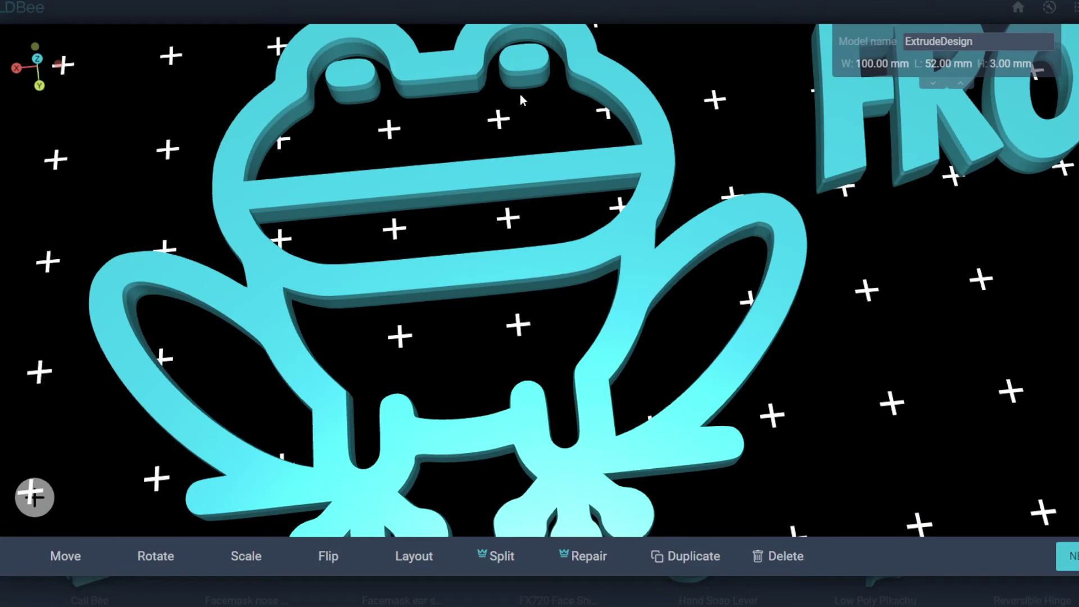
pyautogui.moveTo(522, 100); pyautogui.dragTo(485, 275)
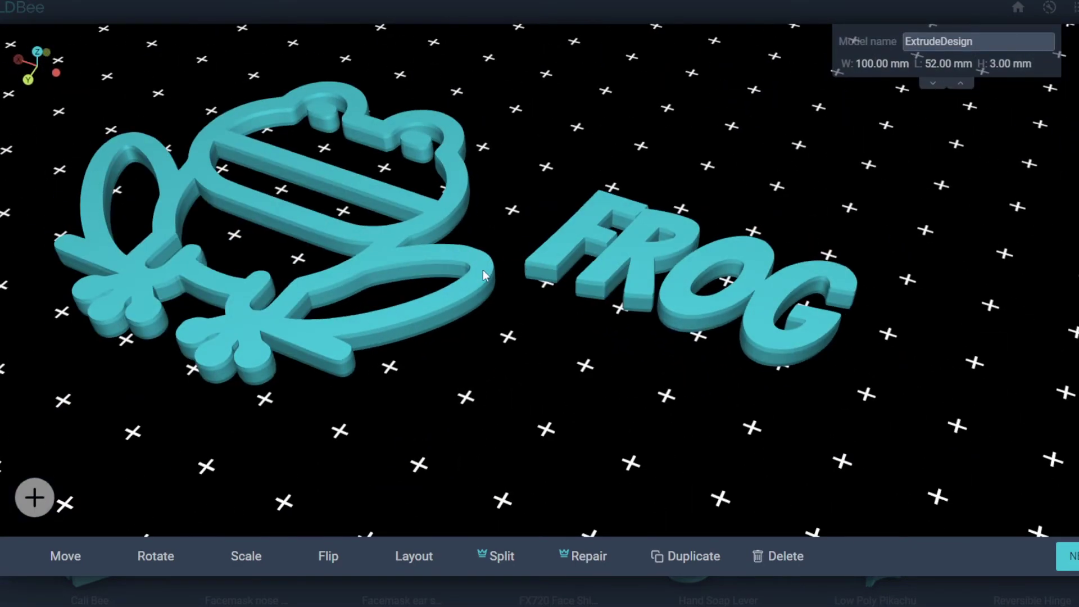
pyautogui.click(807, 557)
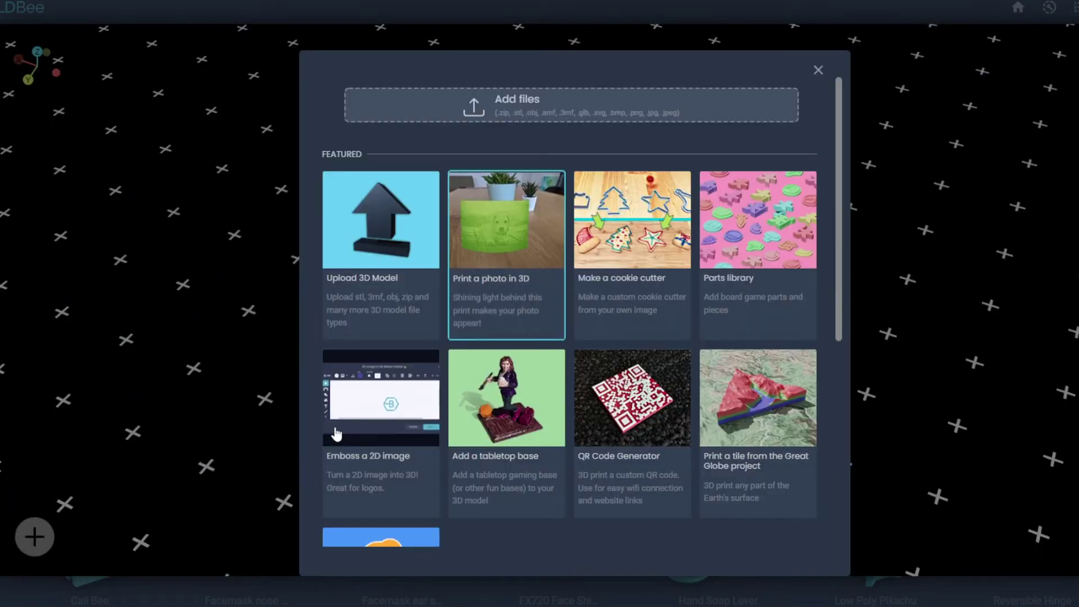
# - Add the muscular Strong base figure on a tabletop base and orbit around it
pyautogui.click(510, 388)
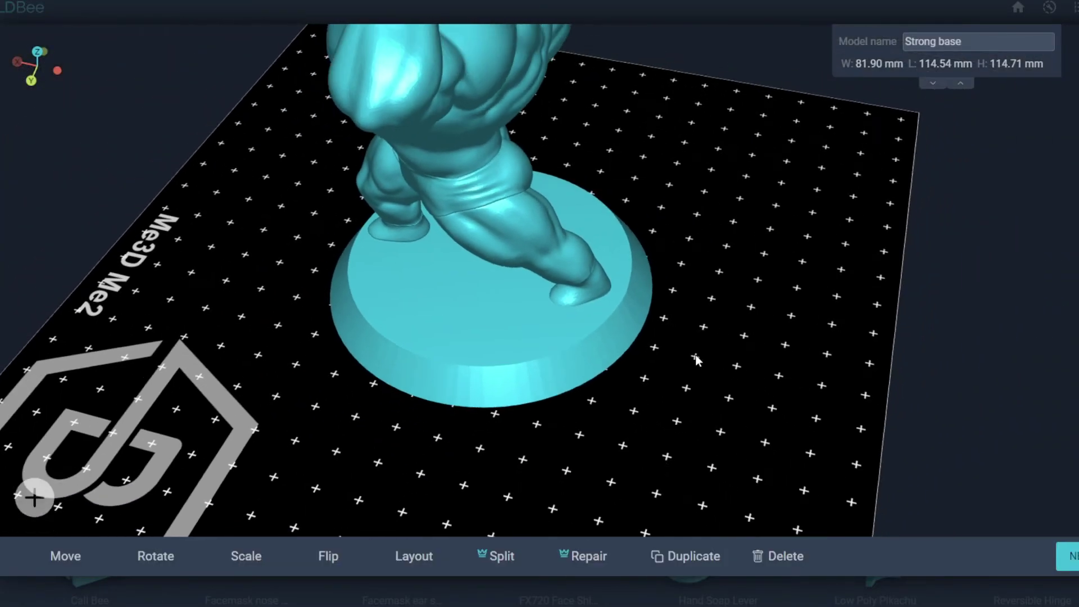
pyautogui.moveTo(685, 302); pyautogui.dragTo(894, 451)
pyautogui.scroll(3, 628, 311)
pyautogui.moveTo(628, 310); pyautogui.dragTo(571, 373)
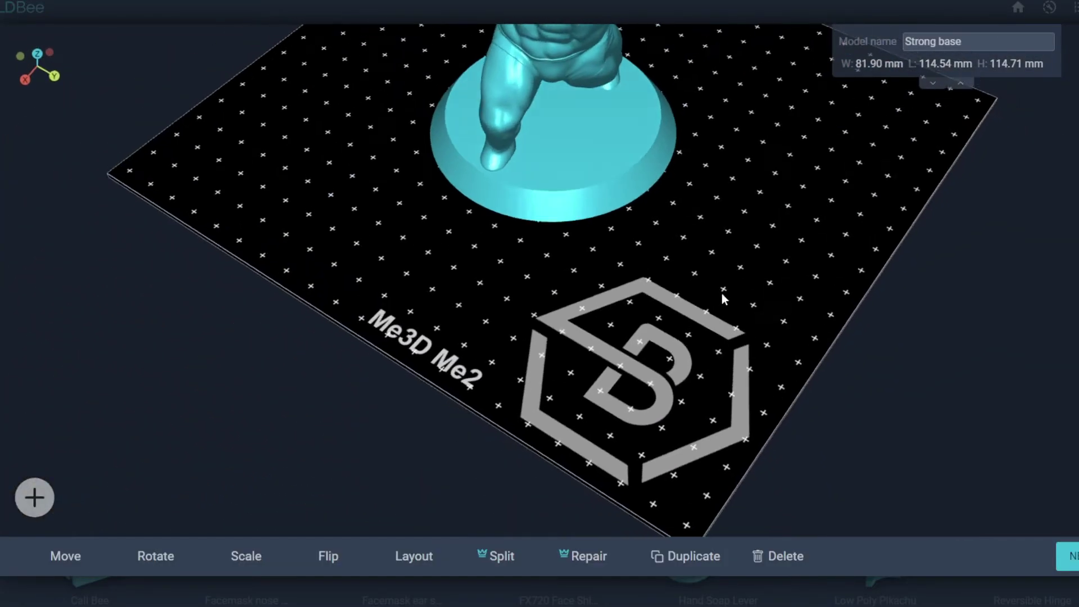
pyautogui.scroll(-3, 571, 372)
pyautogui.scroll(-3, 571, 372)
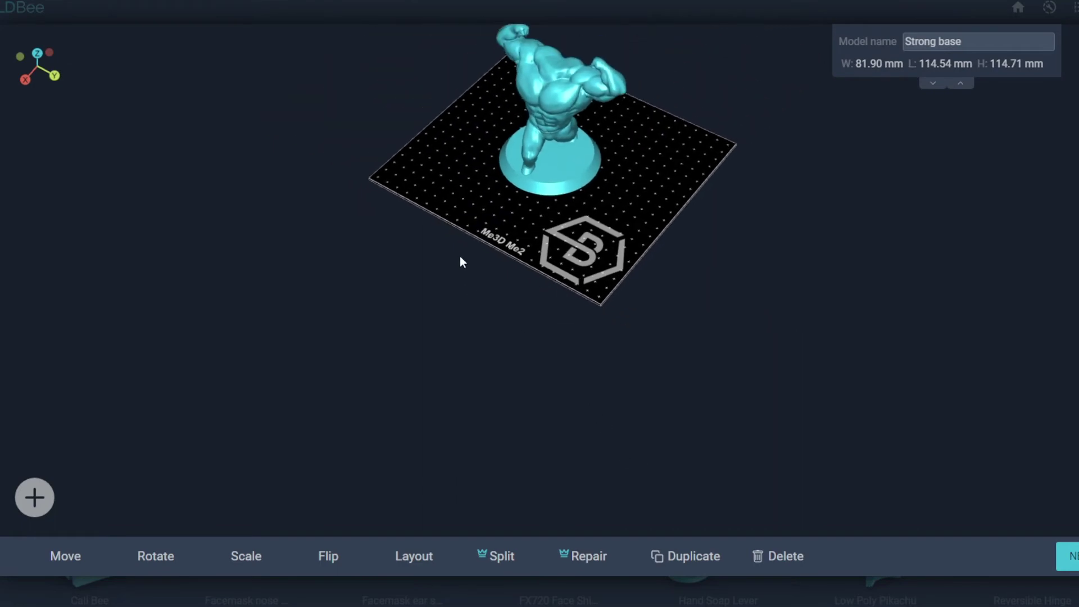
# - Look over the flexing figure from lower, closer angles, then delete it from the plate
pyautogui.moveTo(460, 256)
pyautogui.mouseDown()
pyautogui.moveTo(415, 34)
pyautogui.moveTo(507, 117)
pyautogui.moveTo(433, 44)
pyautogui.moveTo(441, 264)
pyautogui.mouseUp()
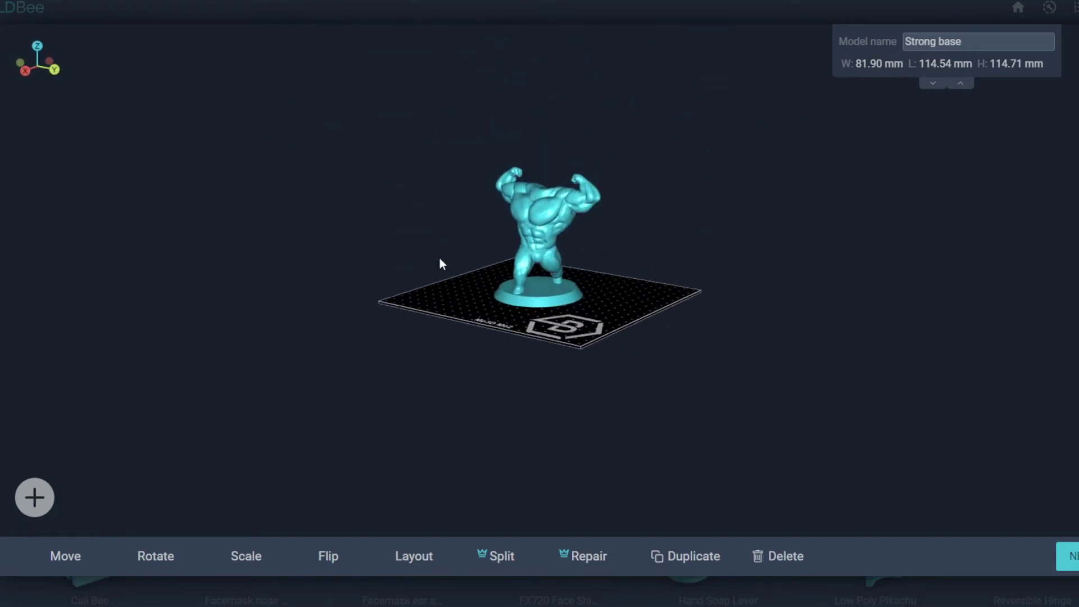
pyautogui.scroll(5, 441, 264)
pyautogui.scroll(-2, 365, 190)
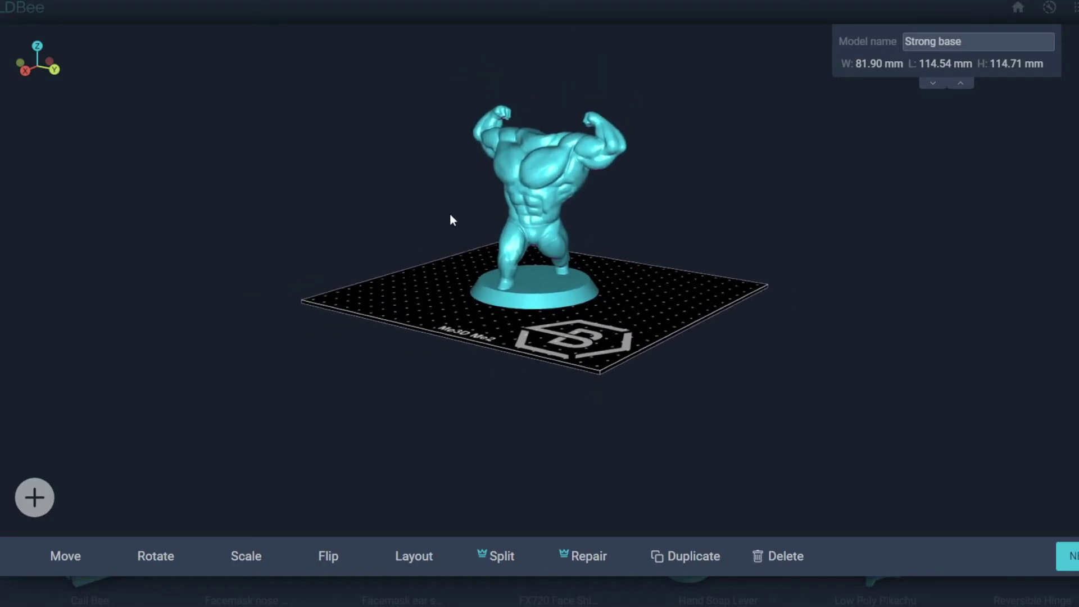
pyautogui.scroll(4, 399, 193)
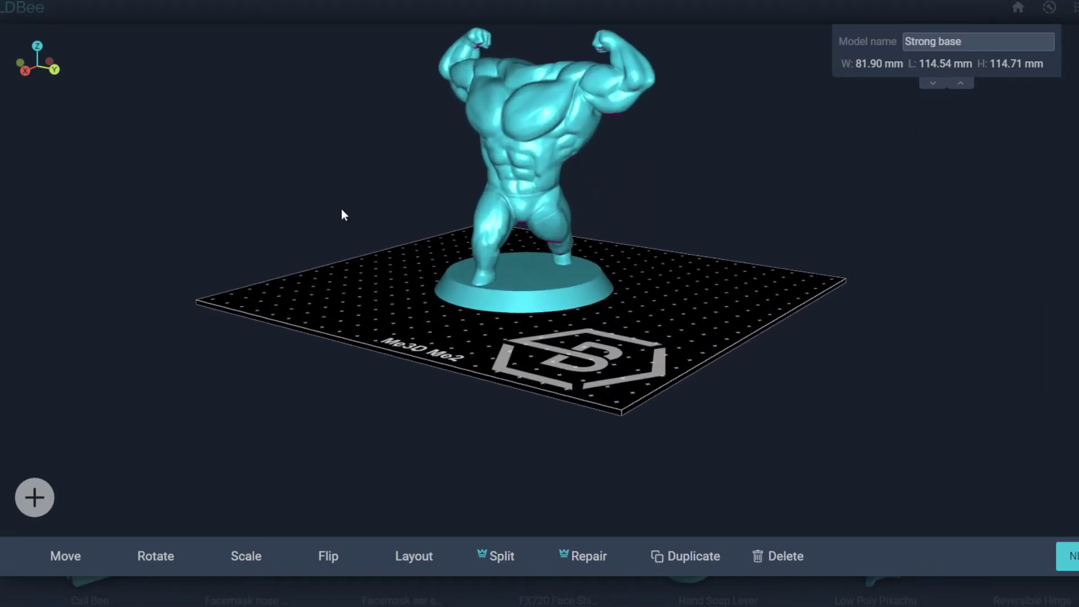
pyautogui.moveTo(342, 214); pyautogui.dragTo(490, 328)
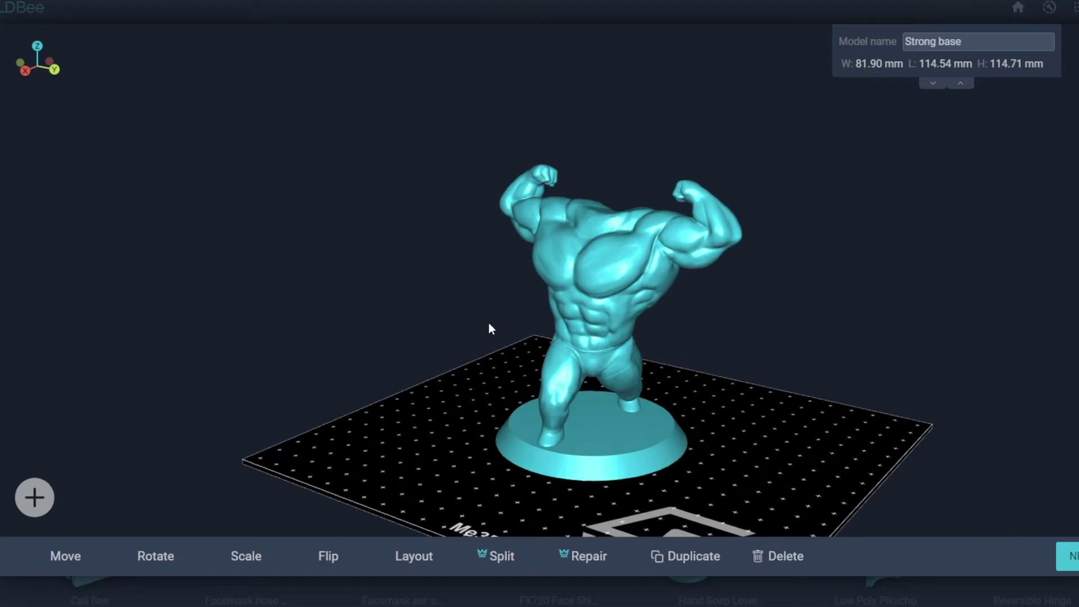
pyautogui.click(788, 556)
pyautogui.click(30, 535)
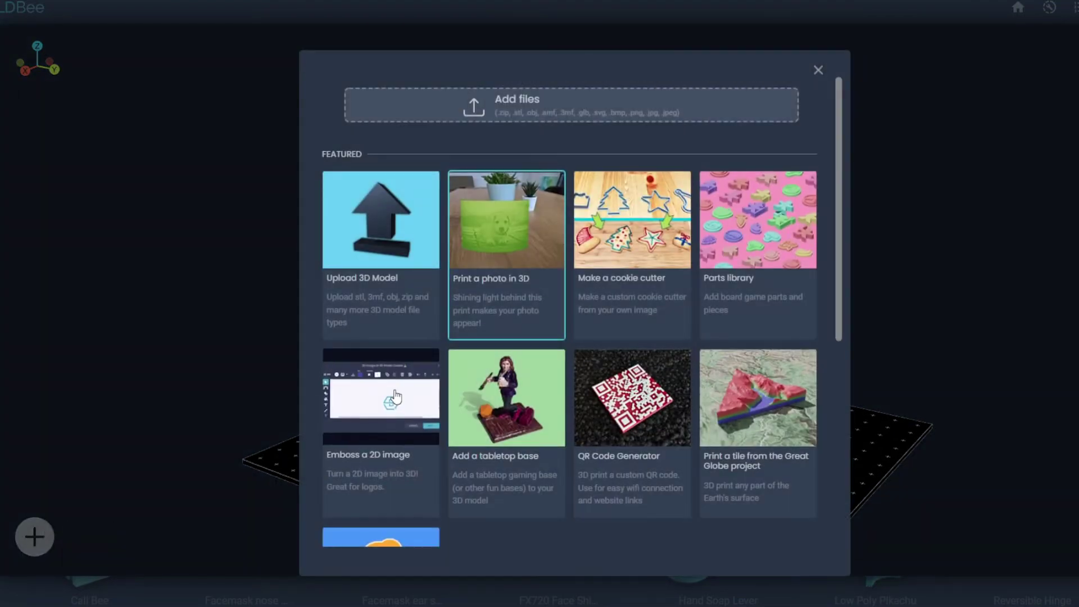
pyautogui.click(631, 409)
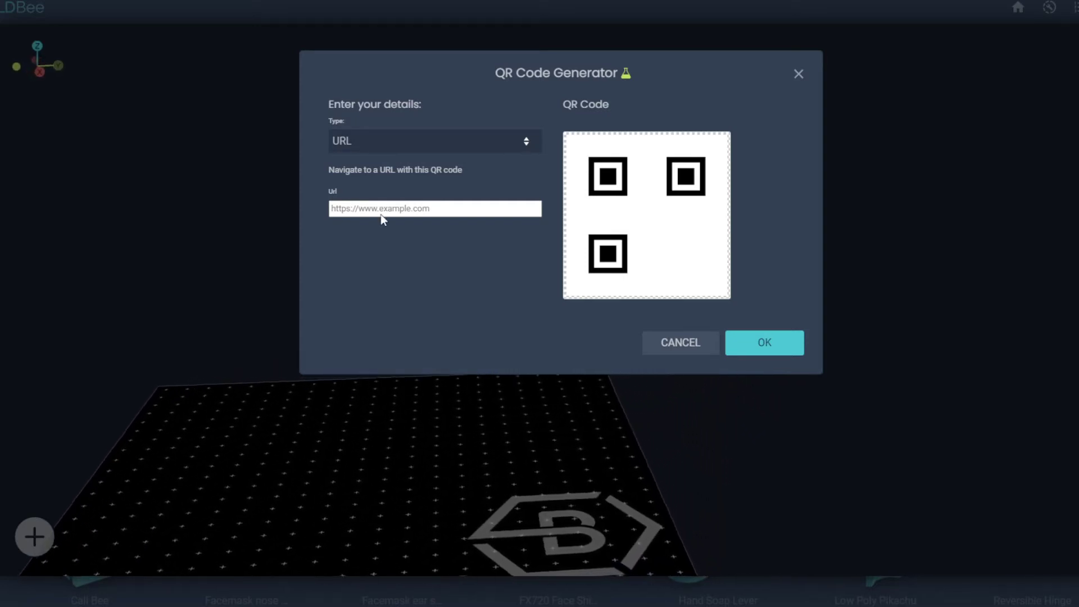
pyautogui.click(432, 210)
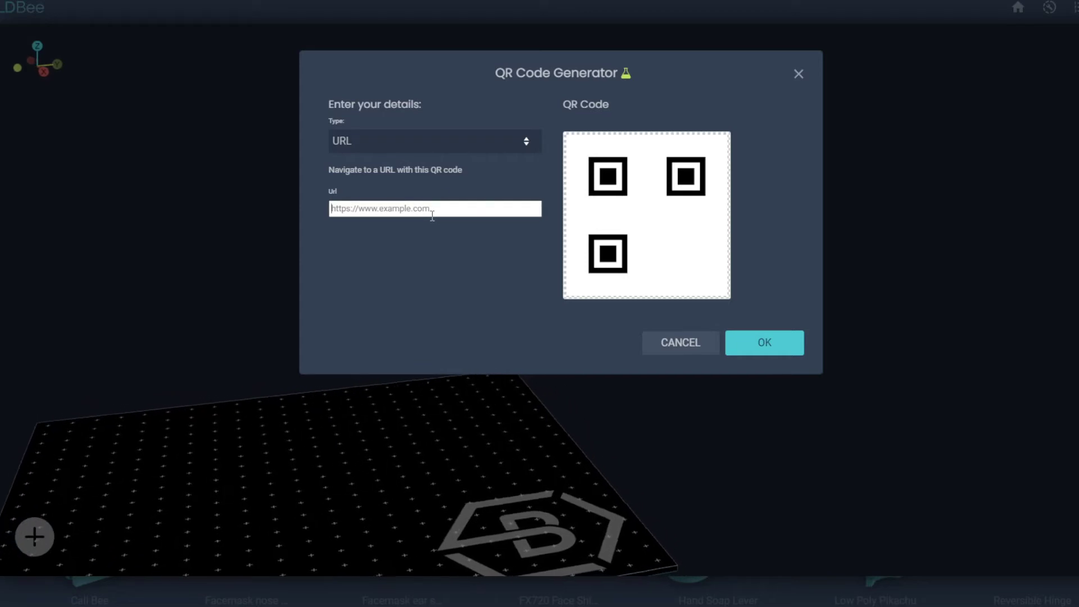
pyautogui.write('www.revxscustoms.com')
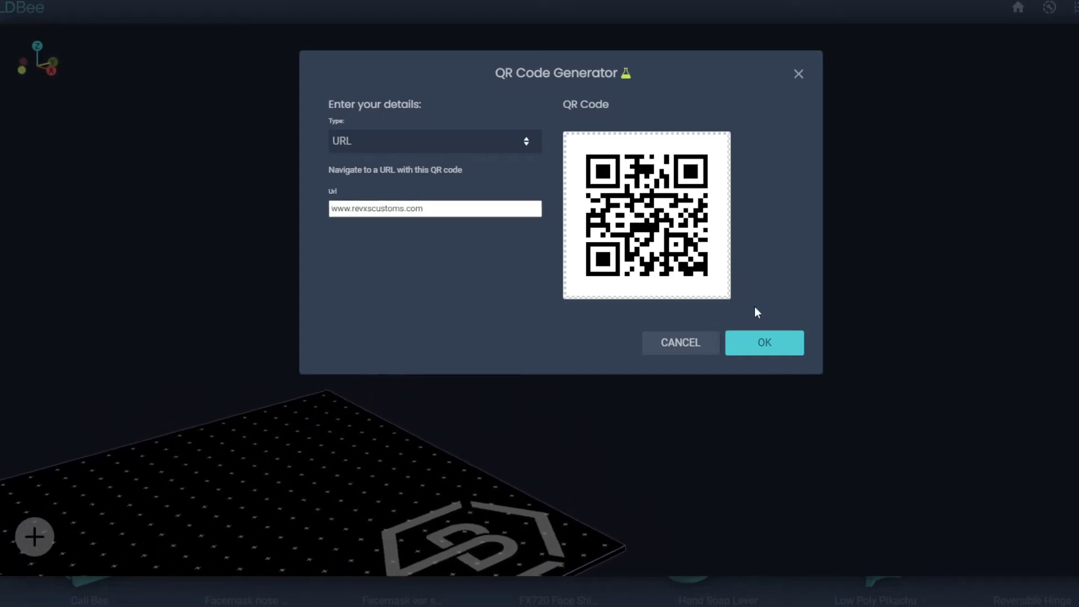
pyautogui.click(766, 341)
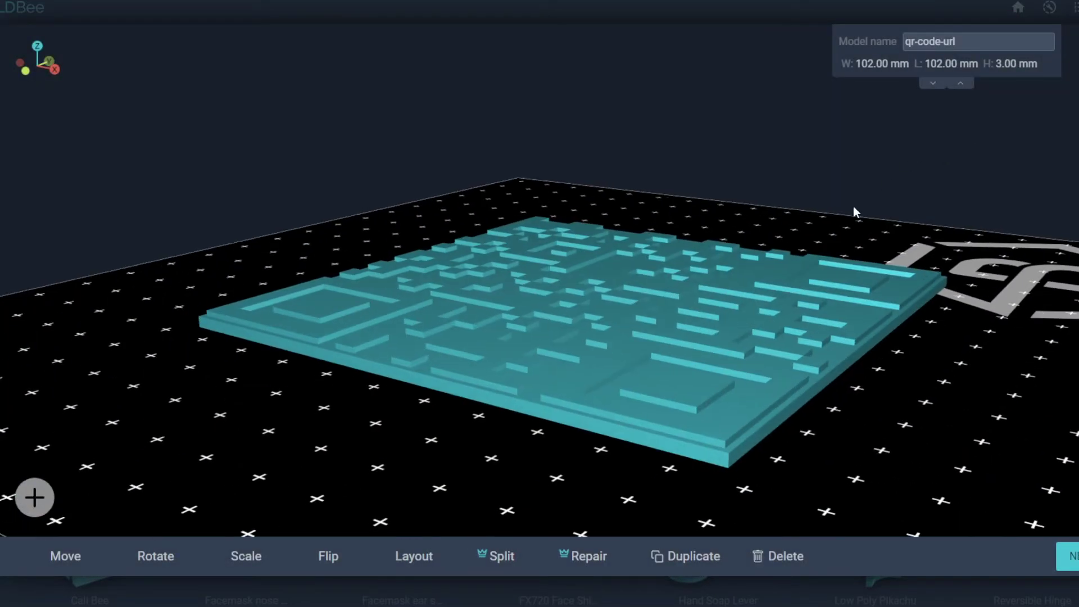
pyautogui.moveTo(853, 206); pyautogui.dragTo(240, 340)
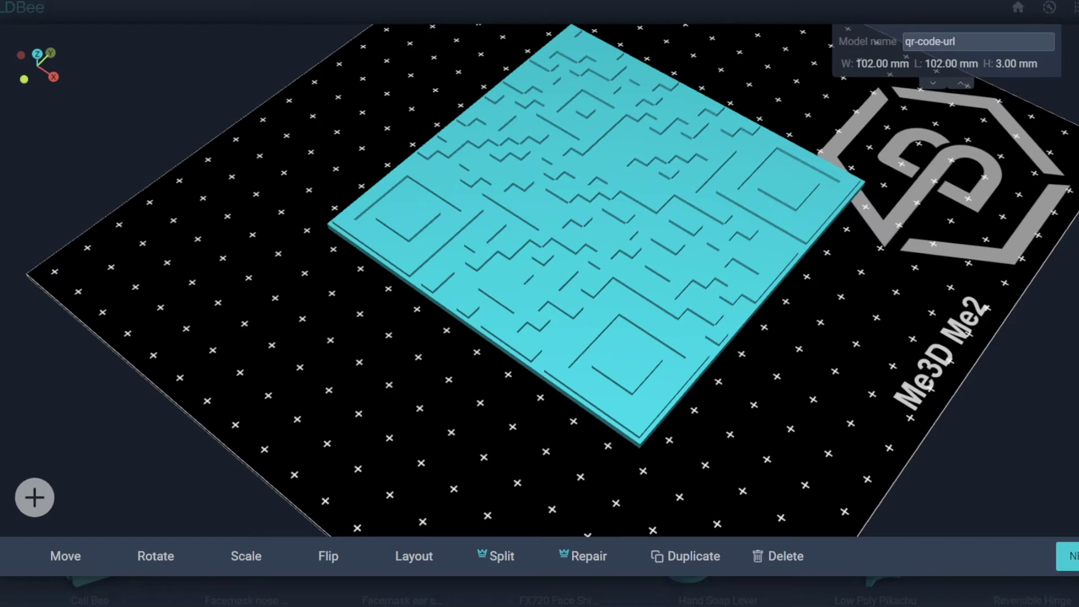
pyautogui.click(782, 557)
# - Bring up the Great Globe tile builder from the featured tools
pyautogui.click(47, 546)
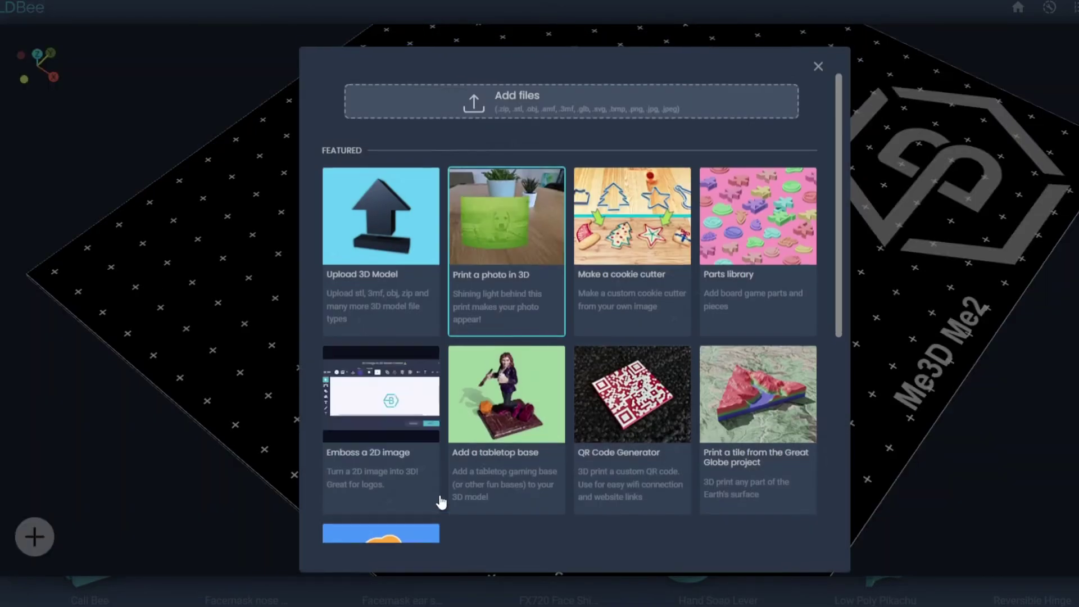
pyautogui.scroll(-4, 761, 444)
pyautogui.scroll(1, 787, 297)
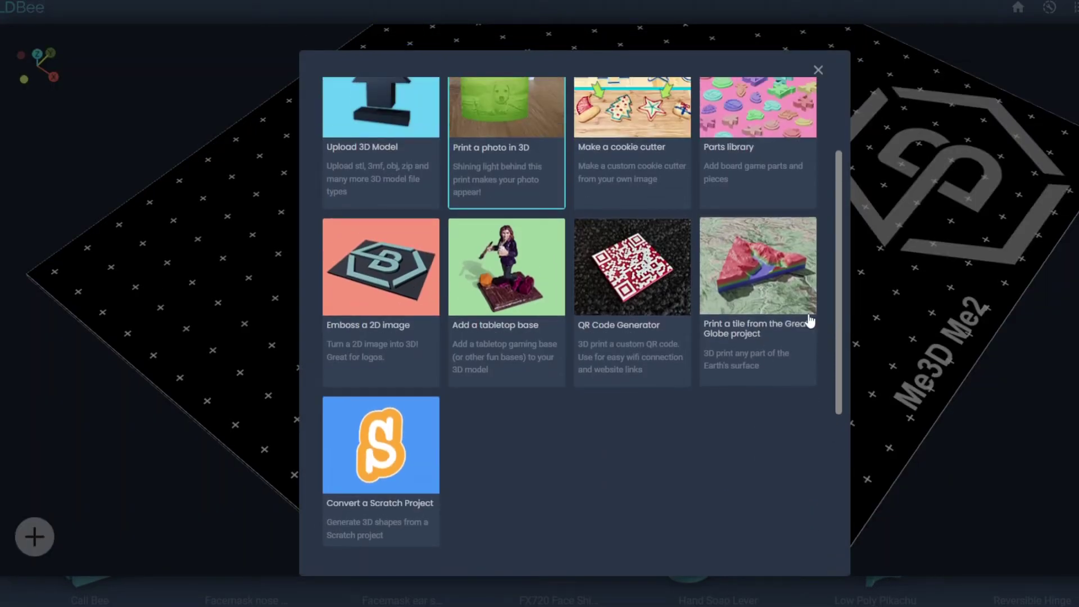
pyautogui.click(767, 272)
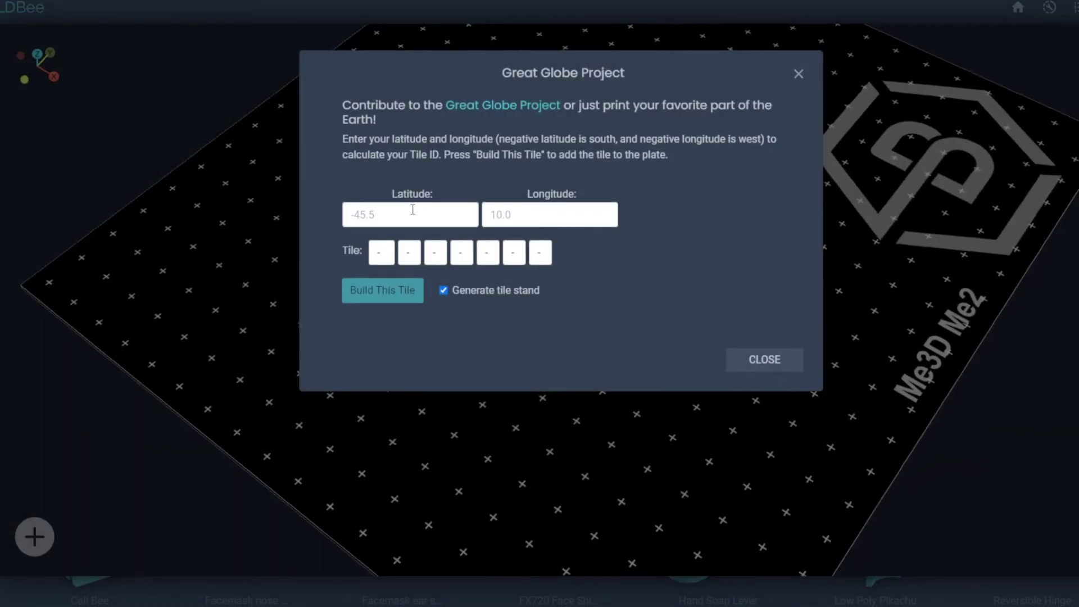
# - Build tile T667989 at latitude -45.5, longitude 10.0 without a tile stand
pyautogui.click(444, 220)
pyautogui.write('-45.5')
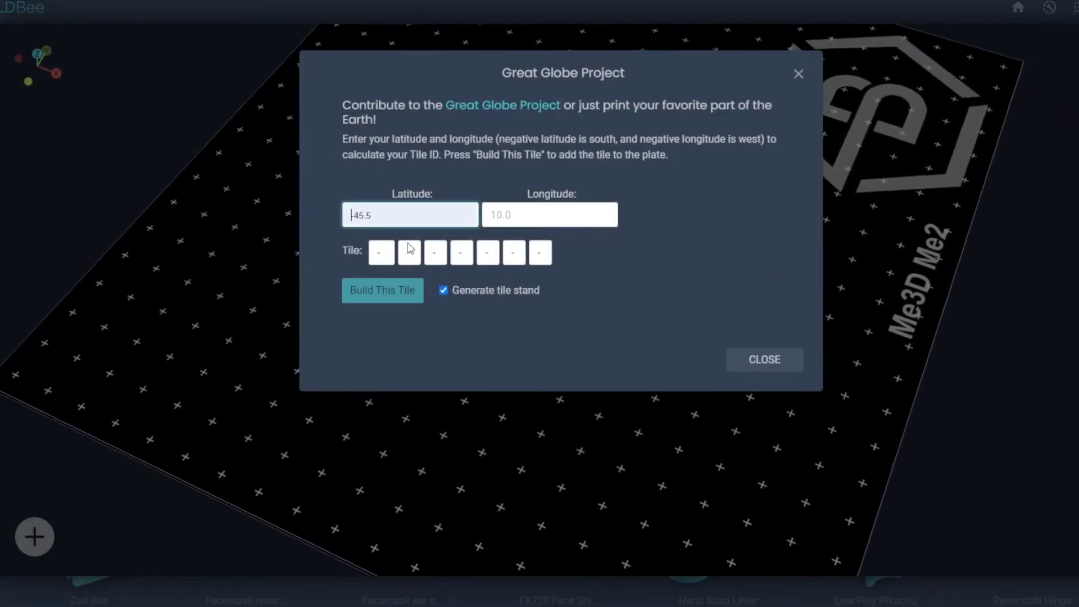
pyautogui.click(577, 214)
pyautogui.write('10.0')
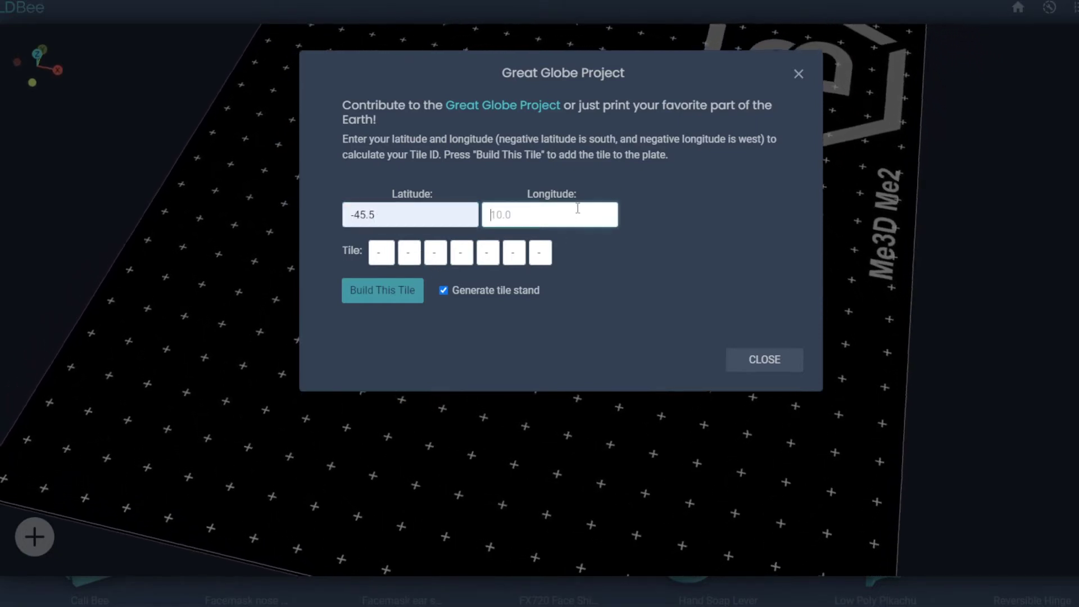
pyautogui.click(444, 290)
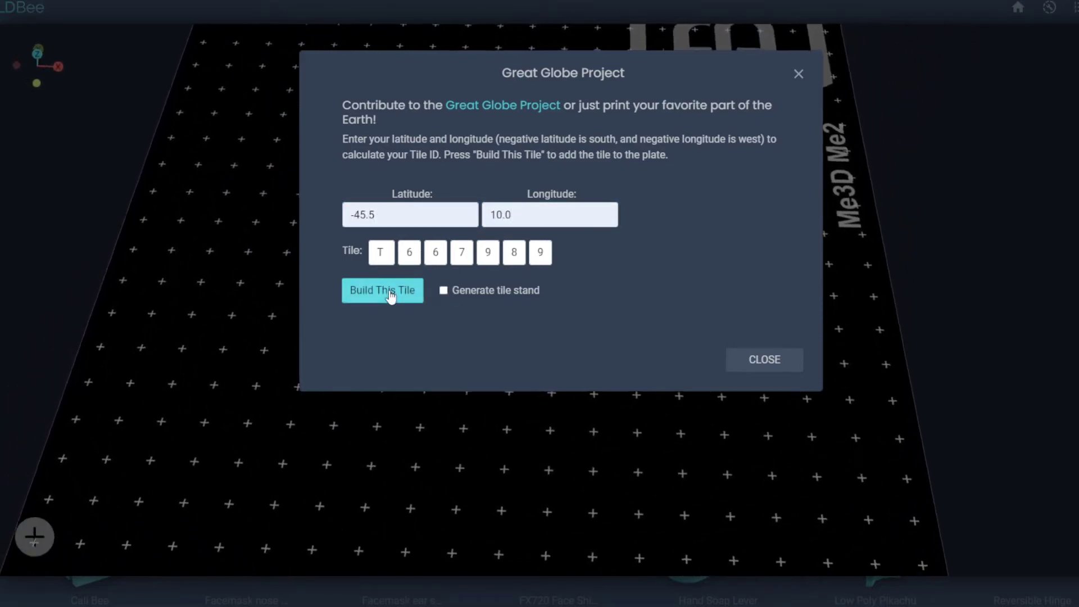
pyautogui.click(382, 290)
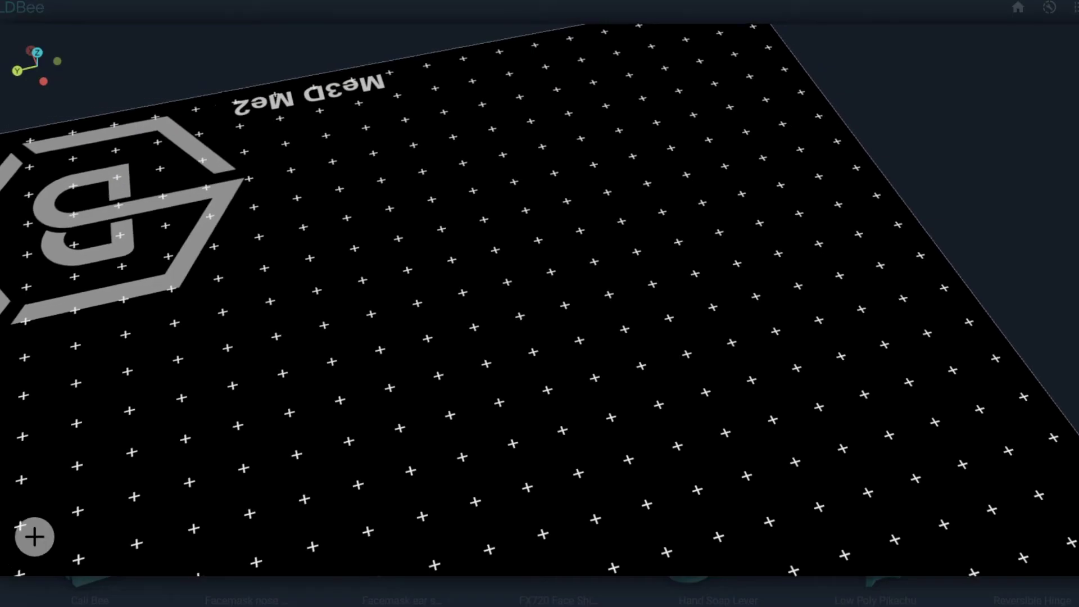
# - Start a print of the featured Low Poly Pikachu on the Tevo Torando printer
pyautogui.click(1016, 8)
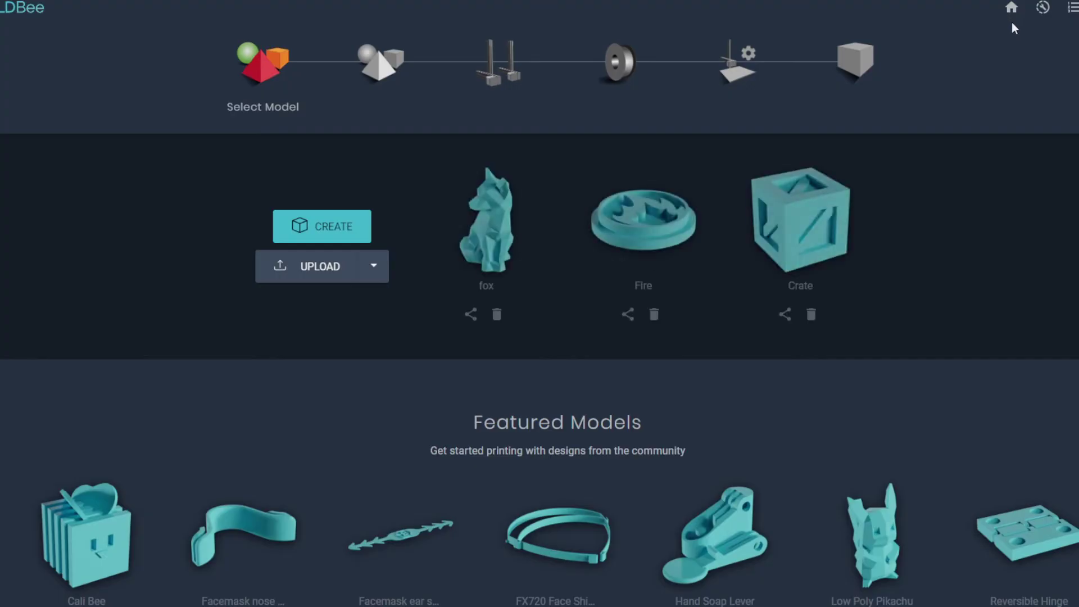
pyautogui.click(1015, 13)
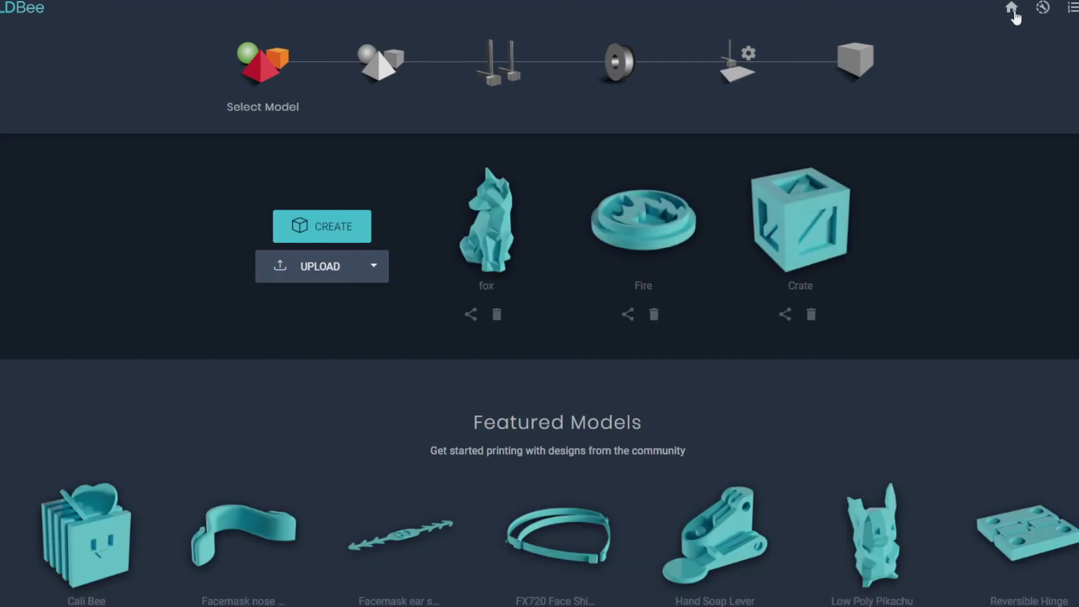
pyautogui.scroll(-3, 618, 224)
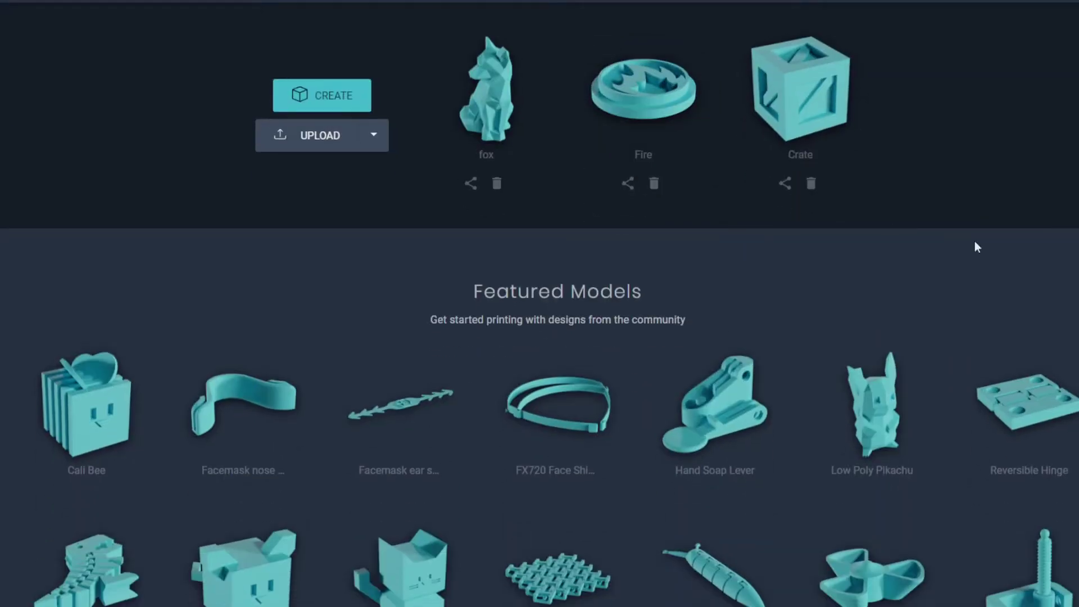
pyautogui.click(877, 424)
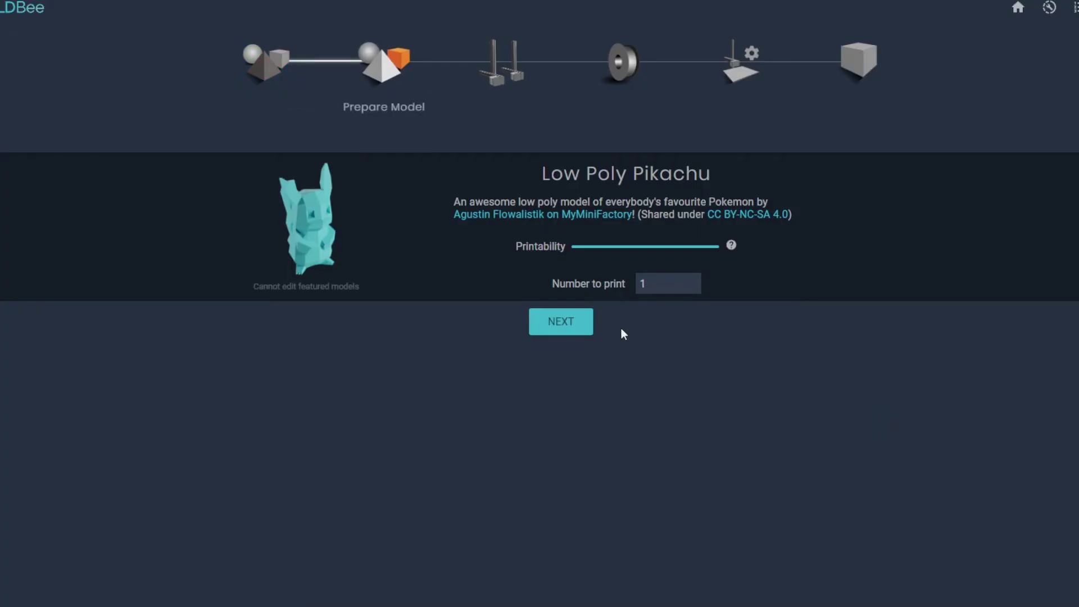
pyautogui.click(555, 320)
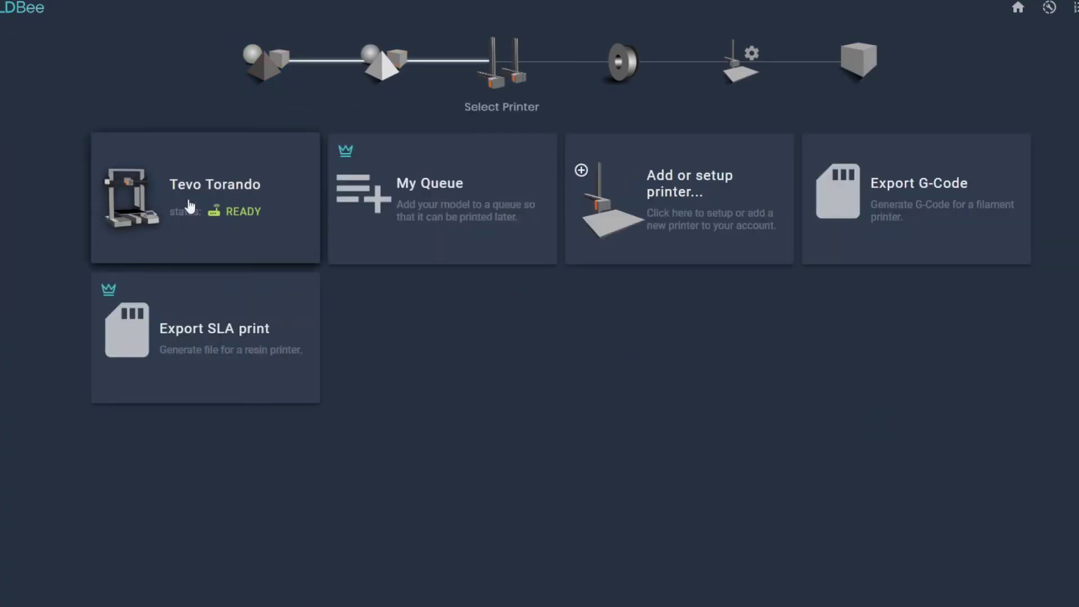
pyautogui.click(190, 206)
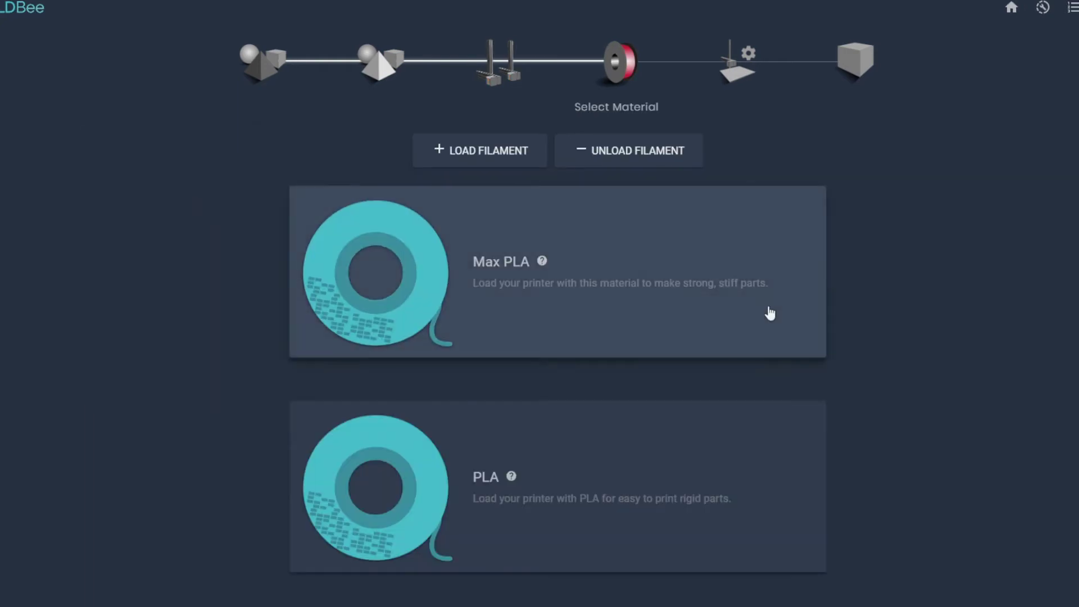
# - Choose PLA filament and the All Purpose preset, then accept the tweaks to reach printing
pyautogui.scroll(-2, 531, 258)
pyautogui.scroll(-4, 528, 439)
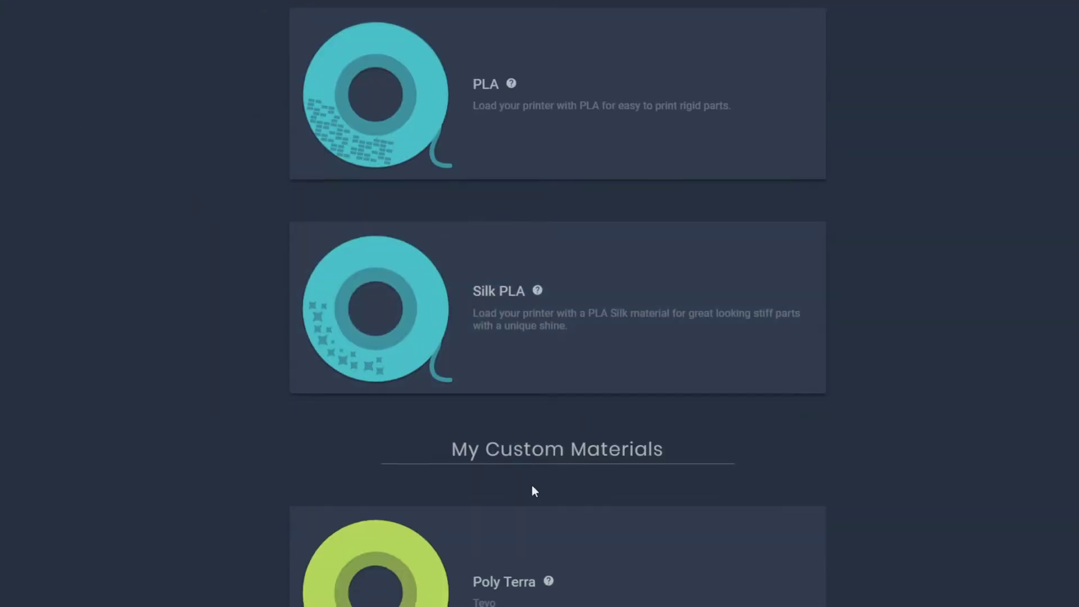
pyautogui.scroll(5, 537, 337)
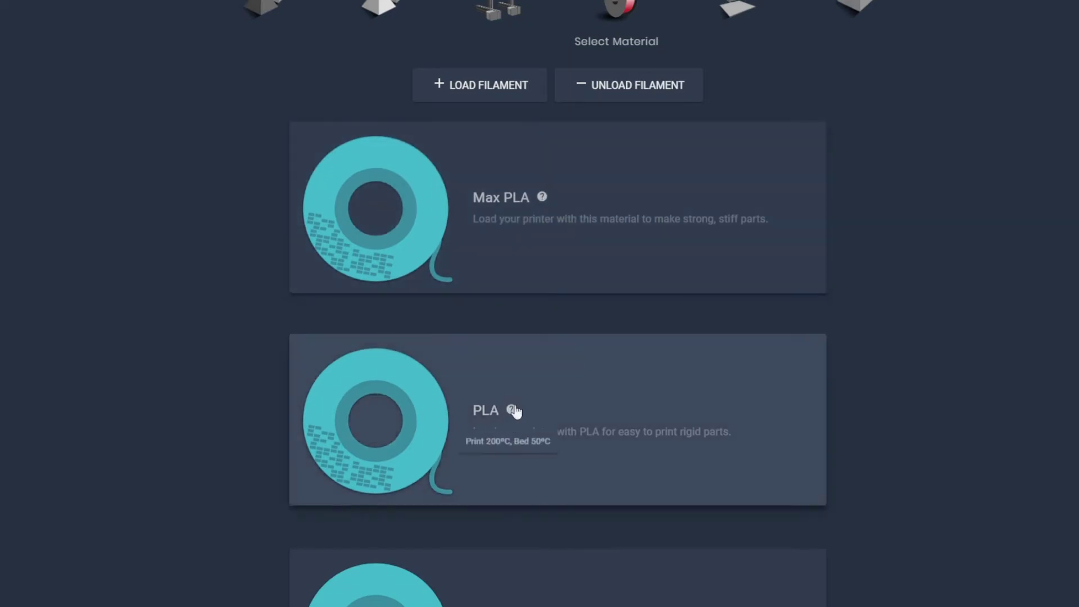
pyautogui.scroll(-1, 595, 393)
pyautogui.click(663, 352)
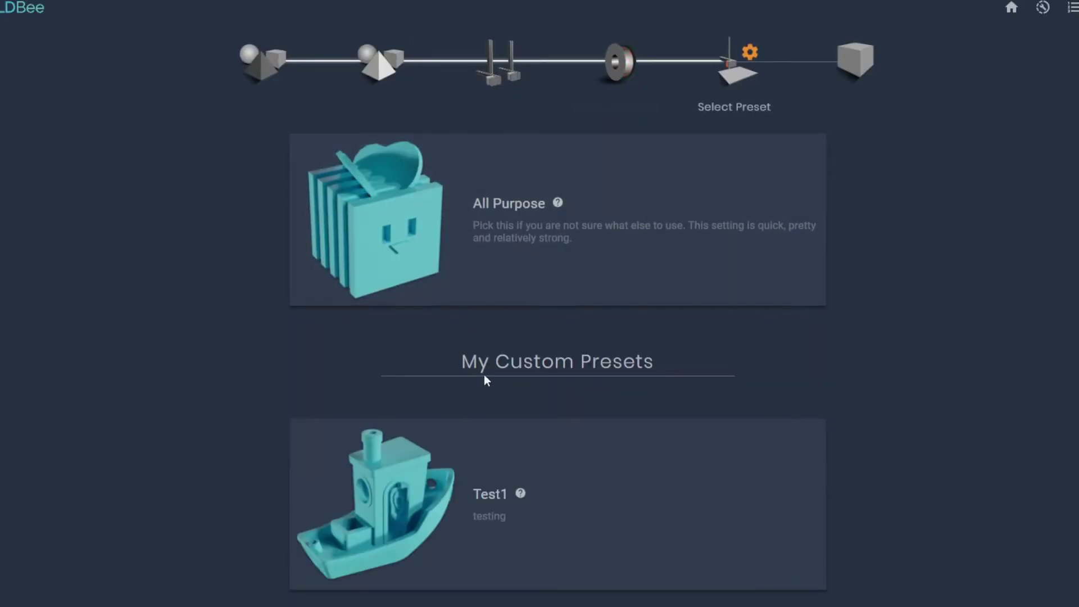
pyautogui.scroll(-1, 530, 281)
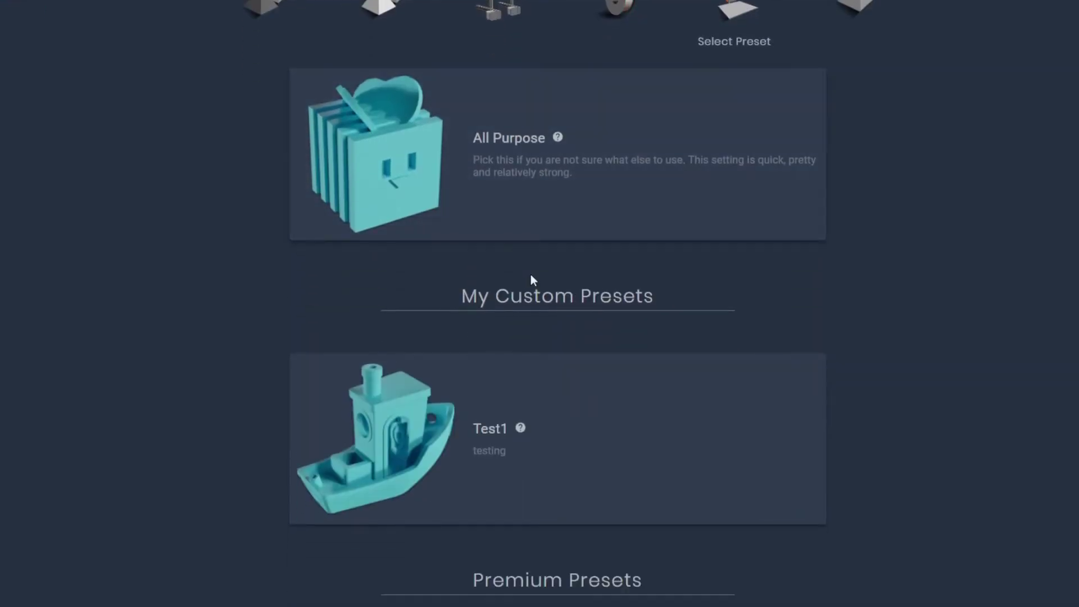
pyautogui.scroll(-1, 586, 423)
pyautogui.scroll(2, 481, 284)
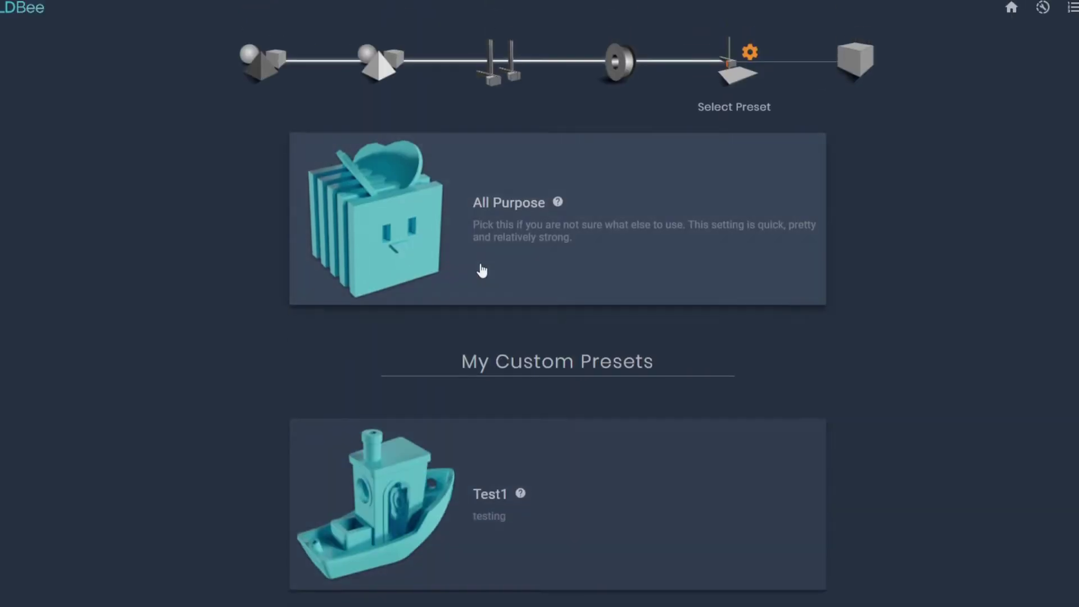
pyautogui.click(482, 271)
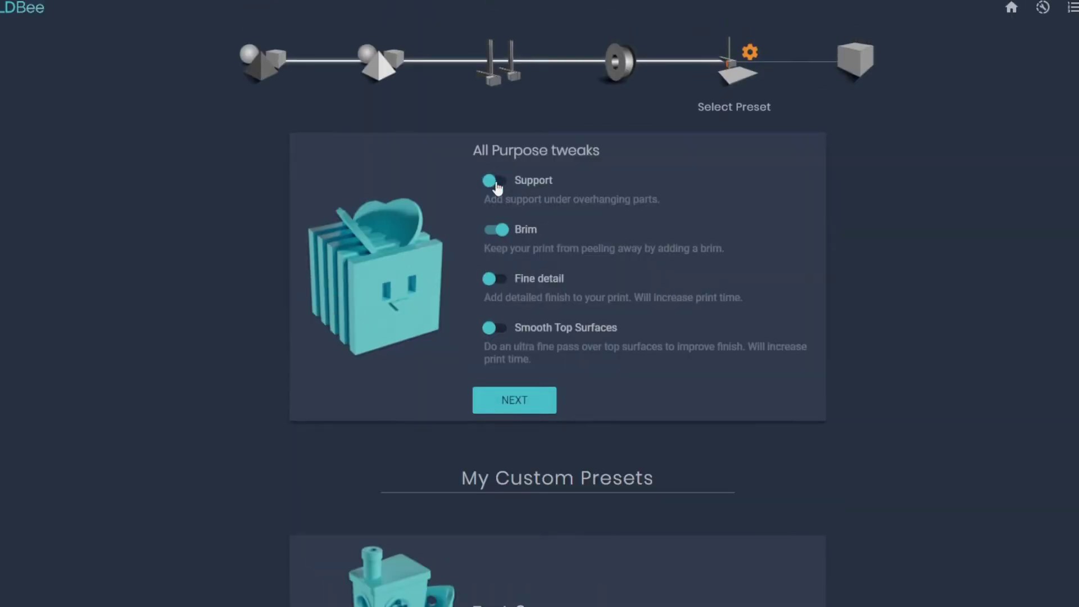
pyautogui.click(514, 399)
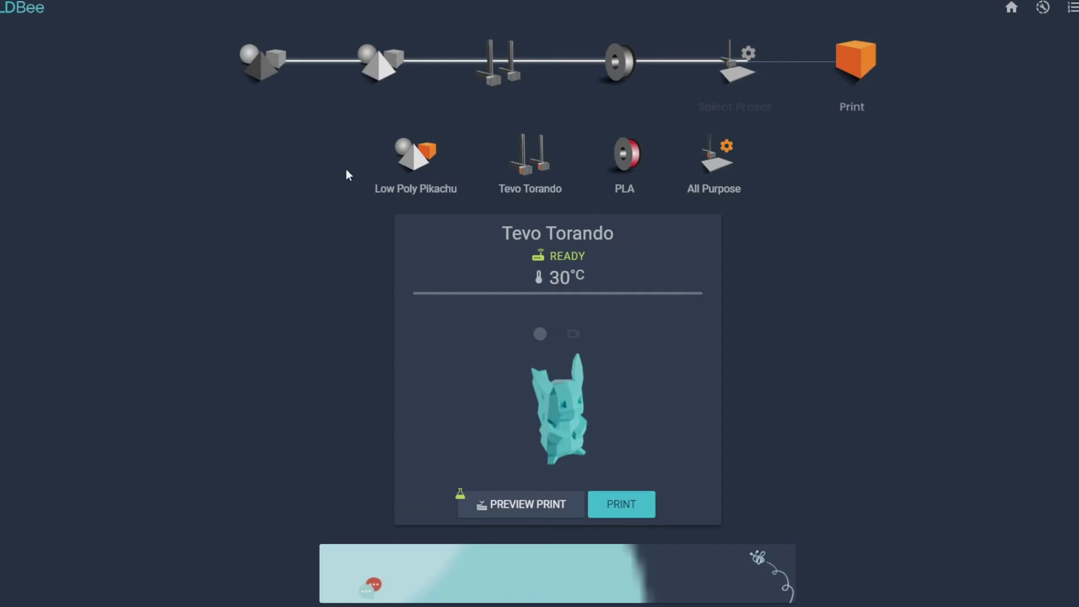
pyautogui.scroll(-1, 446, 413)
# - Slice the Pikachu (53 min 31 s, 2.74 m filament) and confirm the bed is clear to print
pyautogui.click(539, 467)
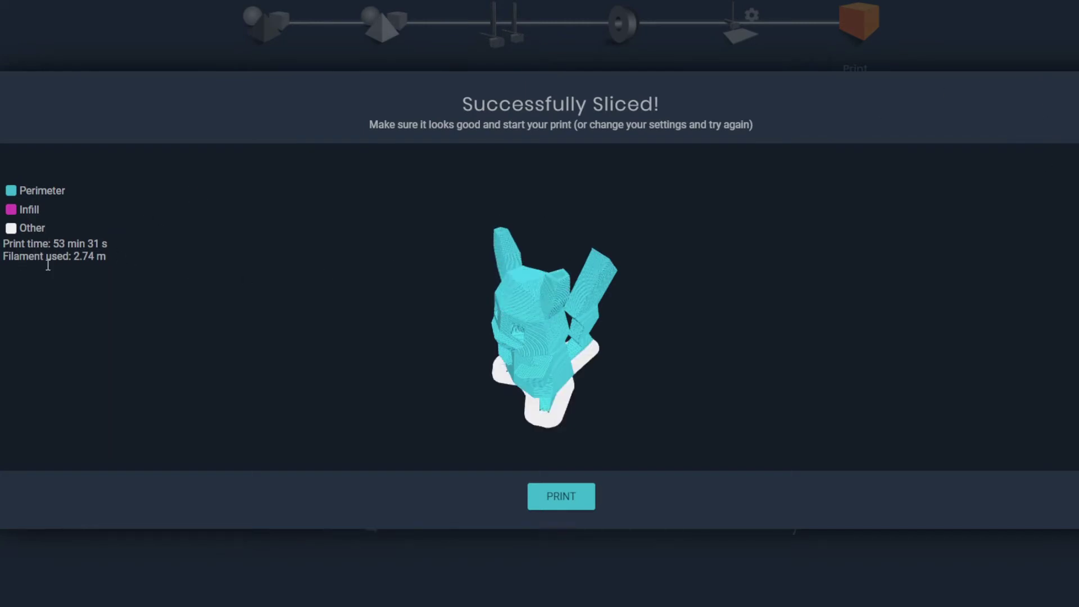
pyautogui.click(562, 496)
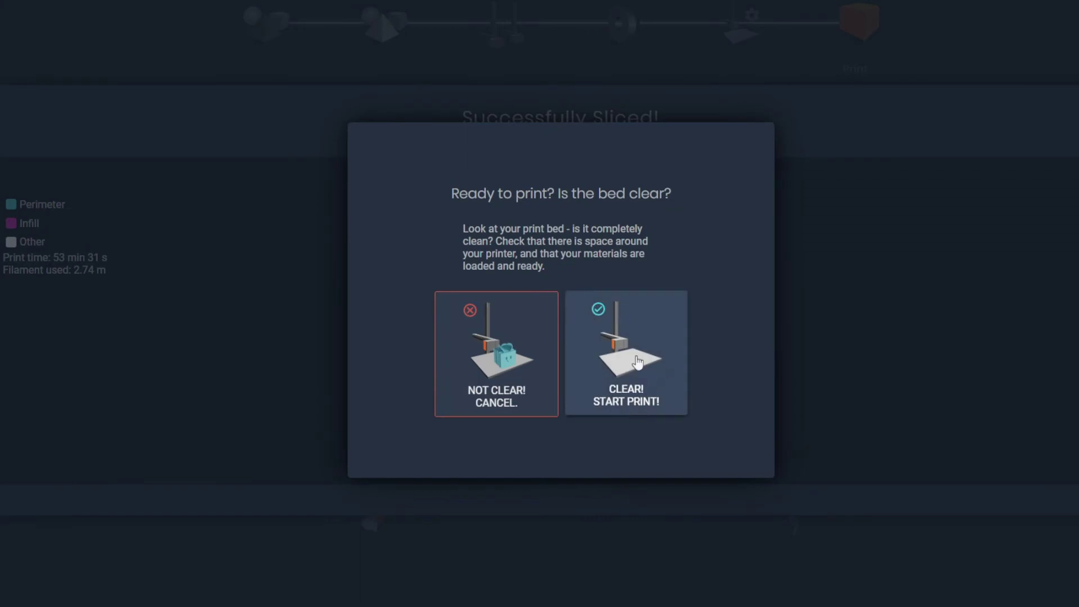
pyautogui.click(638, 362)
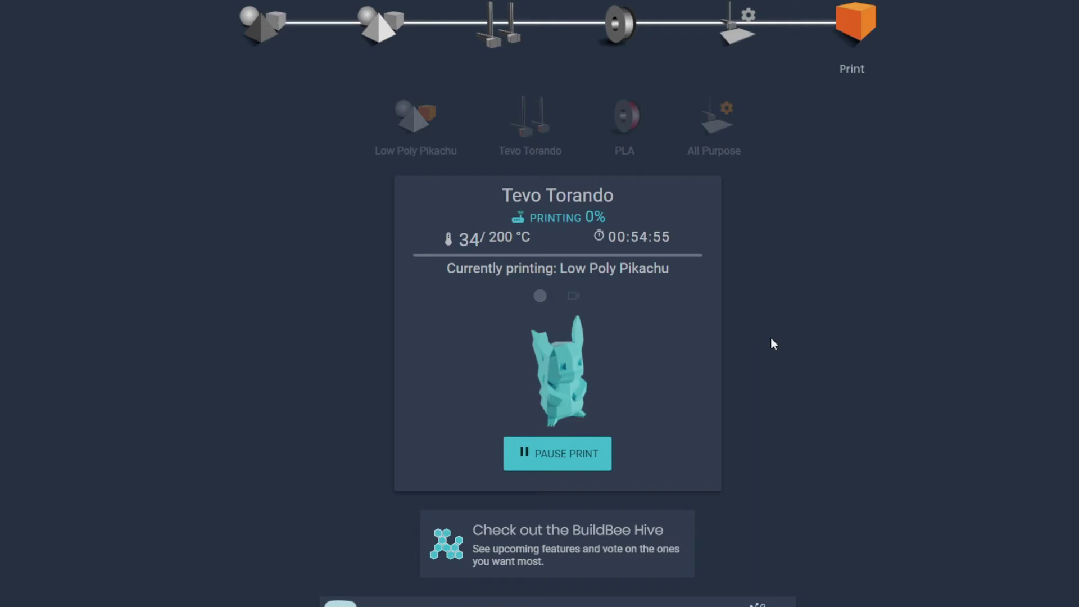
# - Pause the running Low Poly Pikachu print on the Tevo Torando
pyautogui.scroll(-2, 641, 304)
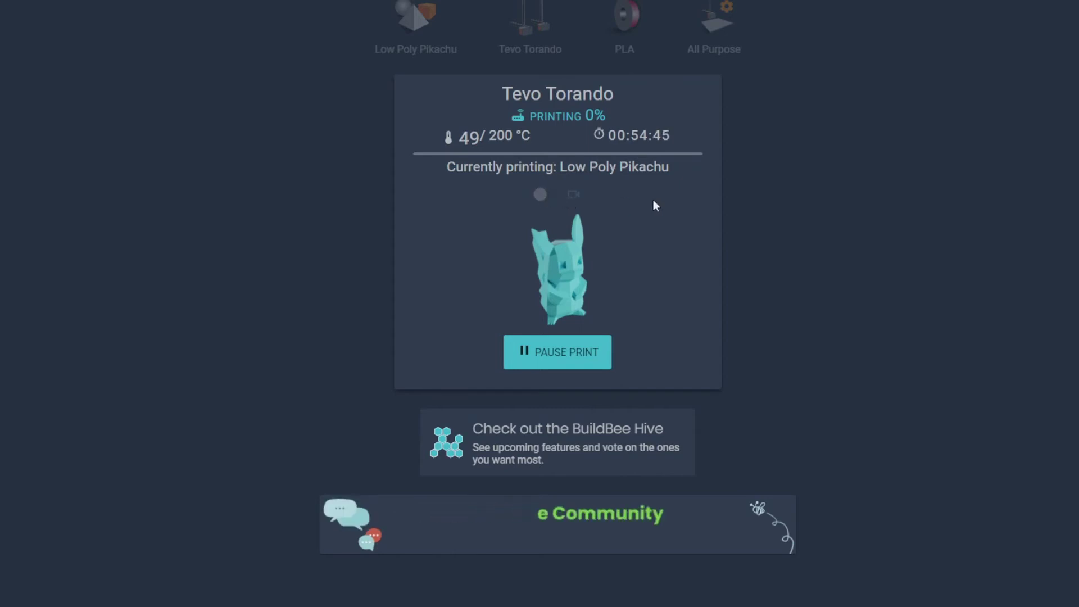
pyautogui.scroll(2, 654, 201)
pyautogui.scroll(1, 653, 200)
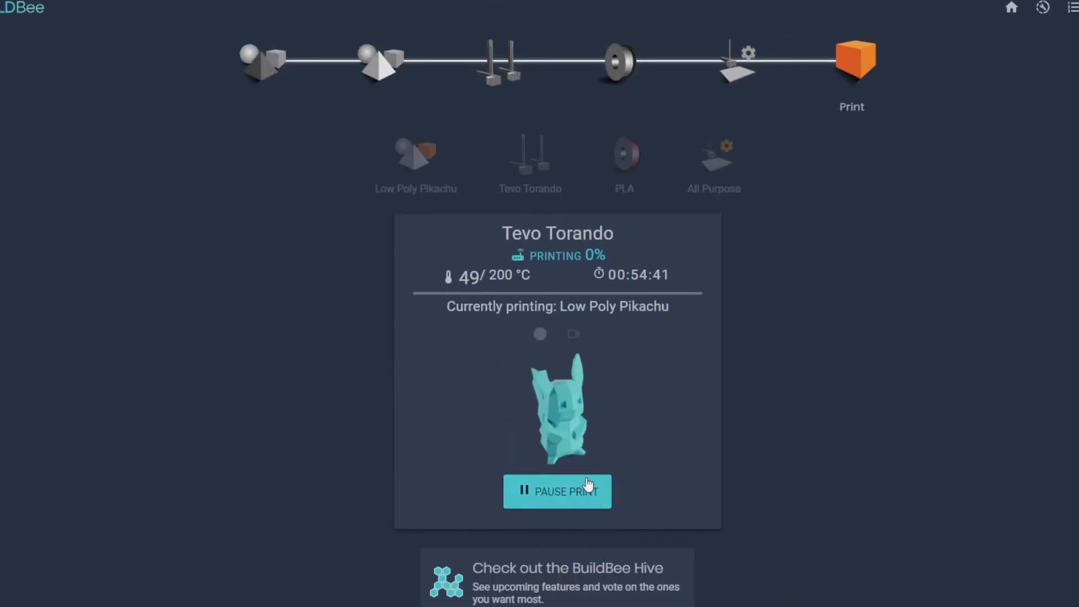
pyautogui.click(562, 492)
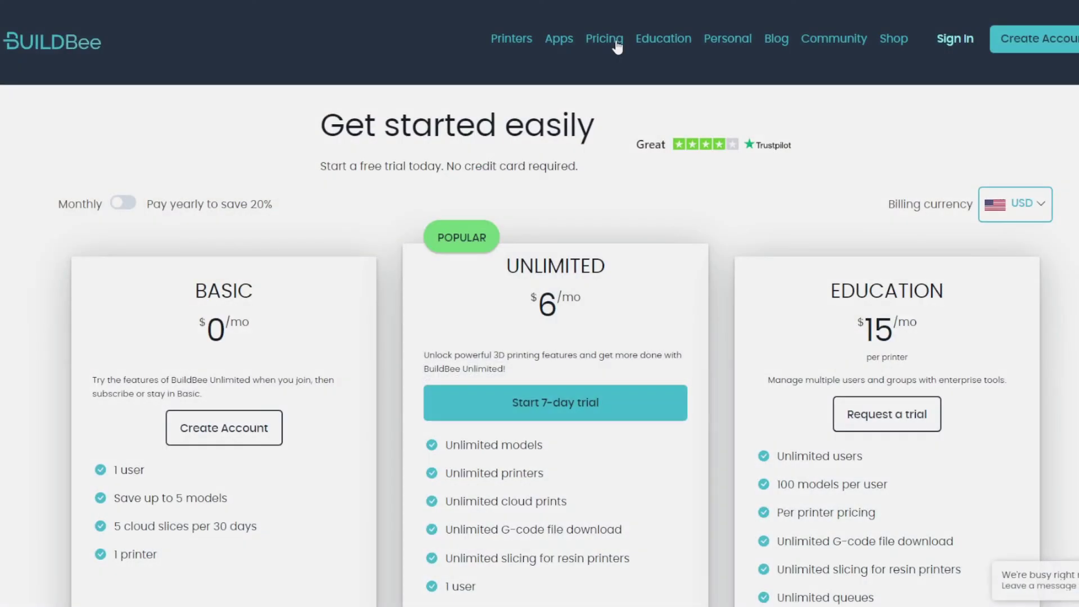
# - Switch the billing currency to AUD and review the plans: Unlimited $7.45/mo, Education $19.95/mo
pyautogui.click(1029, 204)
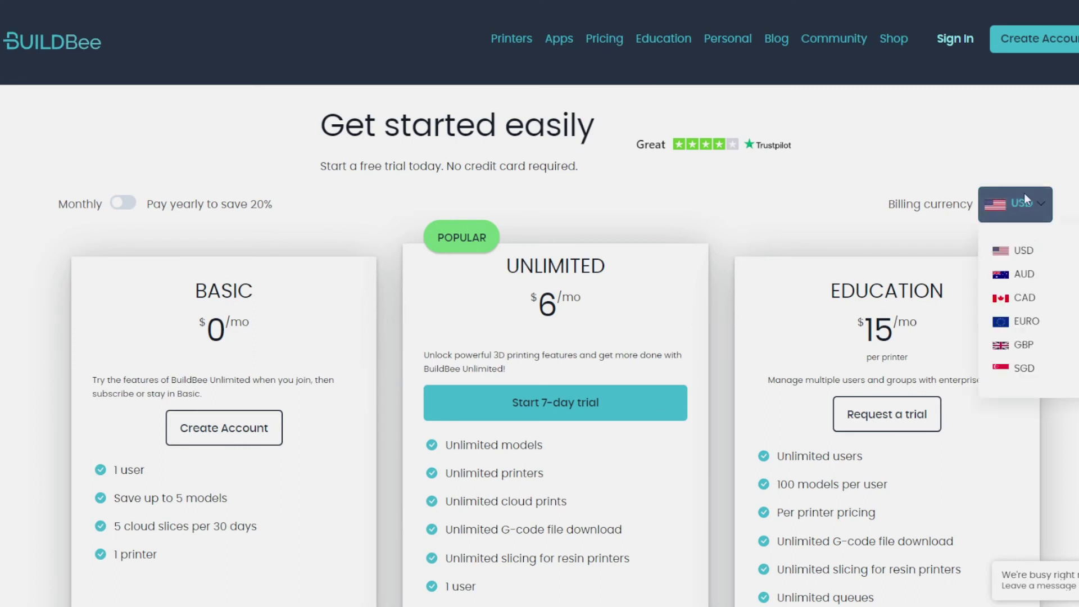
pyautogui.click(1006, 275)
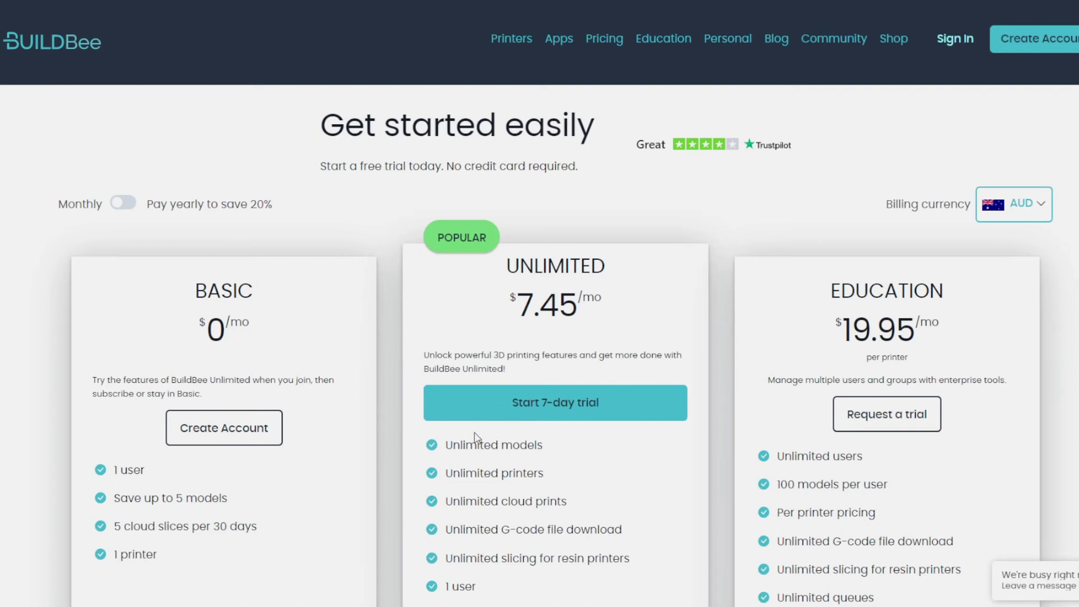
pyautogui.scroll(-2, 475, 437)
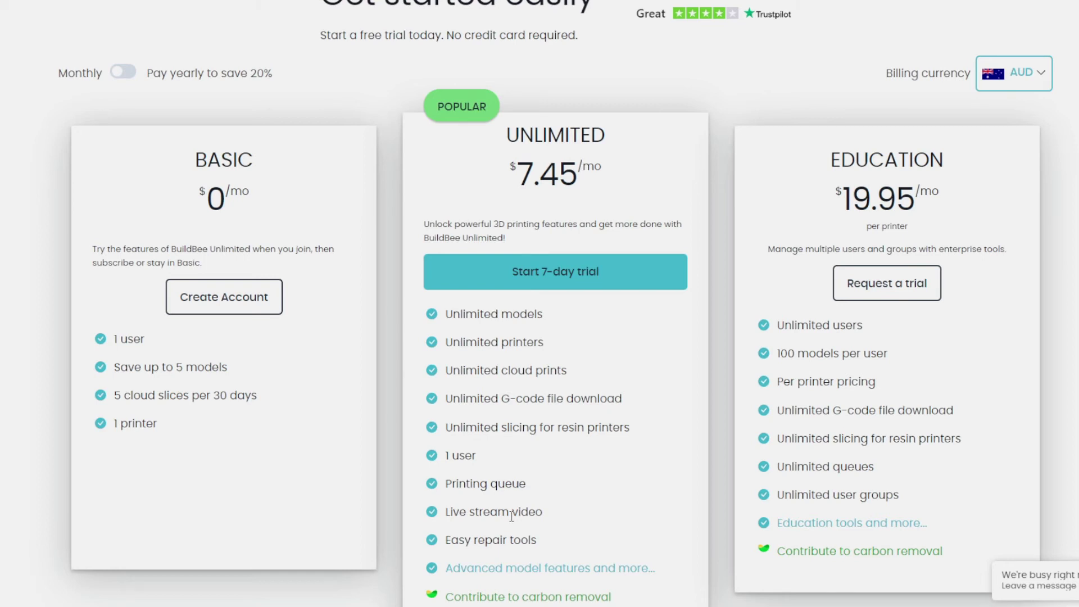
pyautogui.scroll(-1, 511, 515)
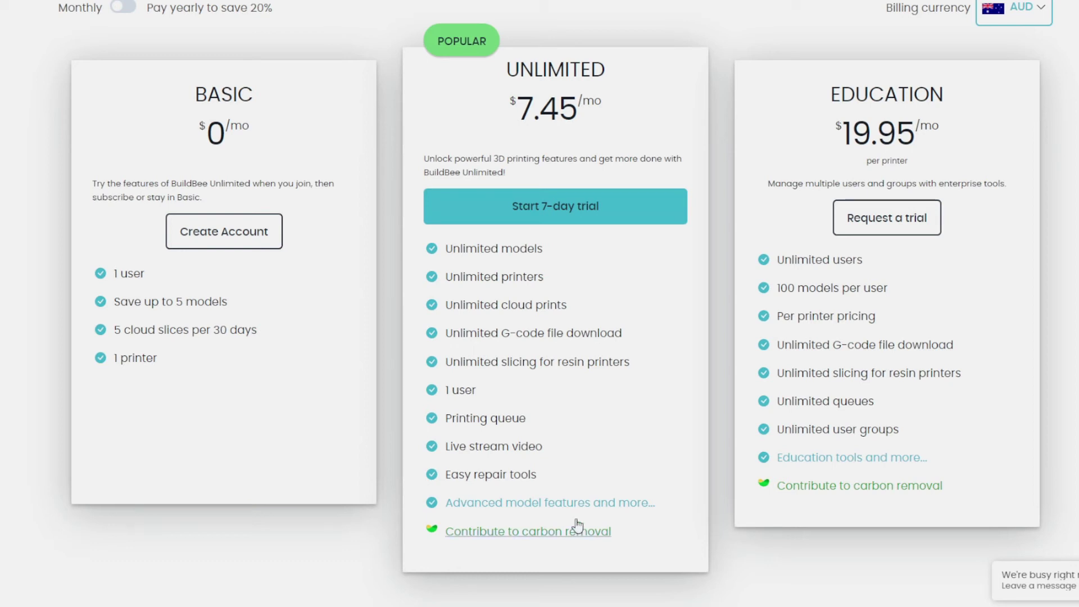
pyautogui.scroll(1, 621, 280)
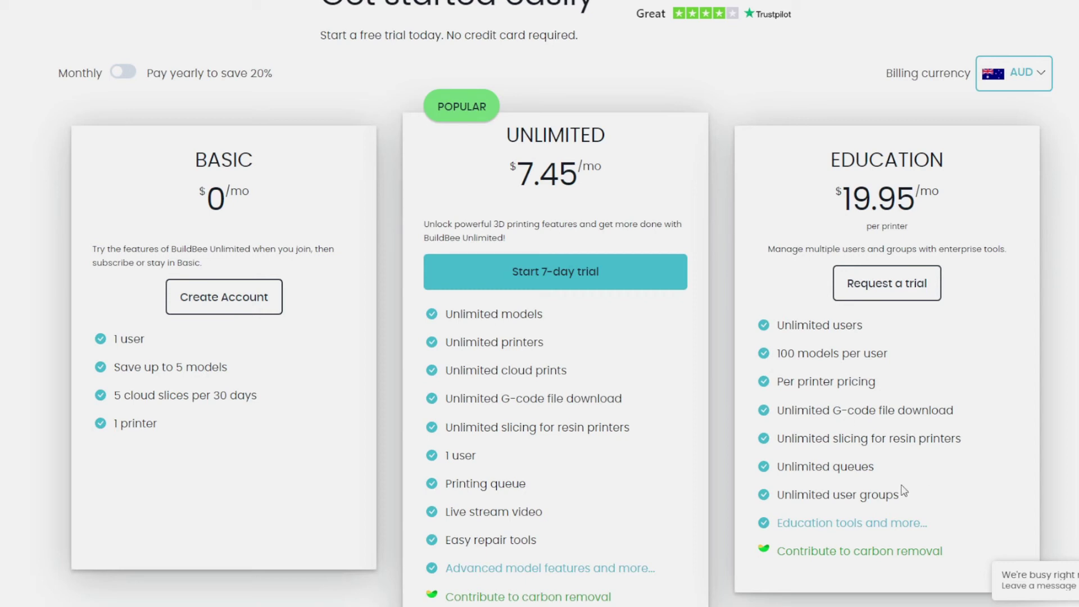
pyautogui.scroll(1, 841, 474)
pyautogui.scroll(2, 841, 474)
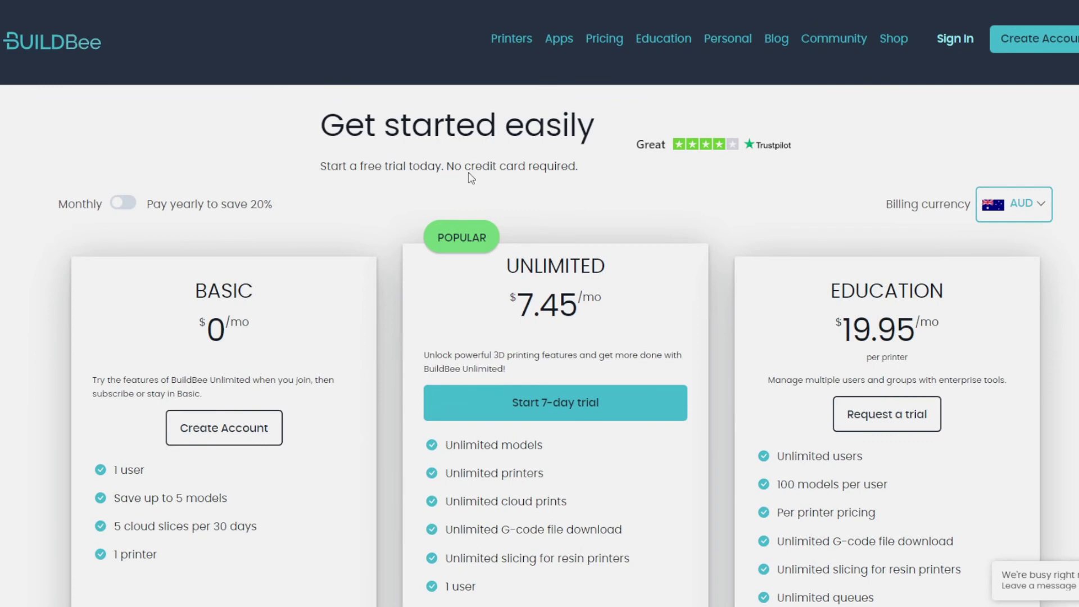
pyautogui.scroll(-3, 471, 178)
# - Scroll down through the plan Features section to the page footer
pyautogui.scroll(-9, 564, 324)
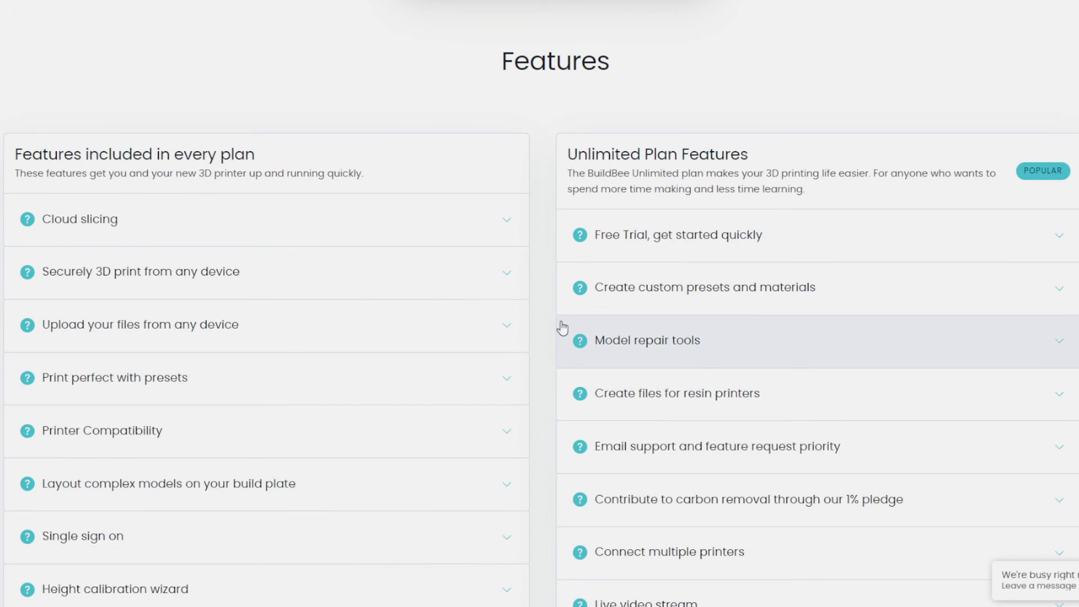
pyautogui.scroll(-1, 562, 327)
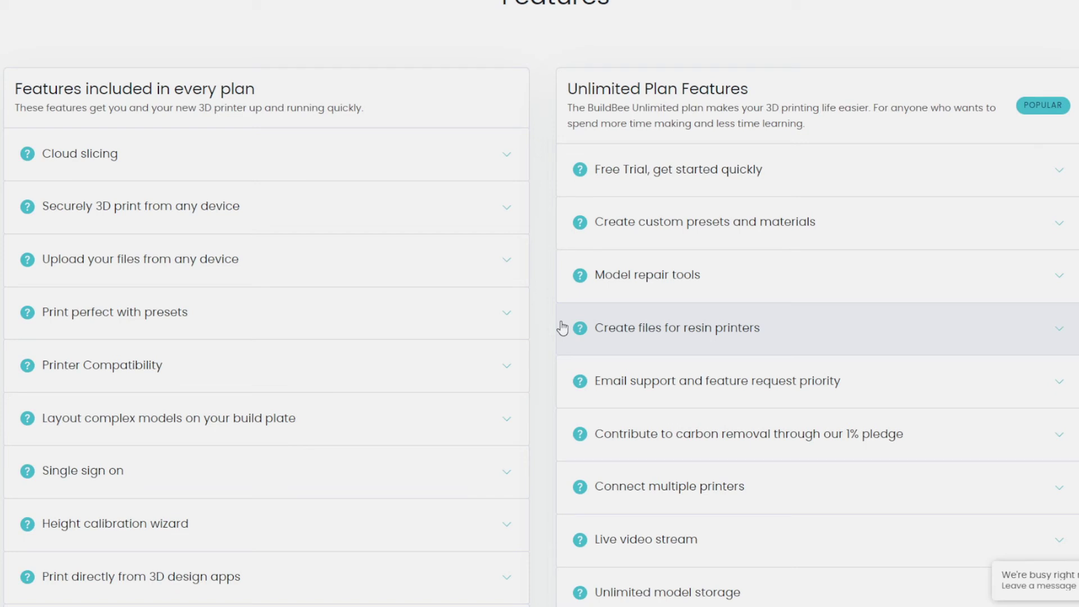
pyautogui.scroll(-3, 474, 352)
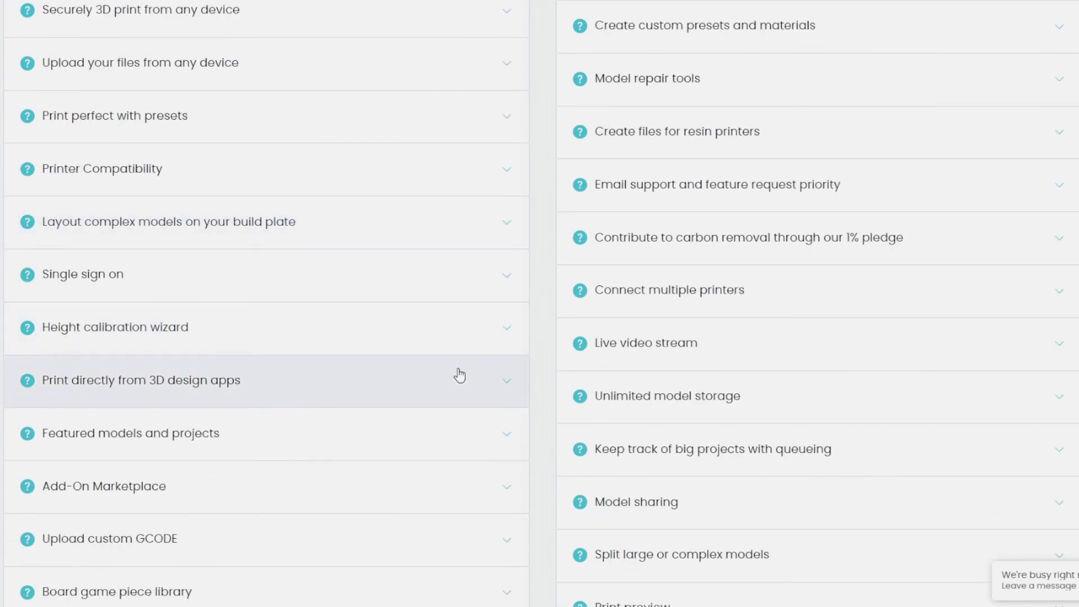
pyautogui.scroll(-5, 438, 405)
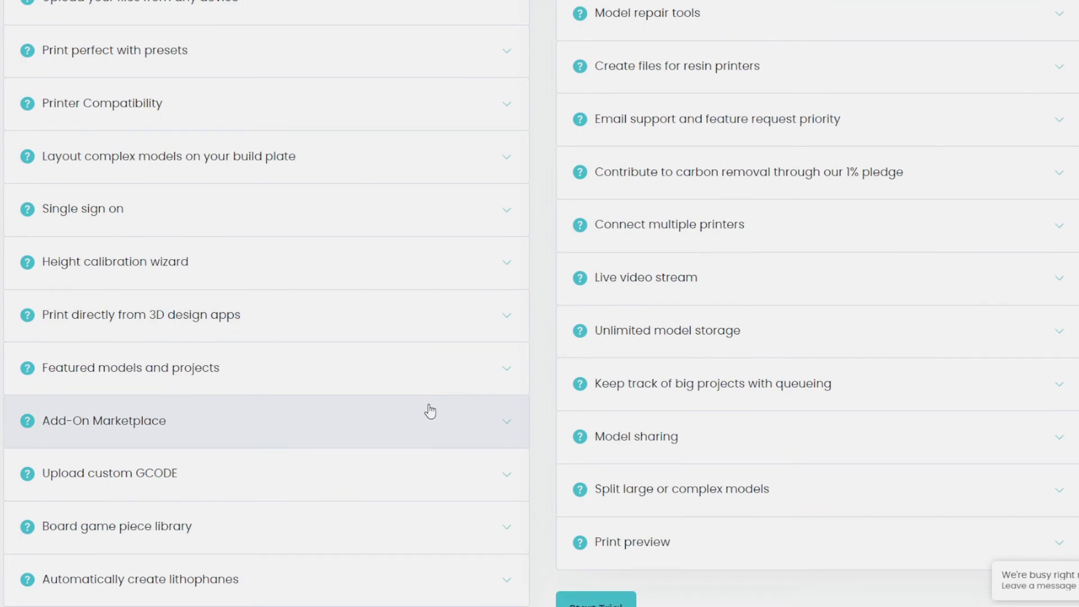
pyautogui.scroll(-5, 432, 429)
pyautogui.scroll(-5, 427, 444)
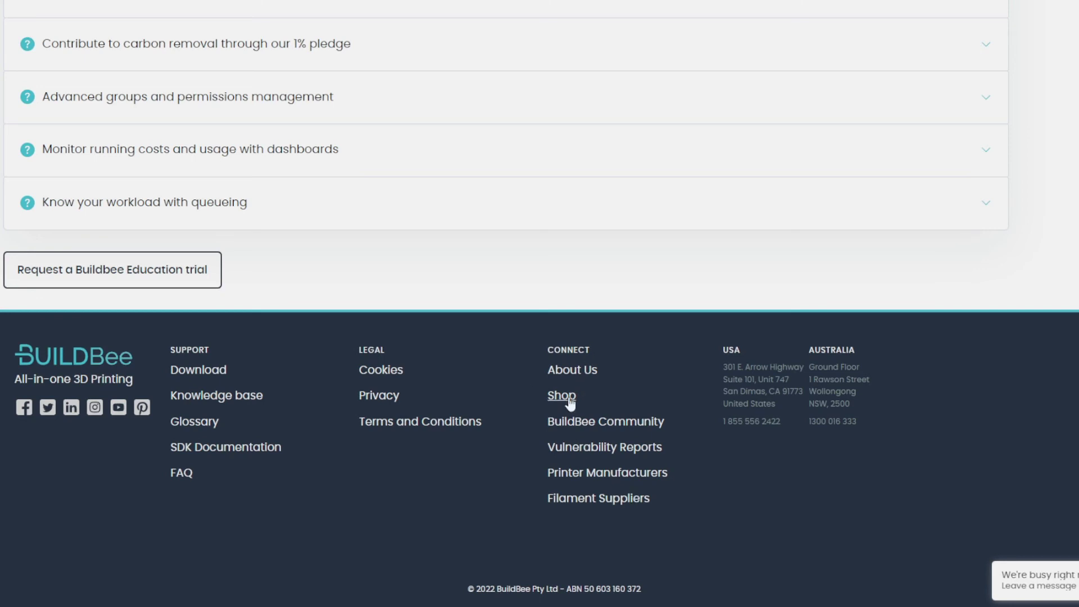
pyautogui.scroll(1, 554, 383)
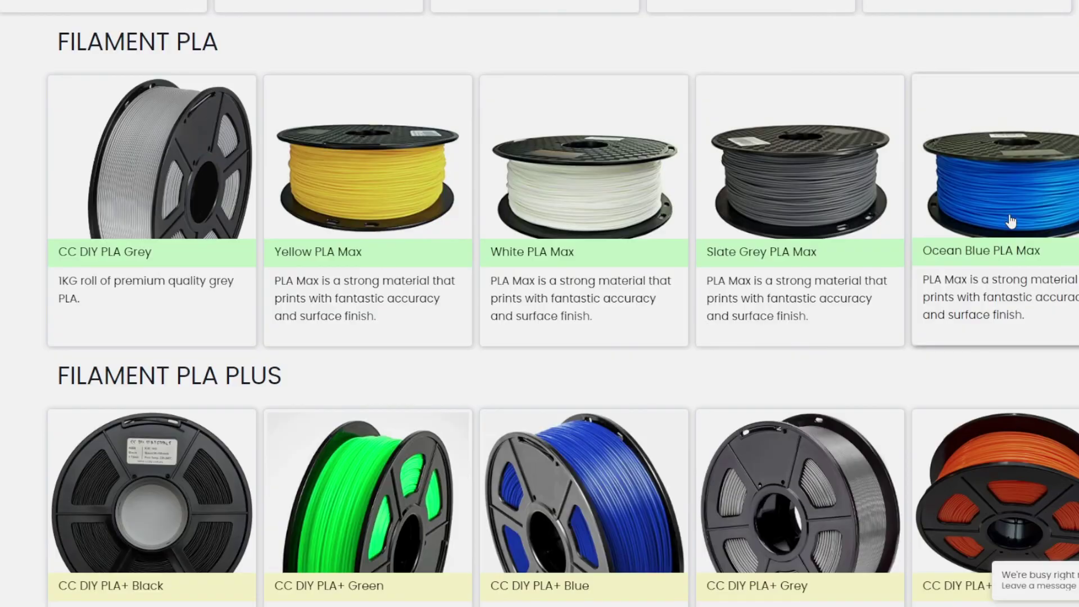
# - Scroll the shop past the PLA, PLA Plus, PETG and Silk filament rows to Filament Special
pyautogui.scroll(-13, 1011, 222)
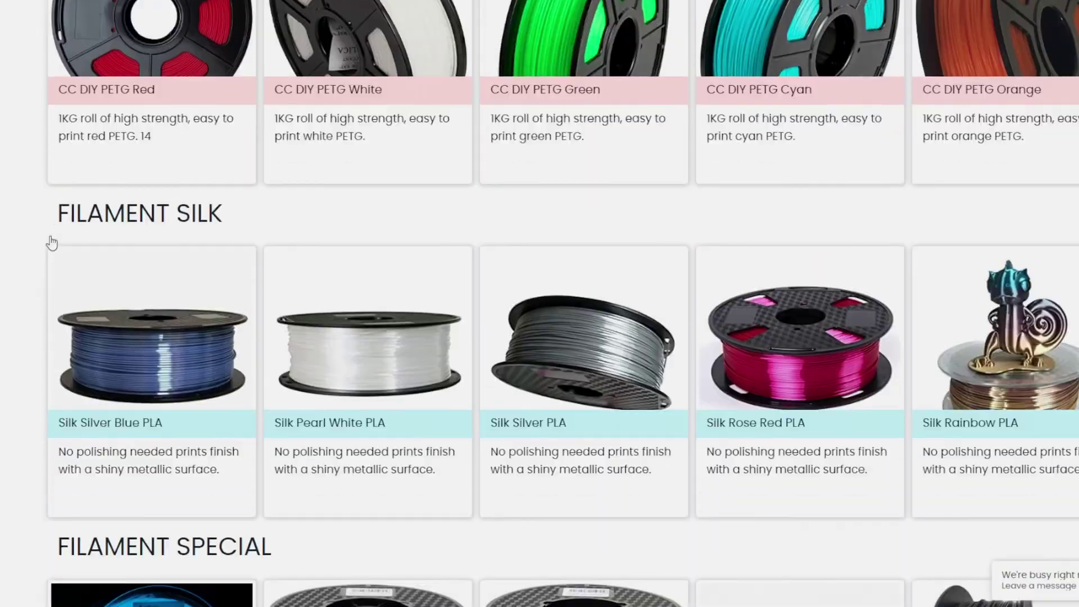
pyautogui.scroll(-7, 51, 243)
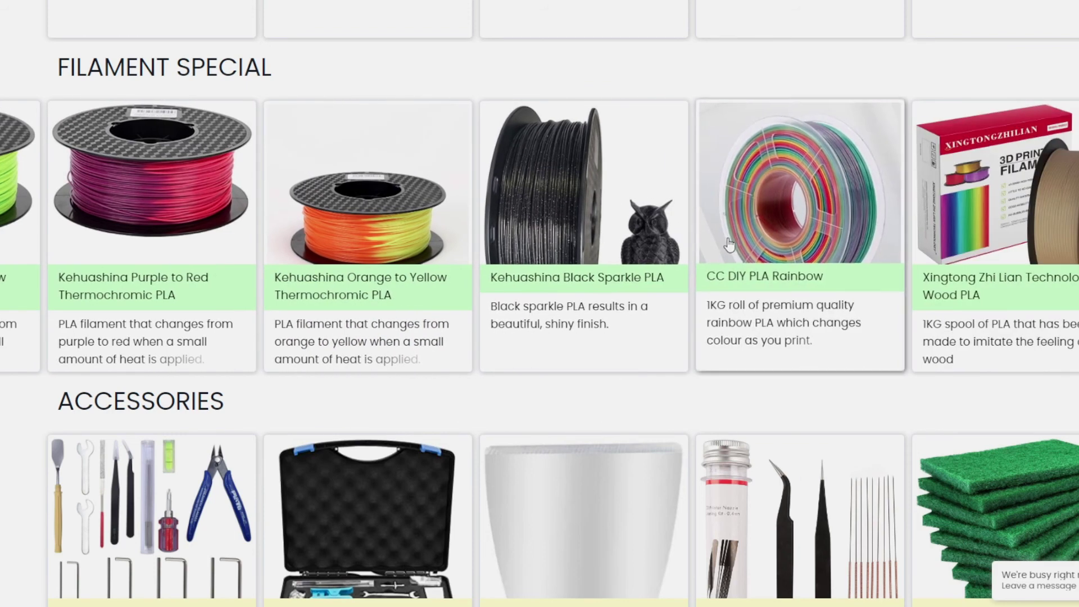
# - Browse the CC DIY PLA Rainbow filament's Amazon listing, then close it to return to the shop
pyautogui.click(763, 236)
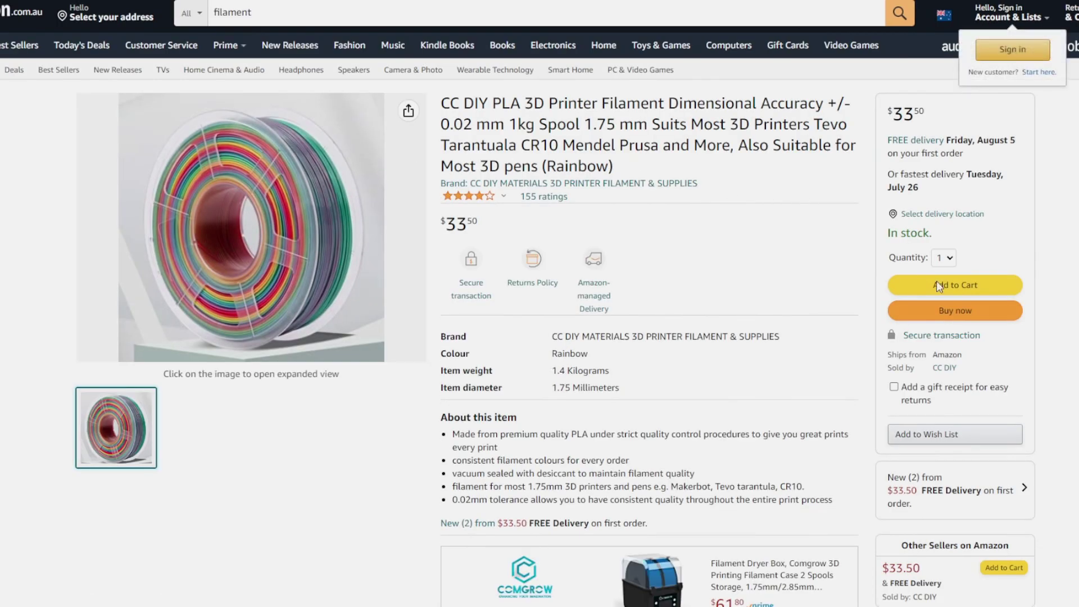
pyautogui.scroll(-1, 853, 323)
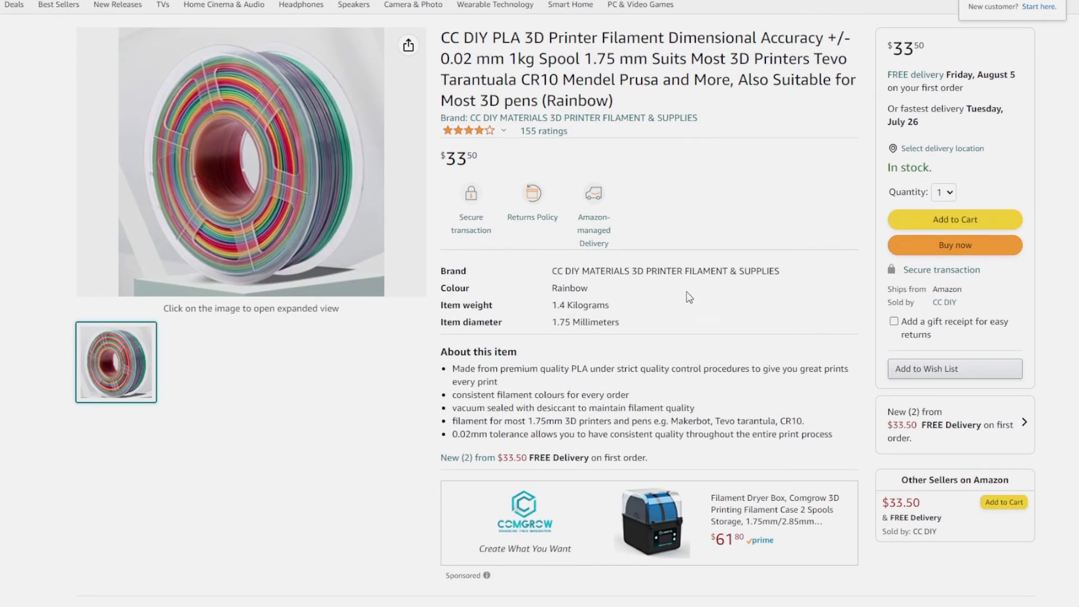
pyautogui.scroll(1, 650, 304)
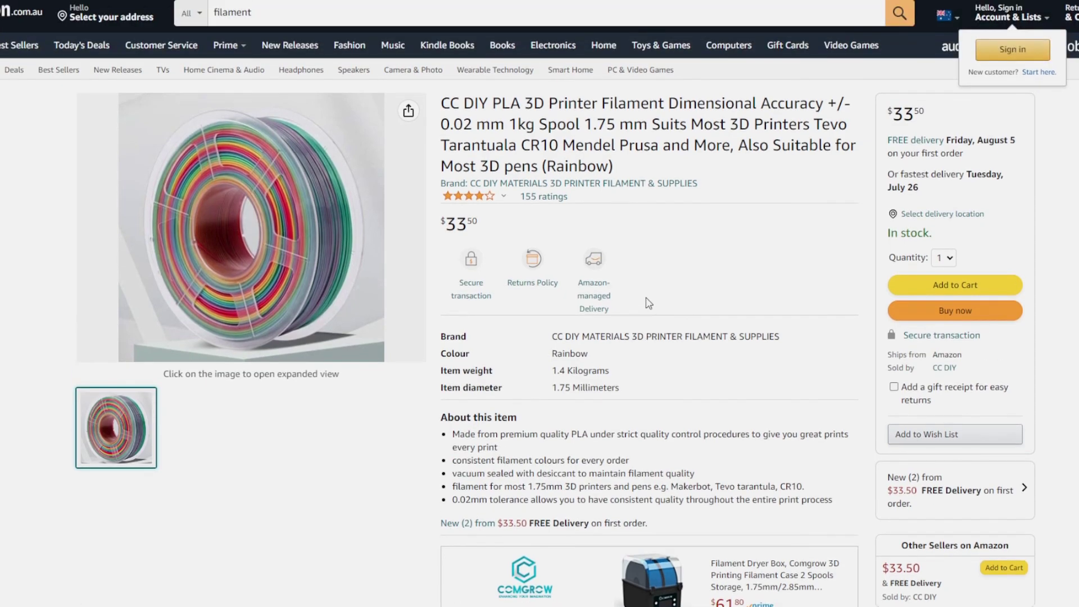
pyautogui.scroll(-15, 647, 304)
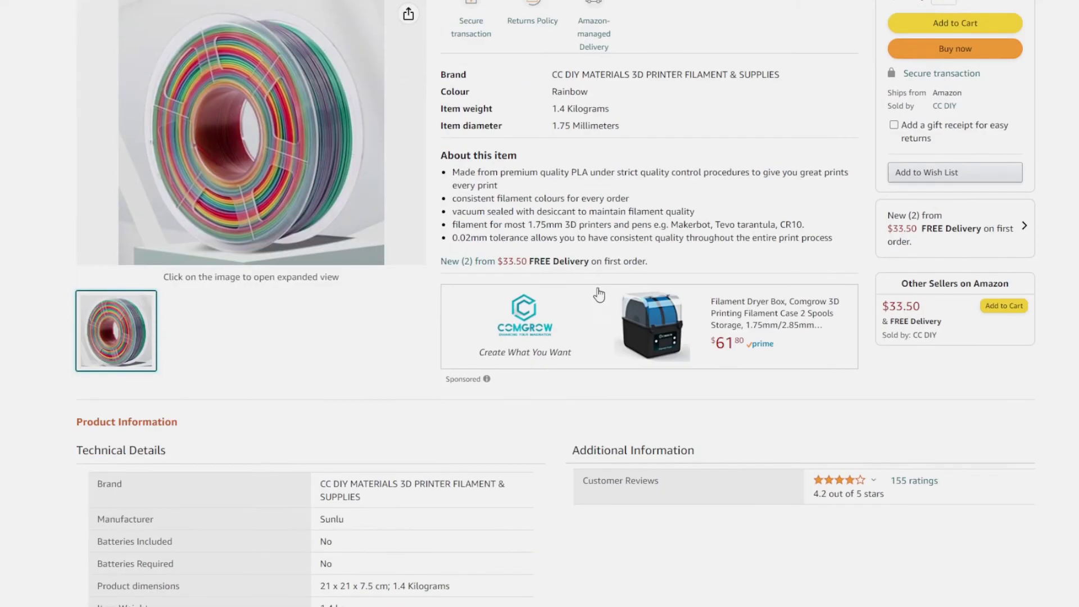
pyautogui.scroll(-5, 575, 287)
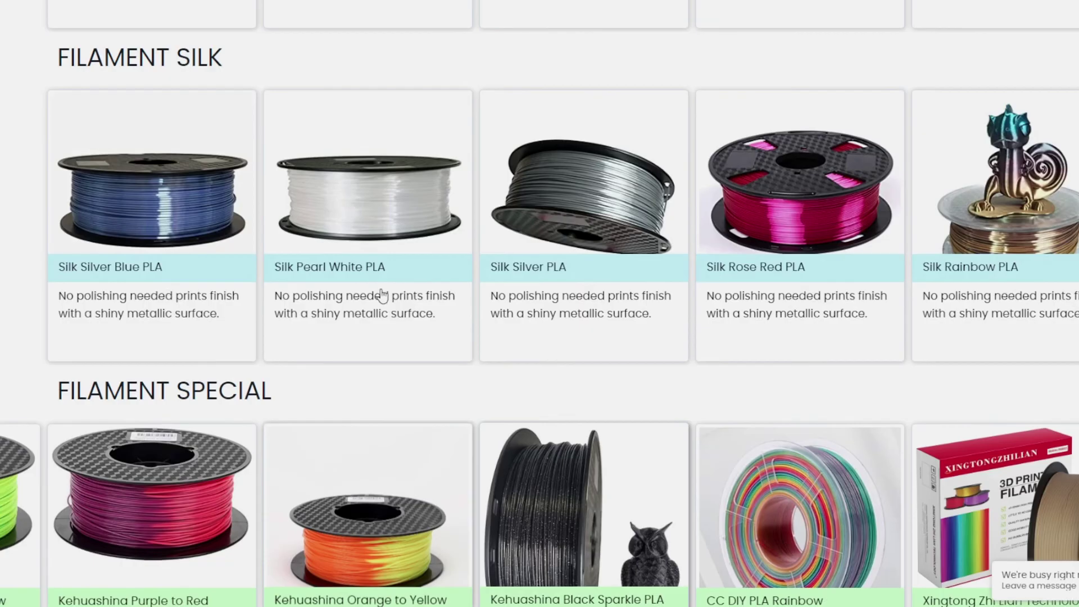
pyautogui.scroll(8, 443, 313)
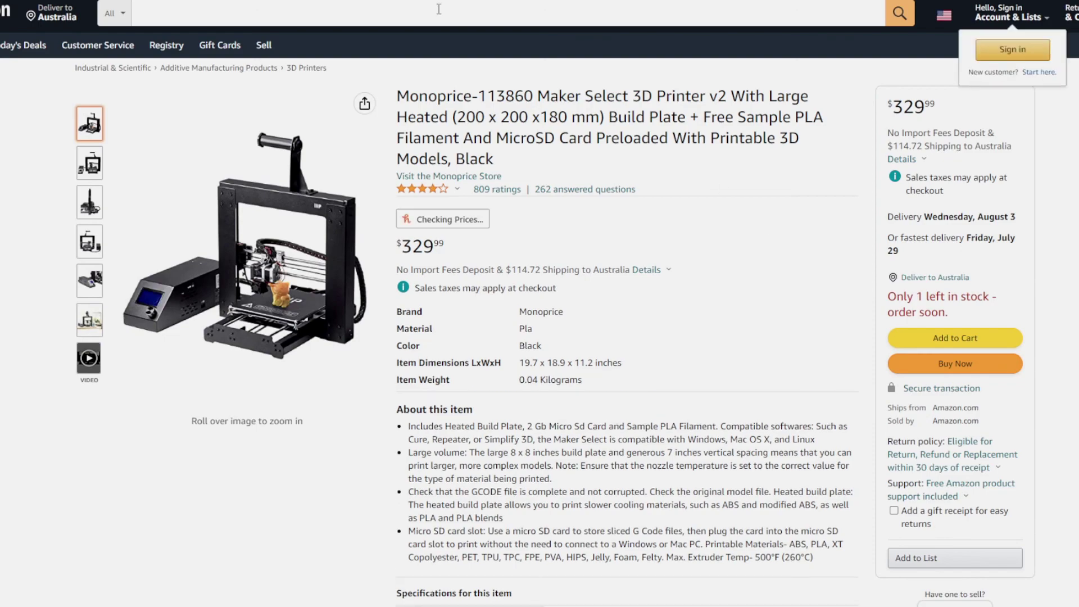
pyautogui.hotkey('ctrl', 'w')
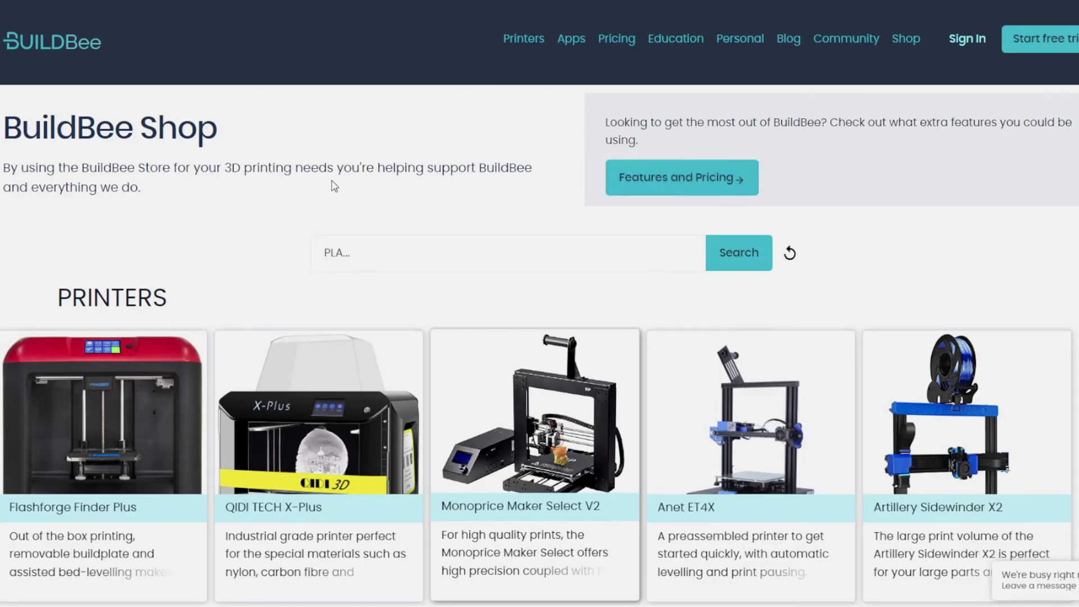
pyautogui.scroll(-3, 340, 246)
pyautogui.scroll(2, 339, 246)
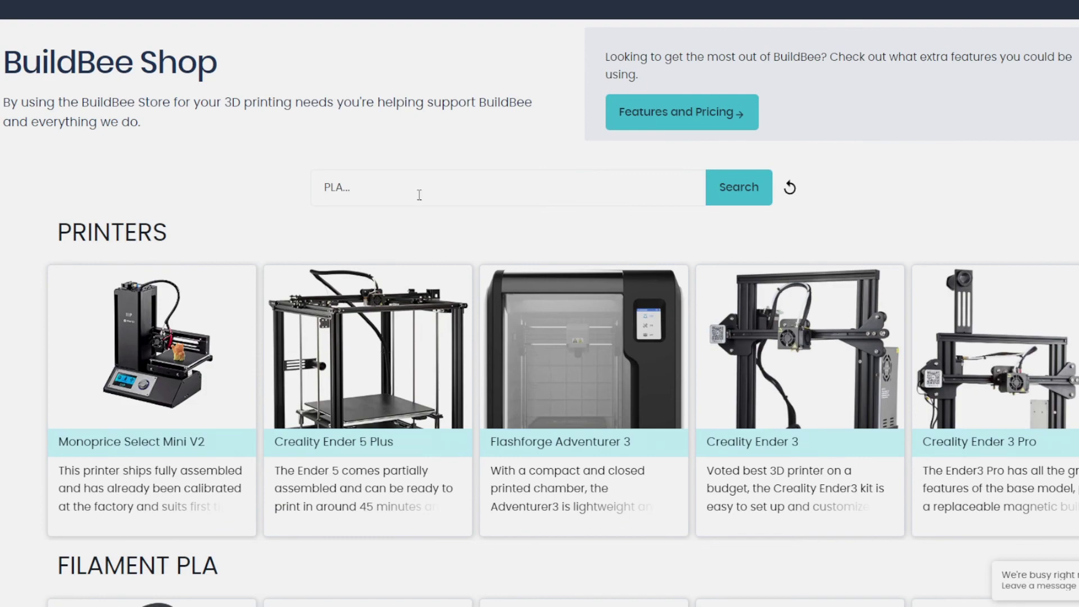
pyautogui.scroll(-1, 449, 242)
pyautogui.scroll(-6, 475, 368)
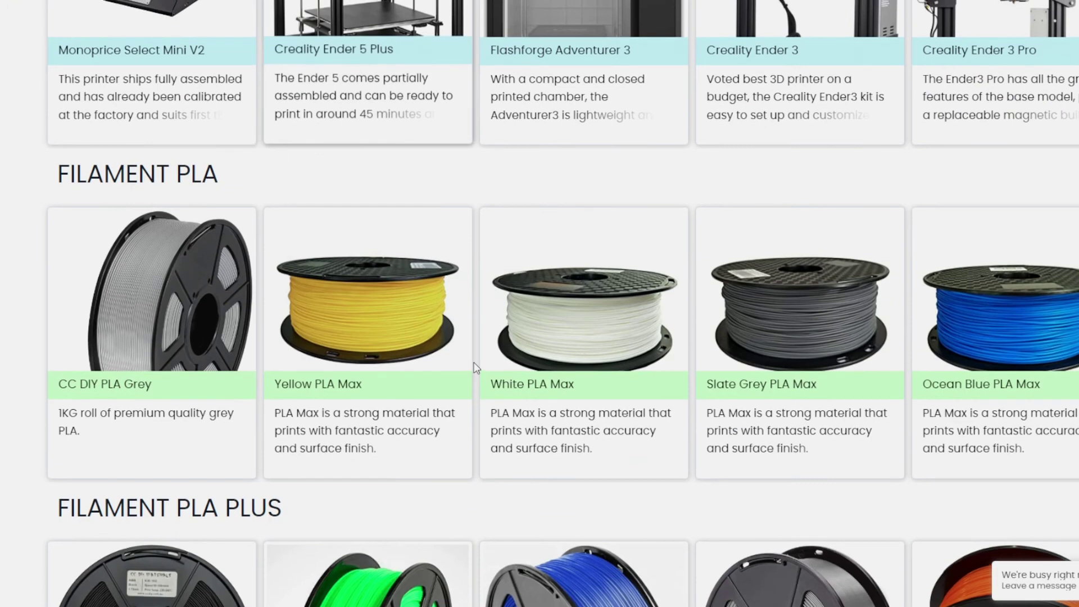
pyautogui.scroll(-5, 475, 368)
pyautogui.scroll(3, 150, 284)
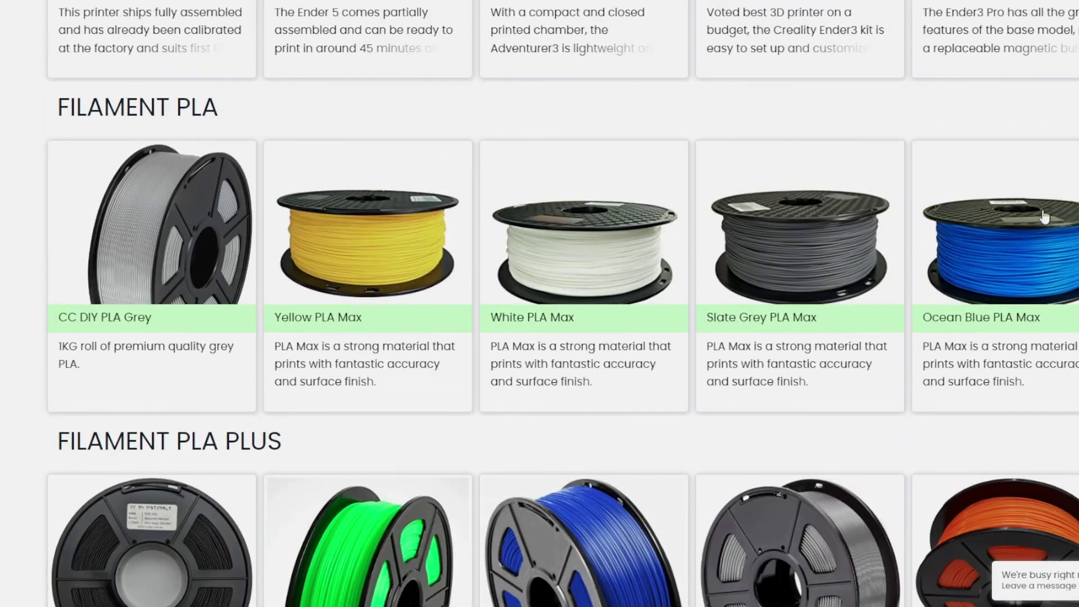
pyautogui.scroll(-10, 778, 385)
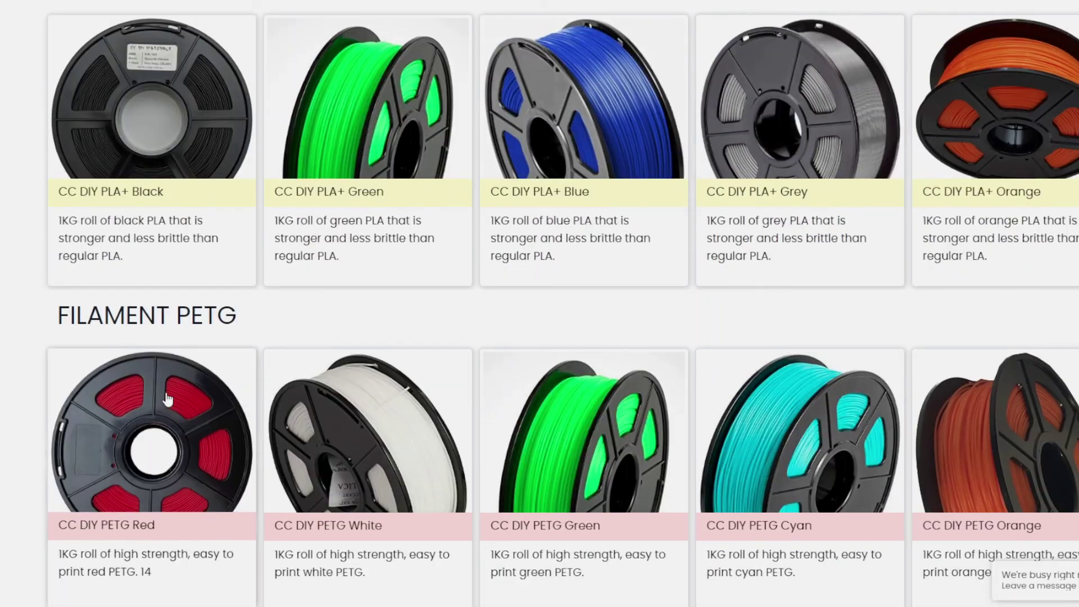
pyautogui.scroll(-8, 171, 400)
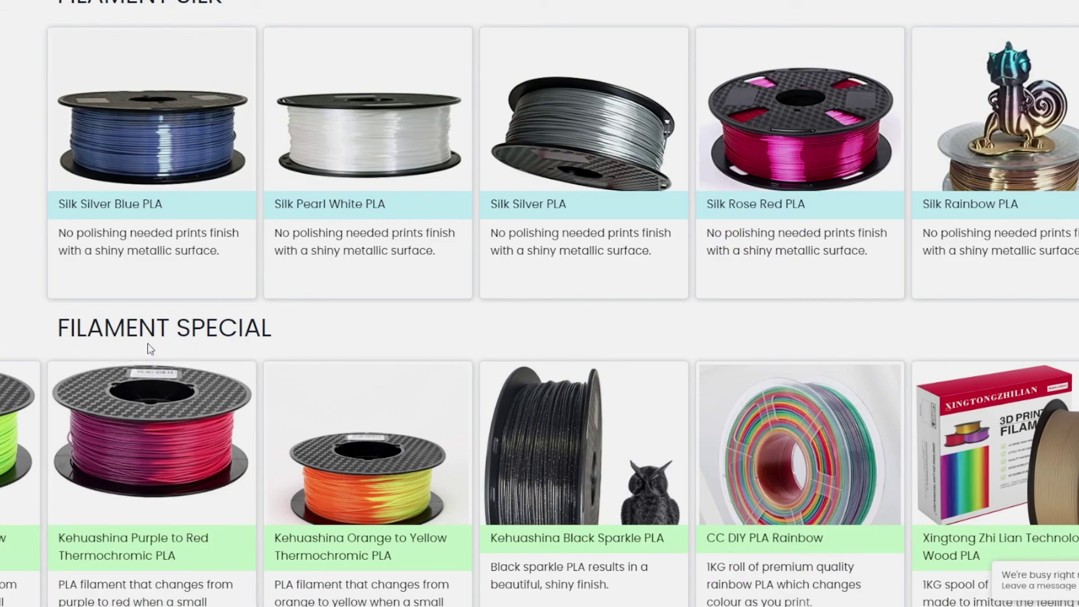
pyautogui.scroll(-9, 150, 348)
pyautogui.scroll(-5, 714, 342)
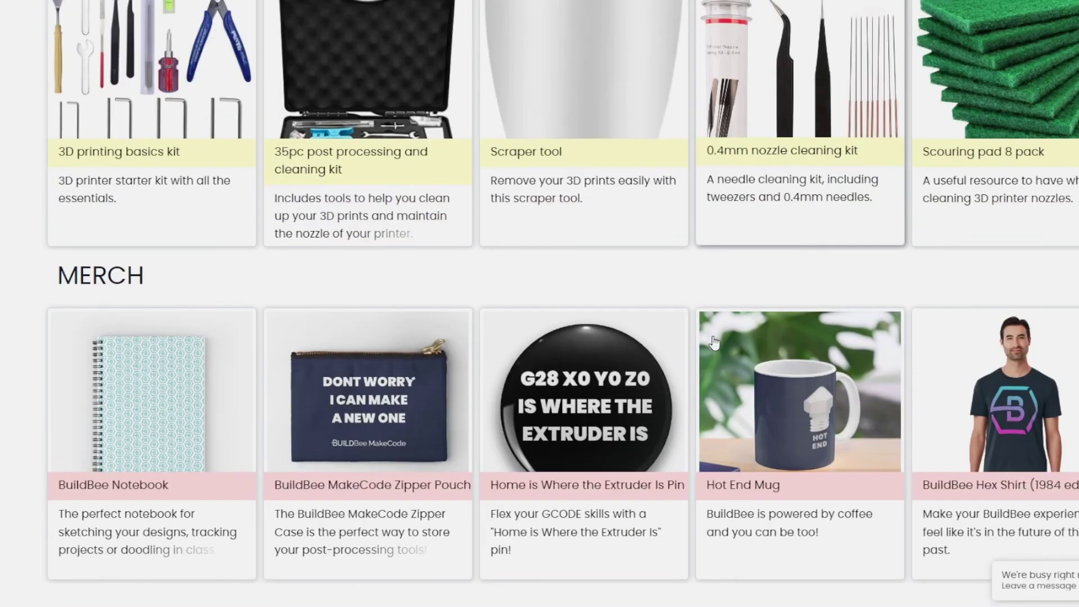
pyautogui.scroll(-4, 234, 405)
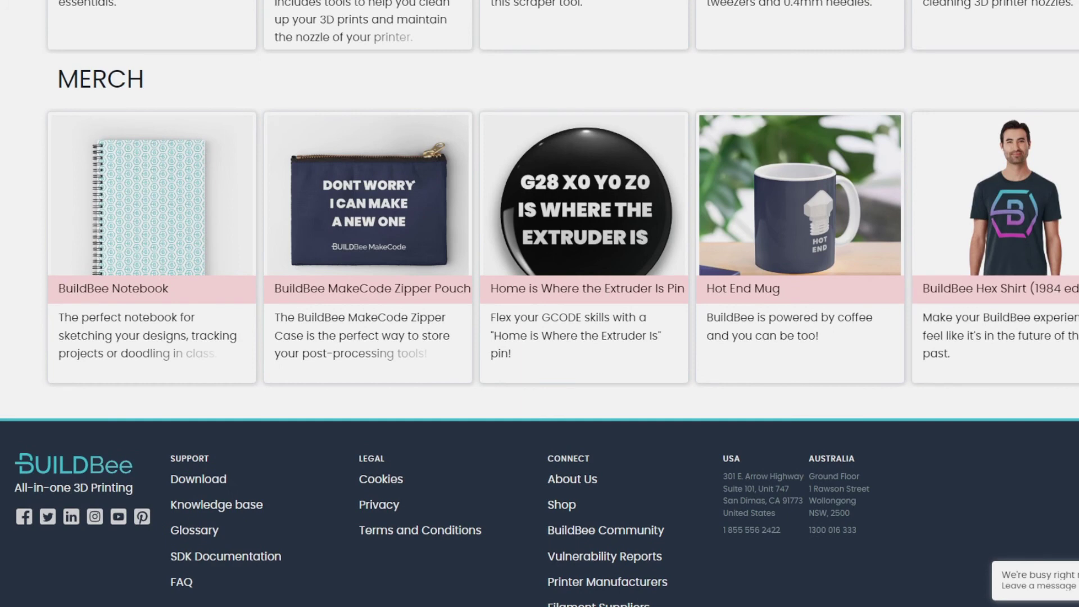
pyautogui.scroll(-2, 555, 436)
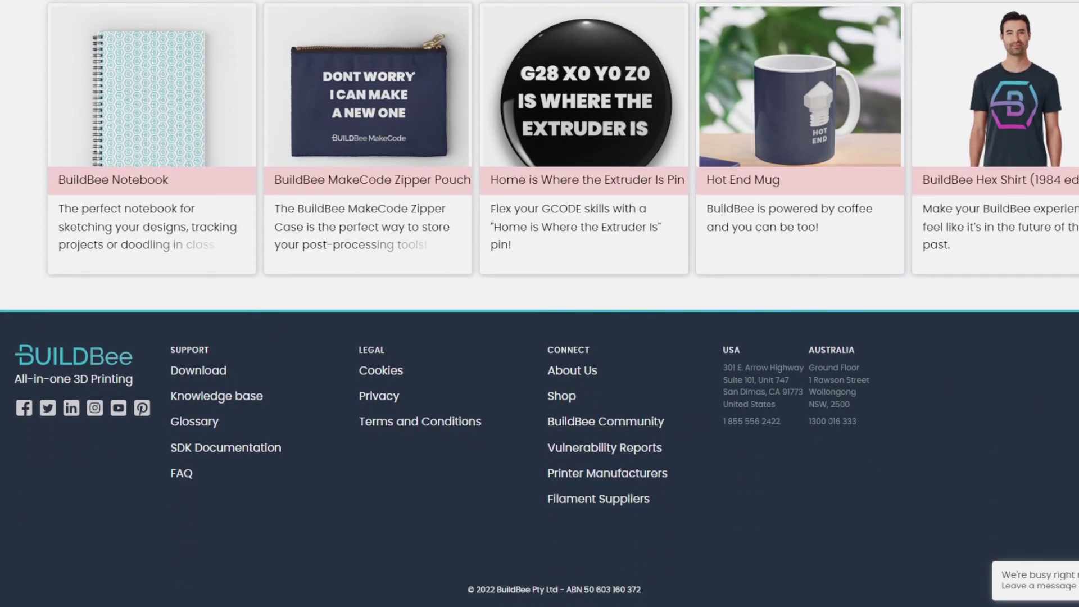
pyautogui.scroll(15, 540, 303)
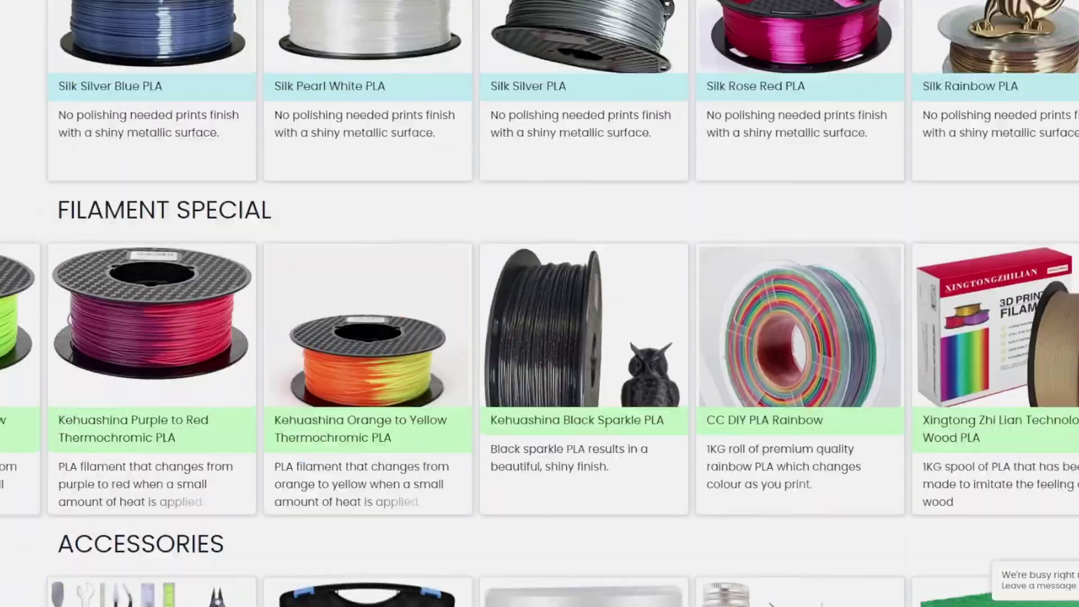
pyautogui.scroll(3, 540, 303)
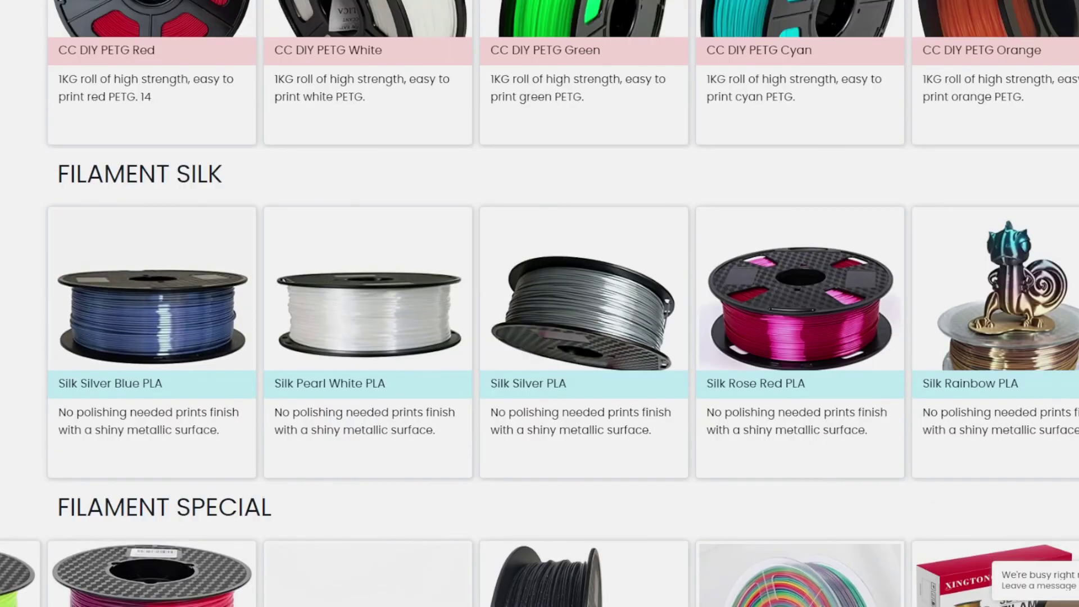
pyautogui.scroll(4, 525, 248)
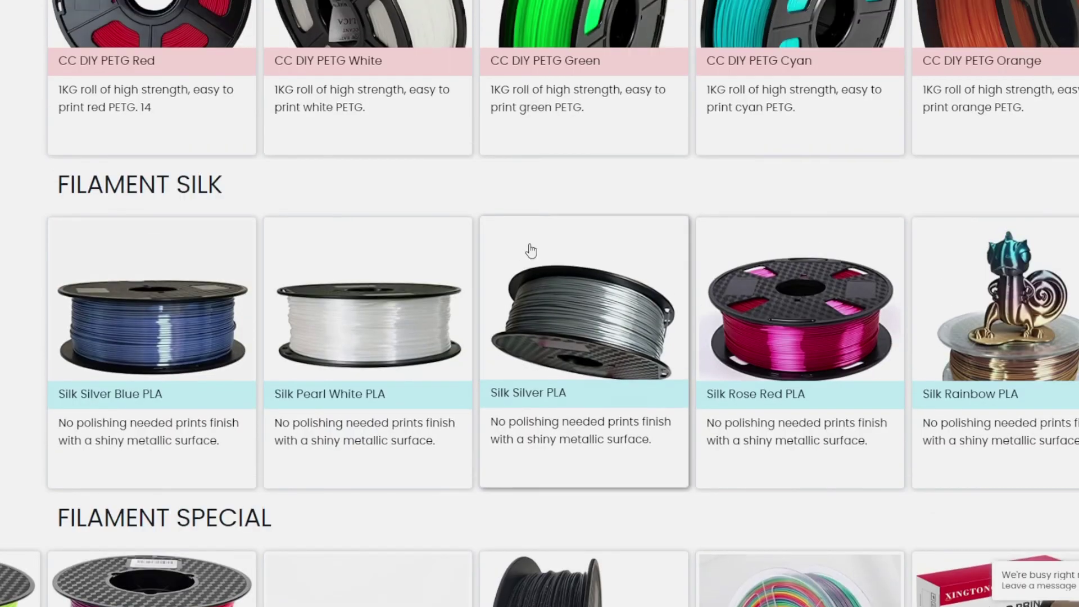
pyautogui.scroll(3, 488, 213)
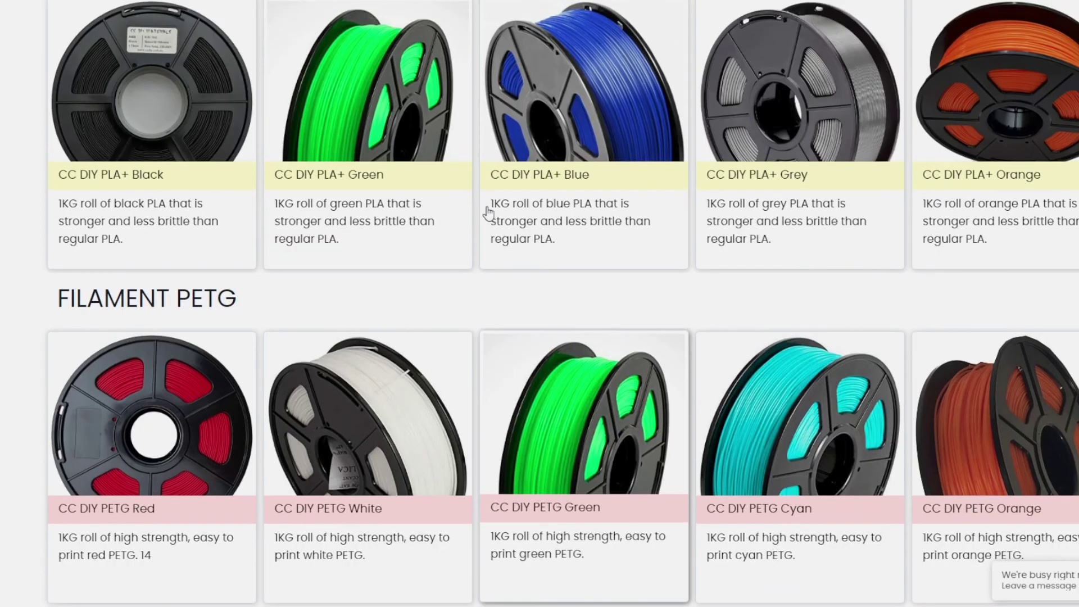
pyautogui.scroll(4, 488, 212)
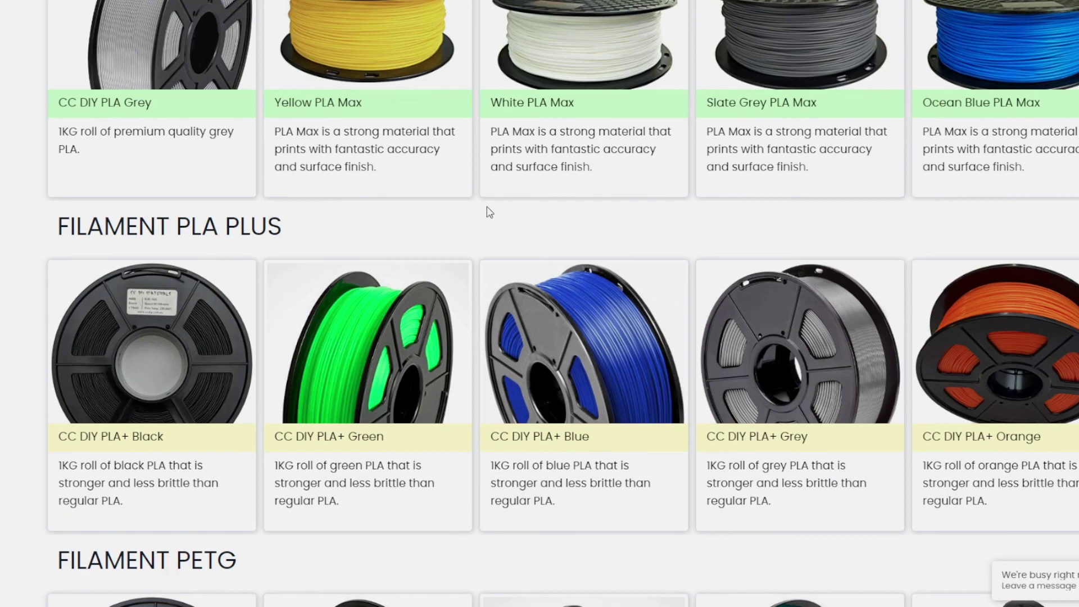
pyautogui.scroll(10, 498, 206)
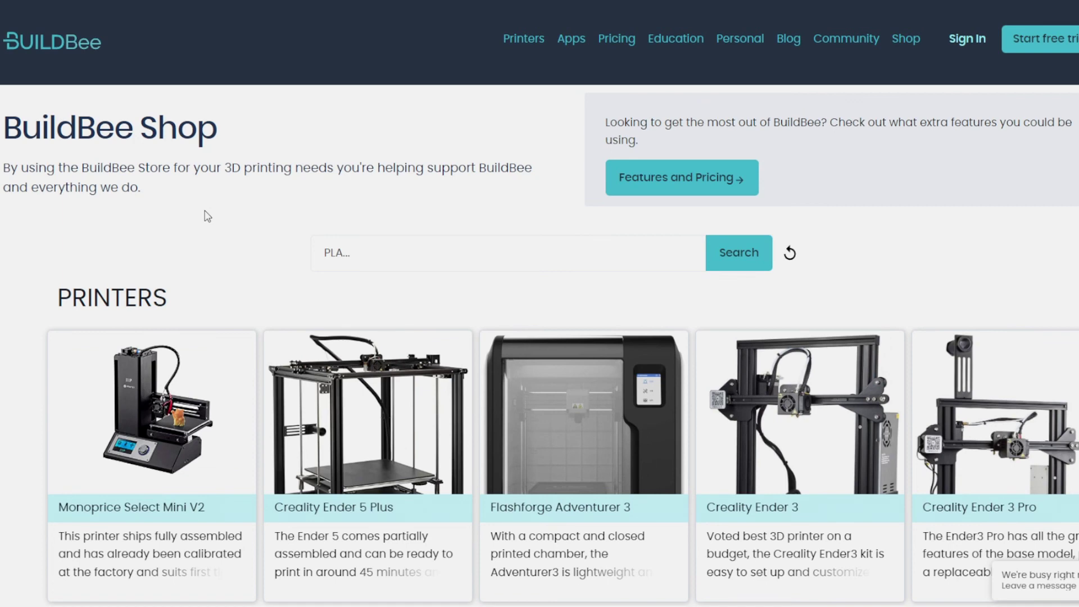
# - Scroll the BuildBee Shop until the Filament PLA row appears below the printers
pyautogui.scroll(-2, 640, 250)
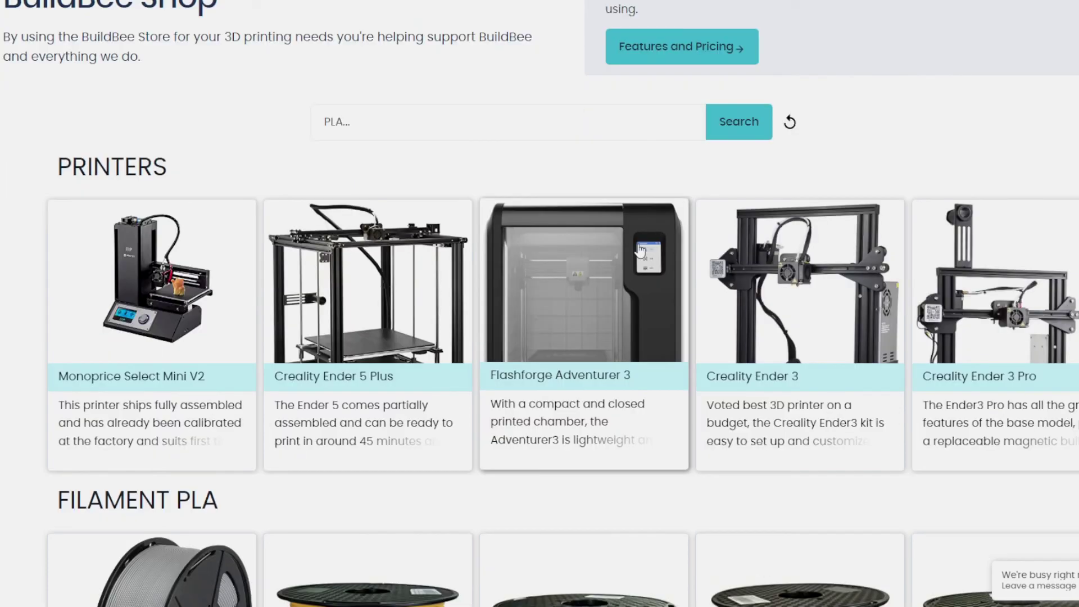
pyautogui.scroll(2, 641, 251)
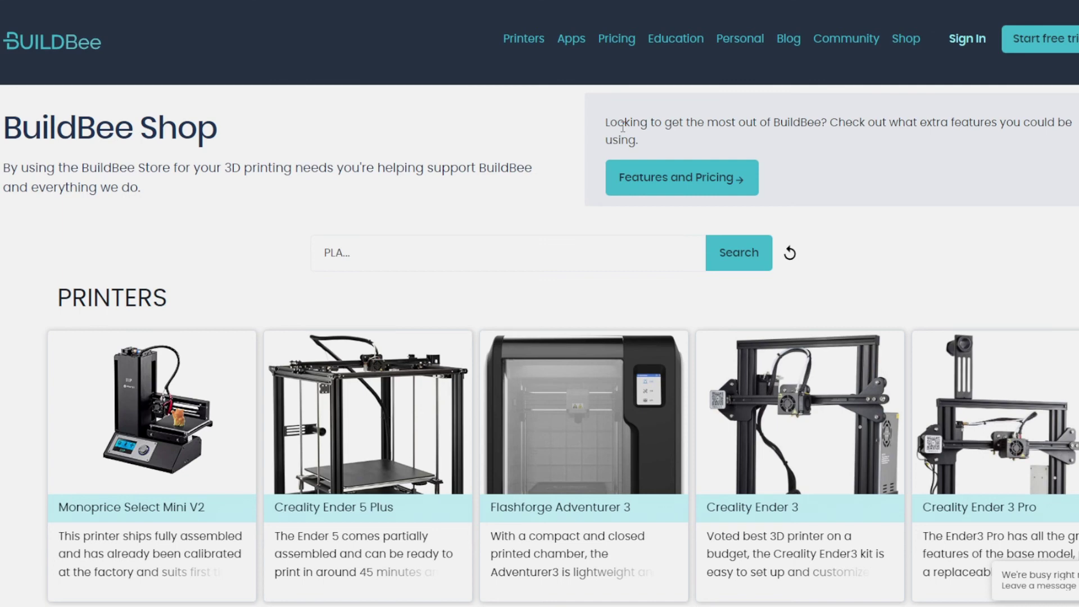
pyautogui.scroll(-6, 623, 126)
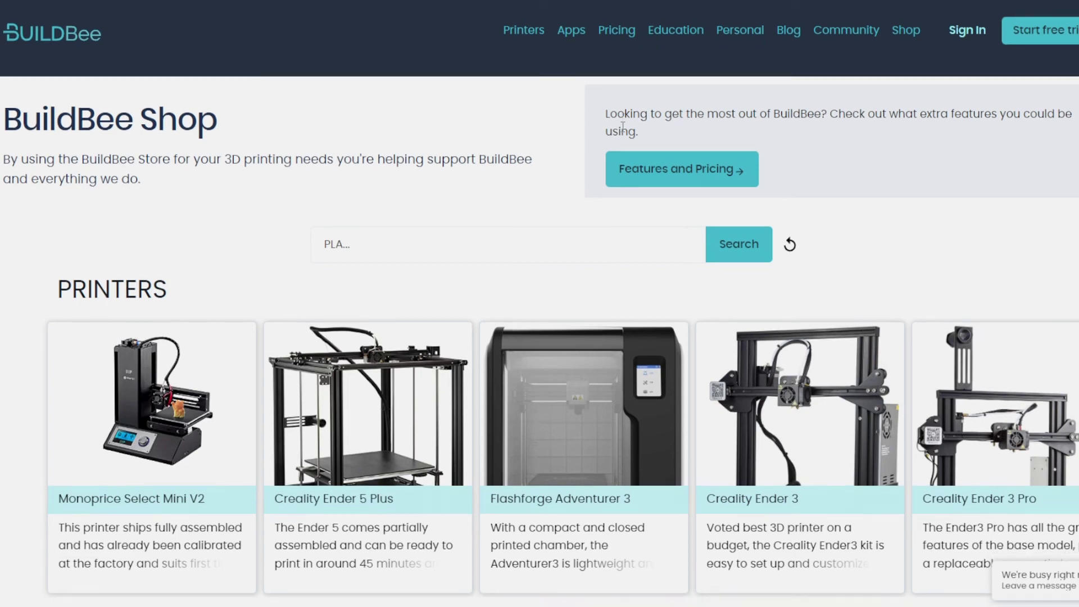